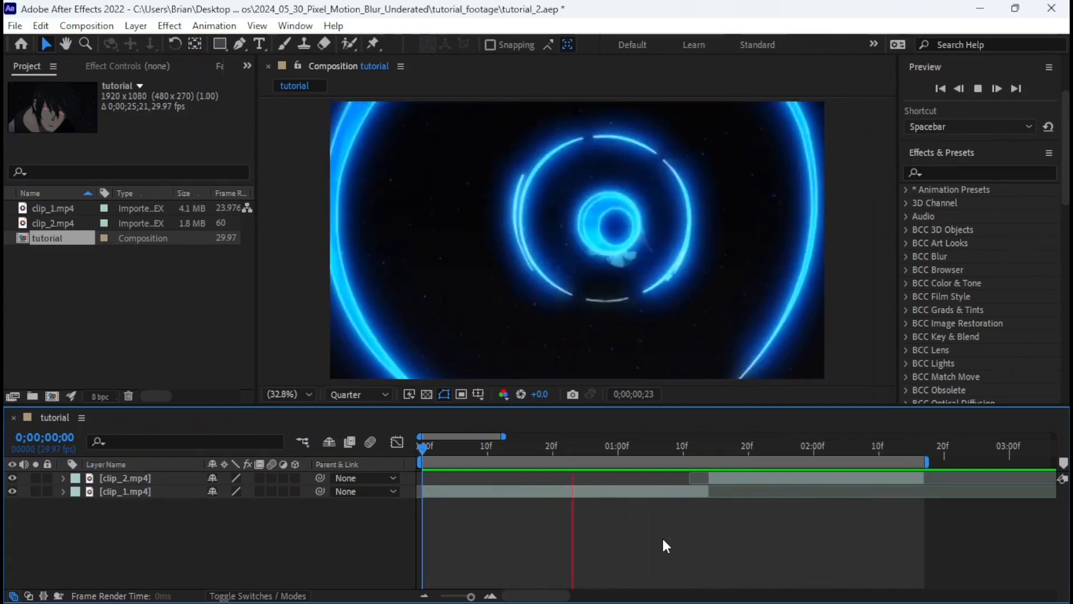
Review the playback around the cut between clip_1.mp4 and clip_2.mp4, and save the project.
key("space")
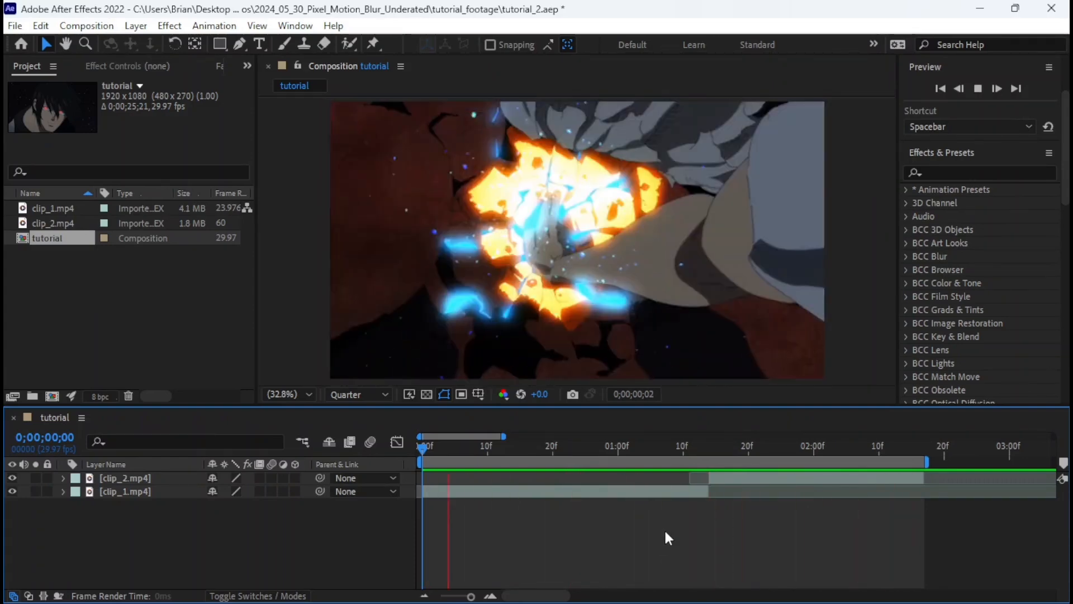
left_click(696, 447)
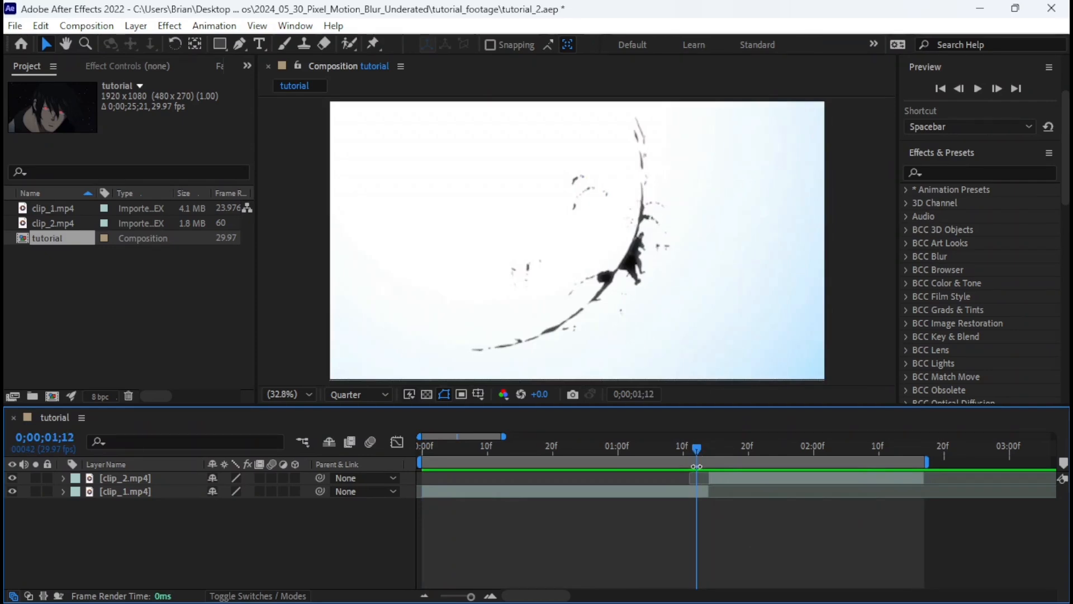
left_click_drag(696, 450, 680, 475)
key("ctrl+s")
left_click_drag(669, 440, 389, 442)
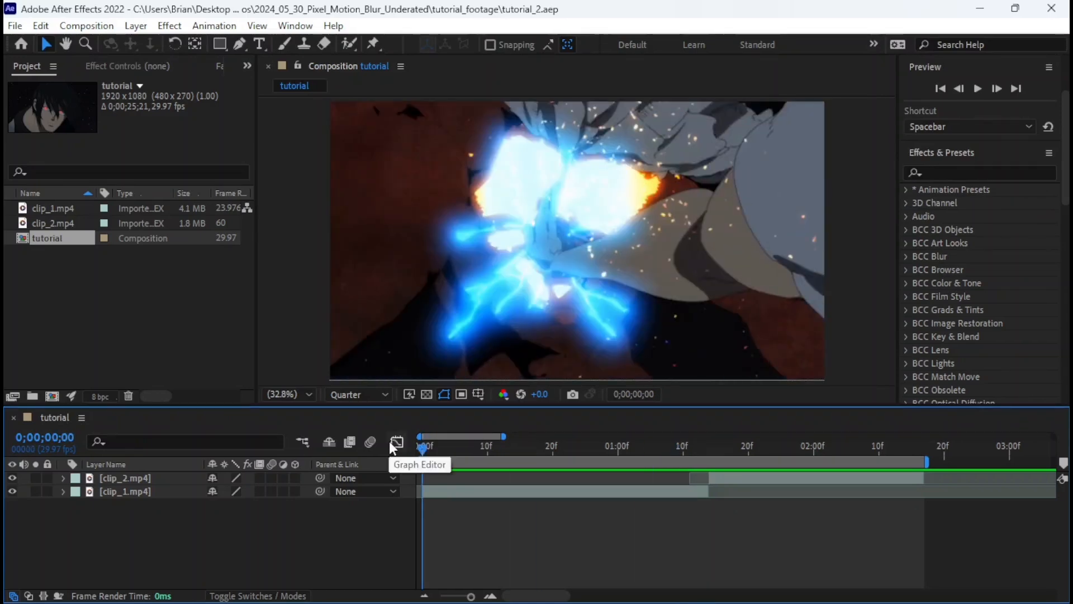
Pre-compose the clip_1.mp4 and clip_2.mp4 layers together into a new composition named base-comp, moving all attributes into it.
left_click(612, 491)
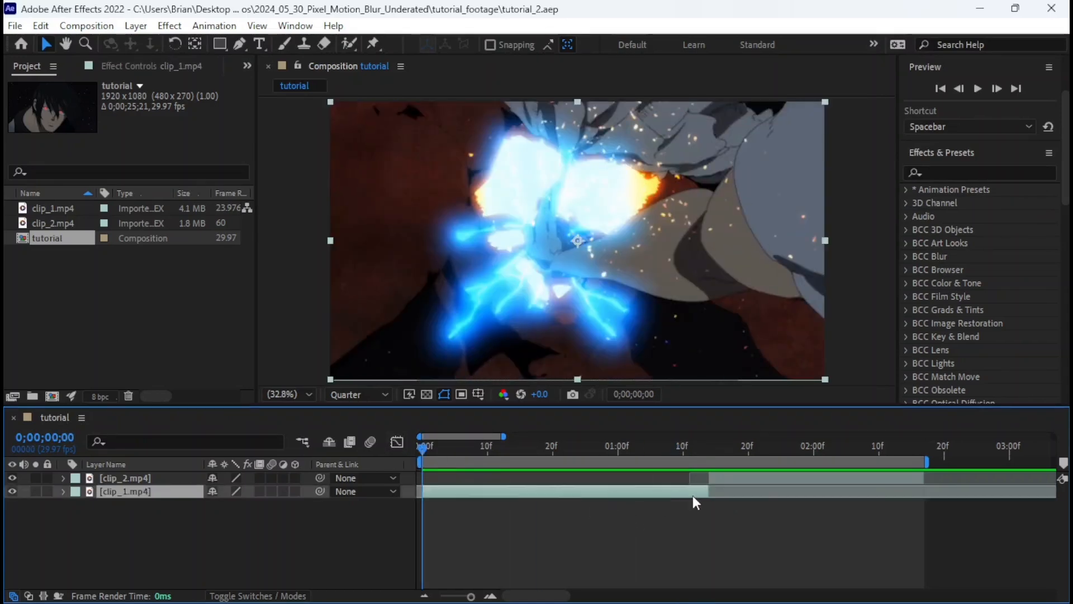
left_click(746, 476, "shift")
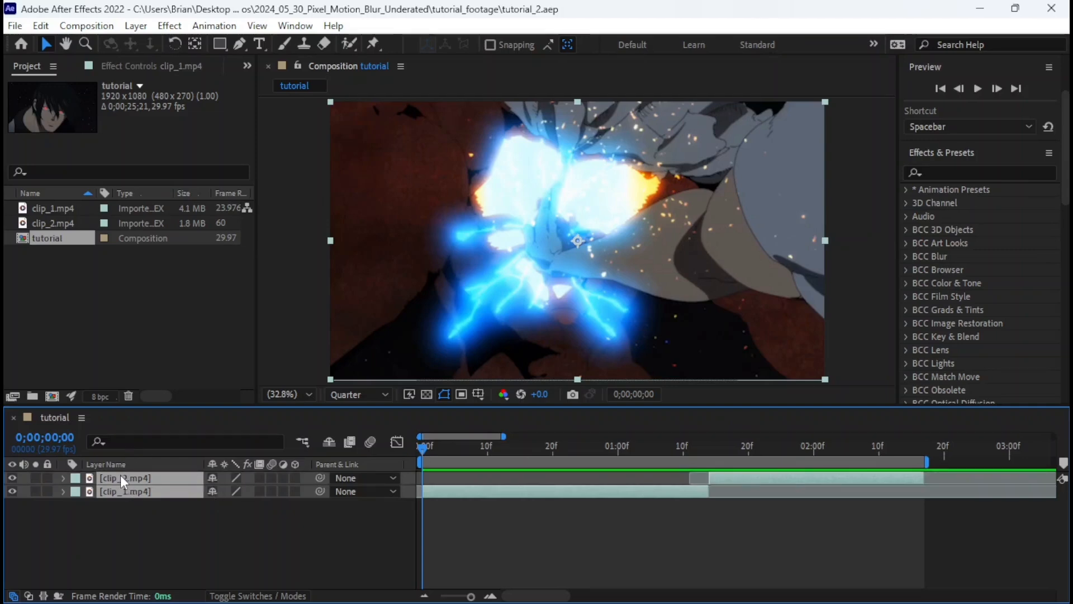
right_click(731, 481)
left_click(773, 394)
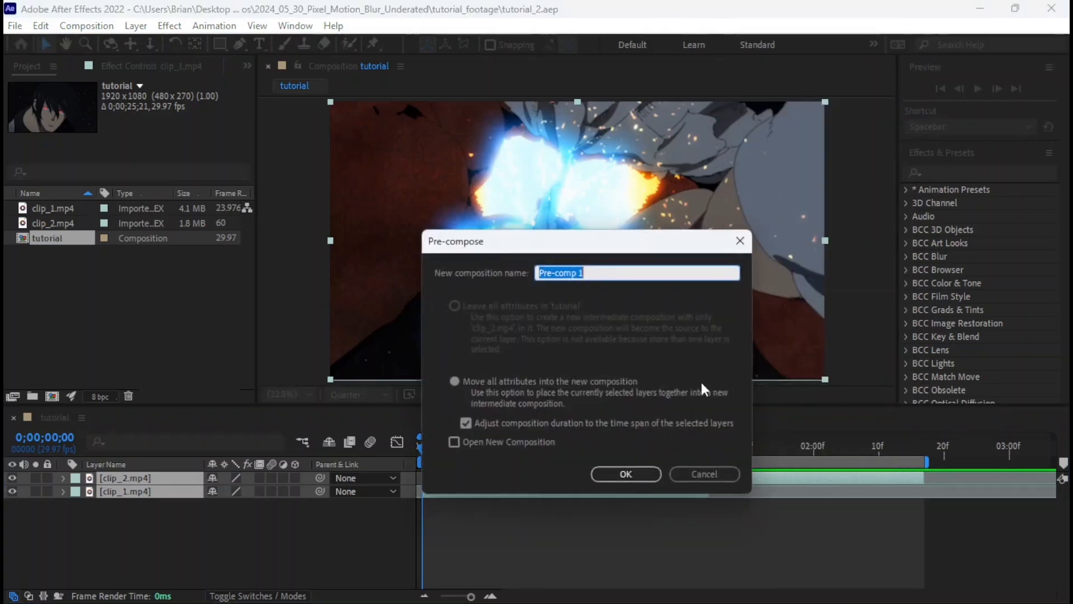
type("base-")
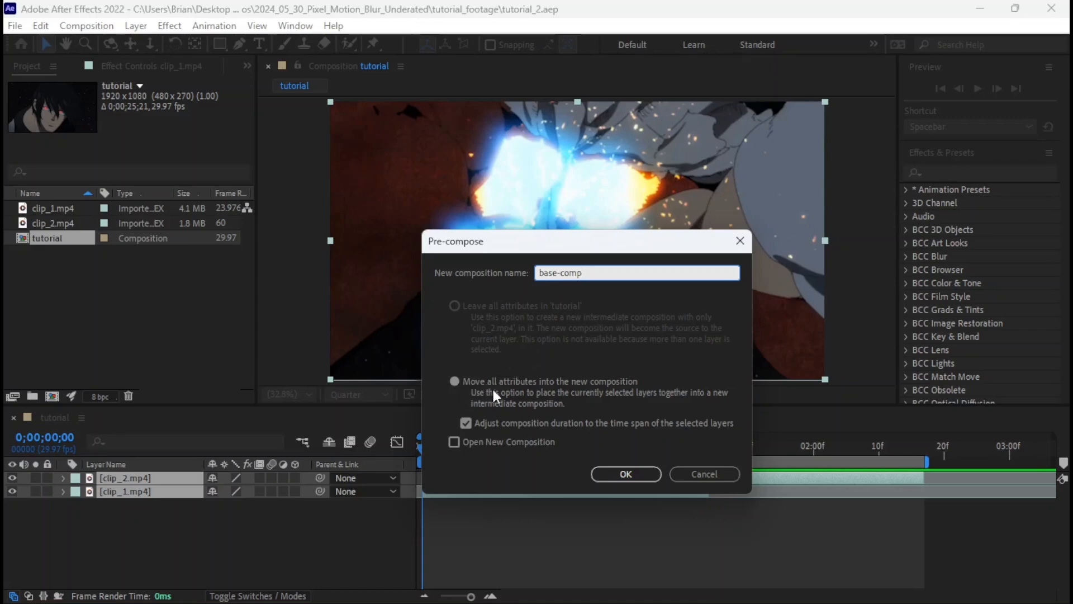
left_click(626, 472)
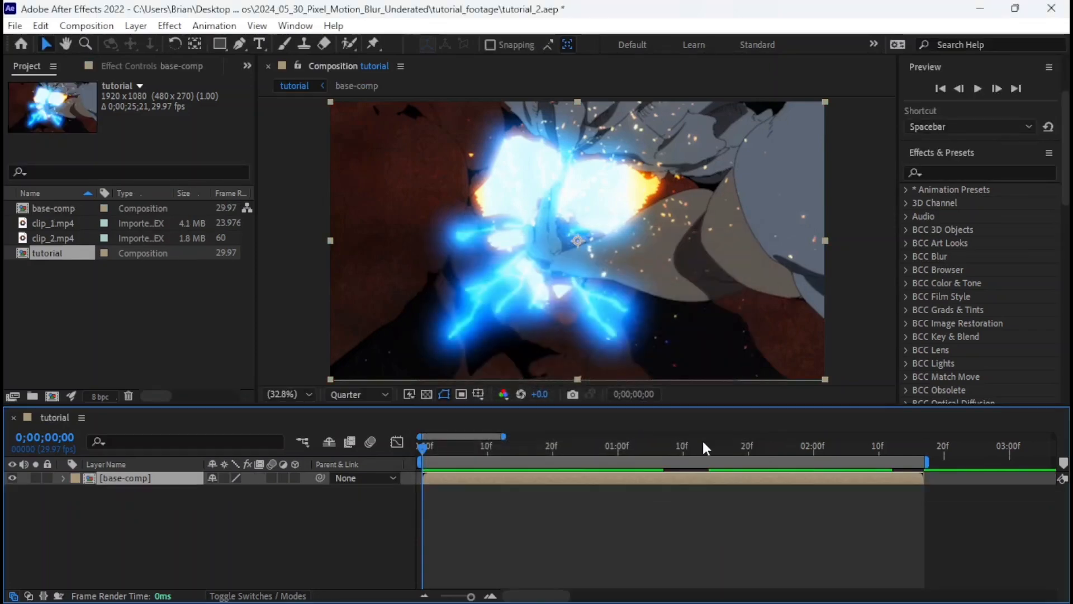
Find the Pixel Motion Blur effect and apply it to the base-comp layer.
left_click(991, 173)
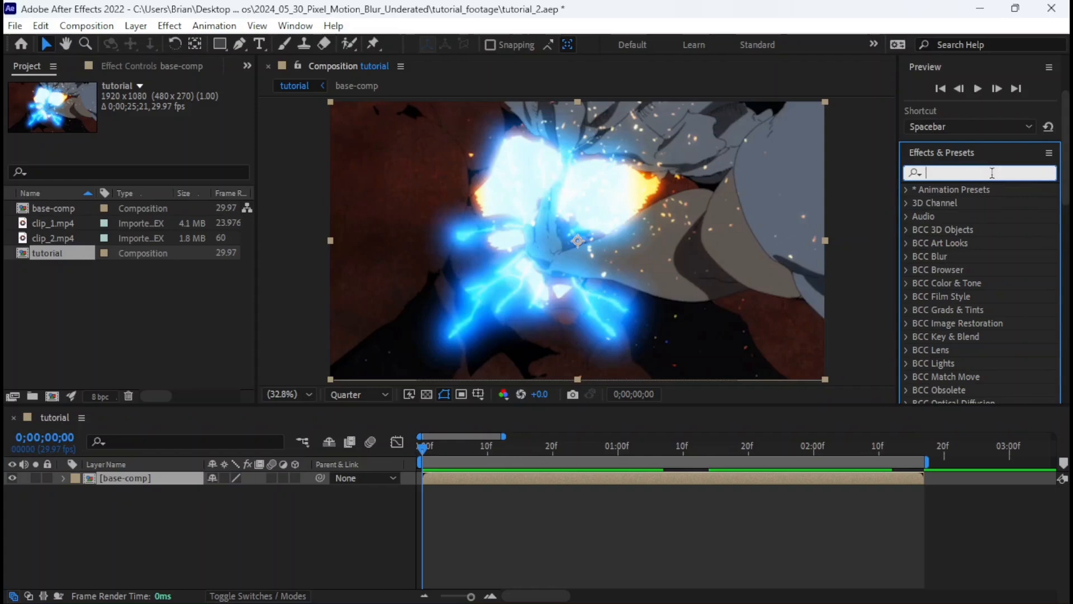
type("pixel motion")
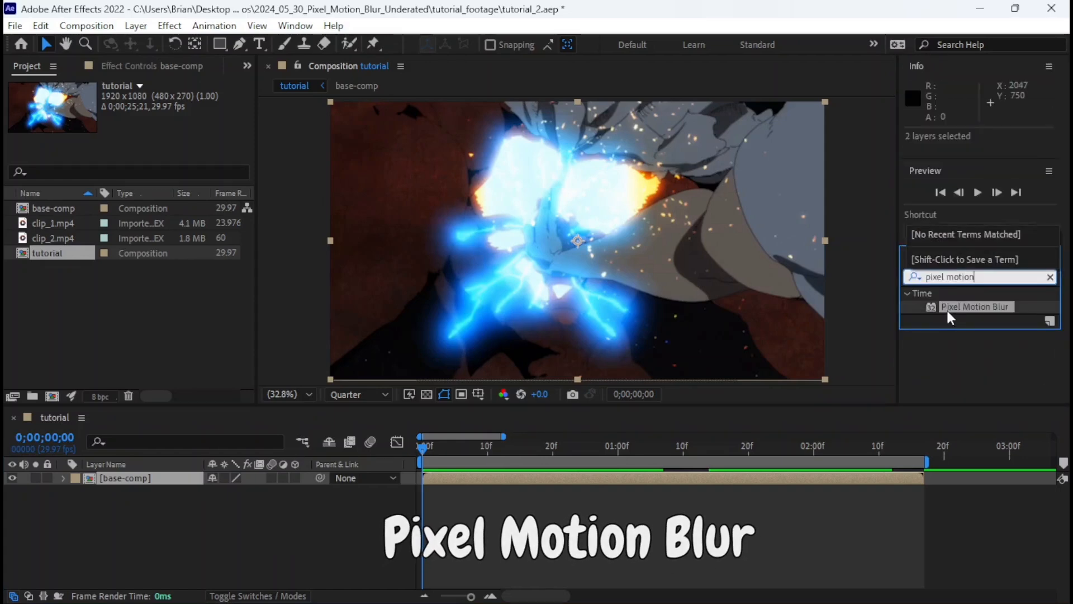
double_click(949, 312)
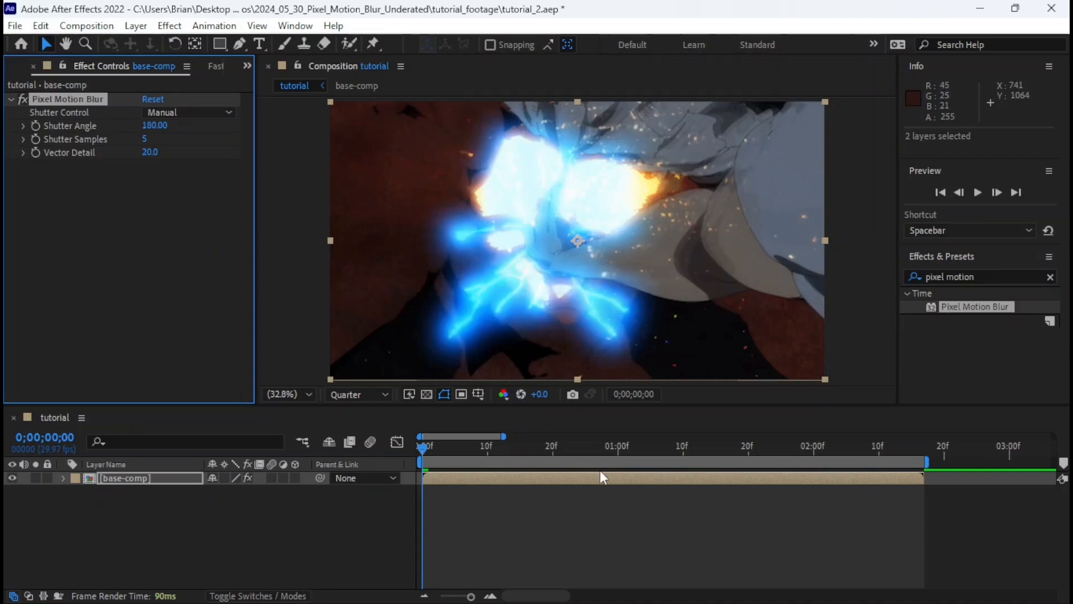
Examine the blurred frame at 0;00;01;14 and the Pixel Motion Blur settings of the base-comp layer.
left_click_drag(563, 448, 712, 460)
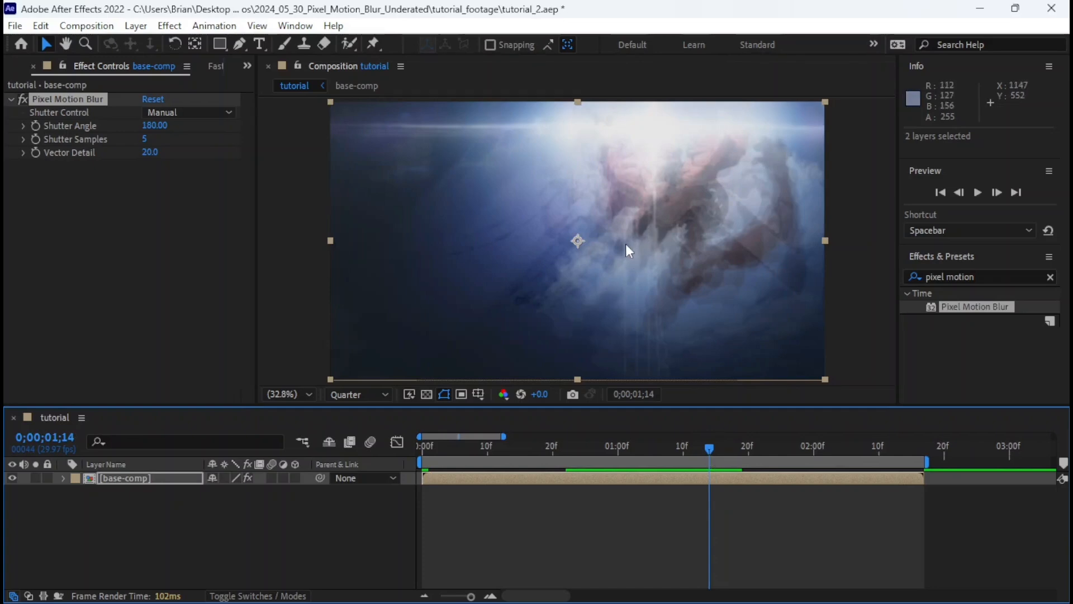
left_click(147, 215)
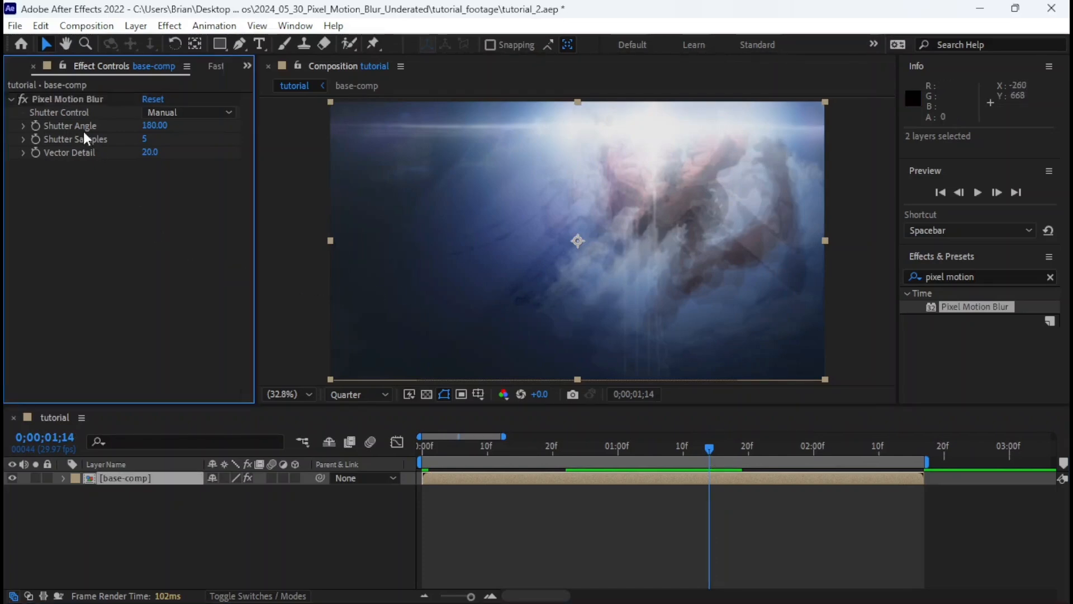
left_click(63, 99)
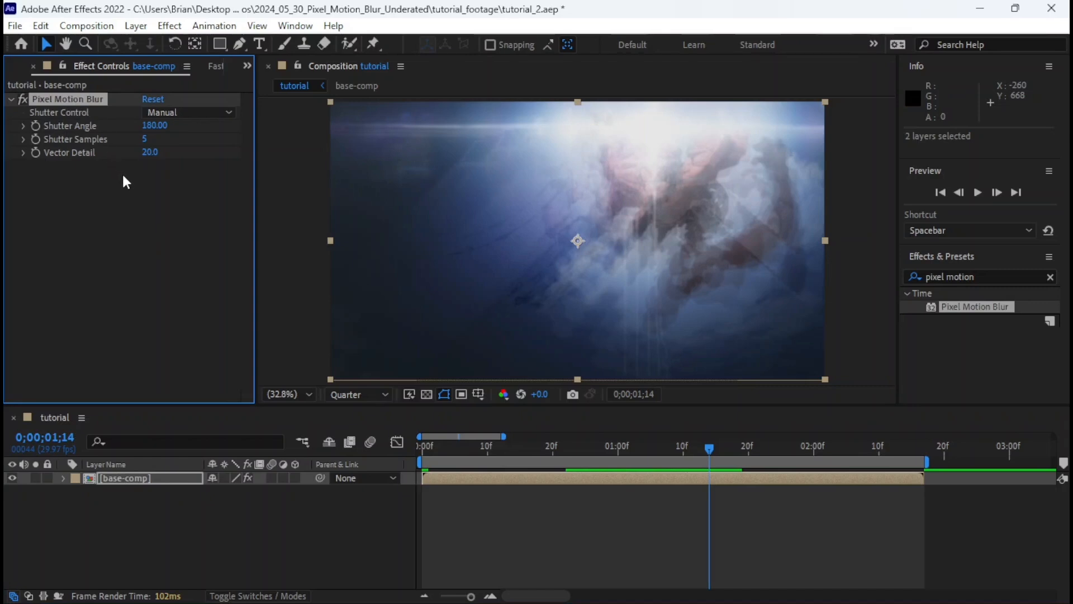
left_click(126, 182)
left_click(68, 103)
left_click(147, 230)
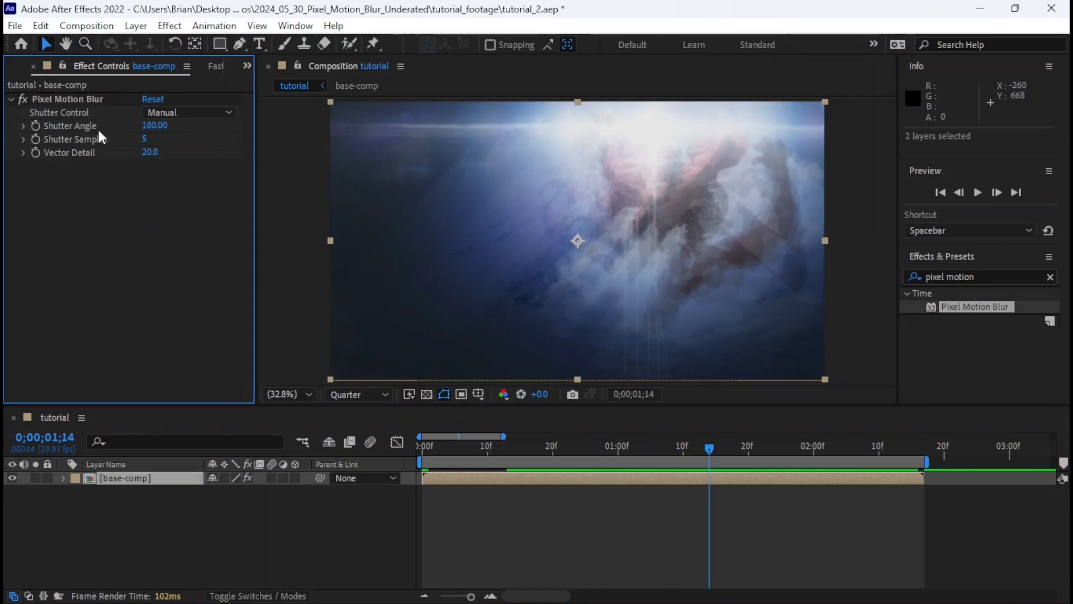
left_click(58, 96)
left_click(91, 173)
left_click(76, 102)
left_click(111, 218)
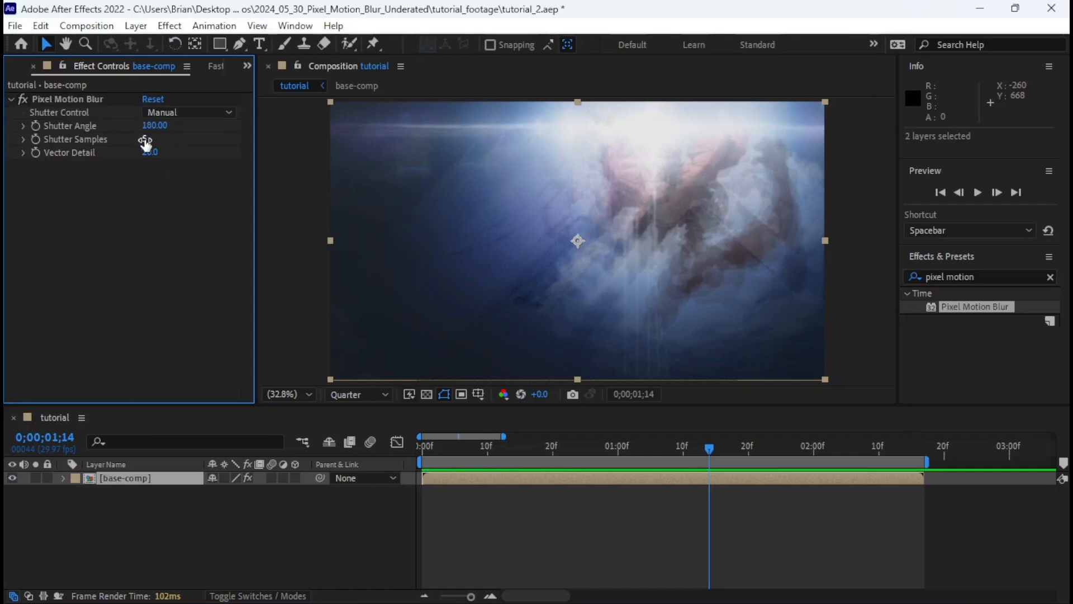
Compare the frame with Pixel Motion Blur disabled and enabled, leave the effect on, and save the project.
left_click(23, 96)
left_click(23, 96)
left_click(24, 96)
left_click(24, 96)
left_click(24, 97)
key("ctrl+s")
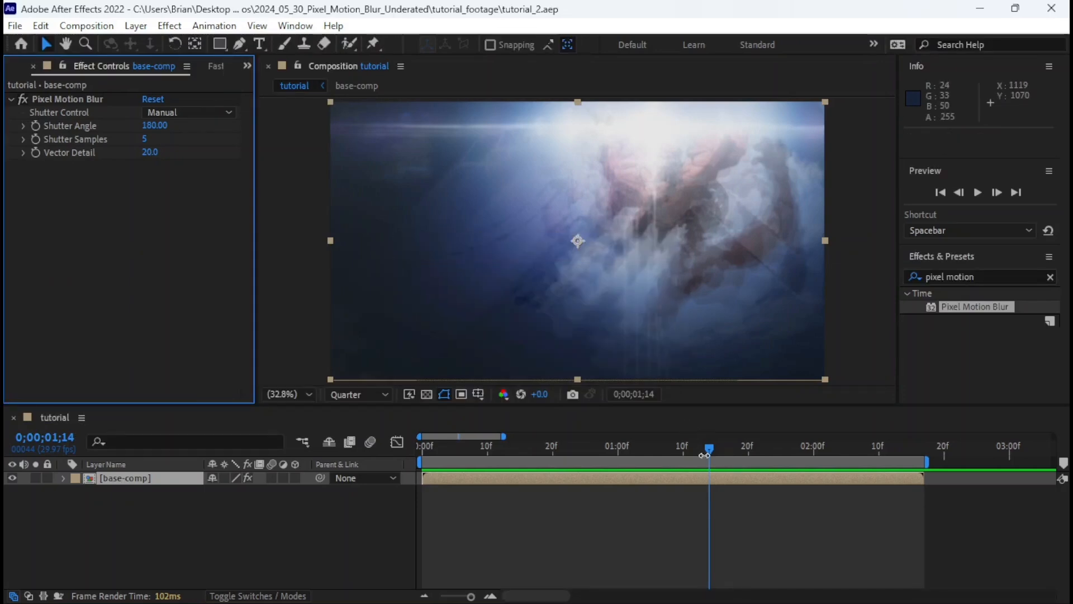
Preview the blurred composition from the start and return to the frame at 0;00;01;14.
left_click_drag(696, 449, 400, 451)
key("space")
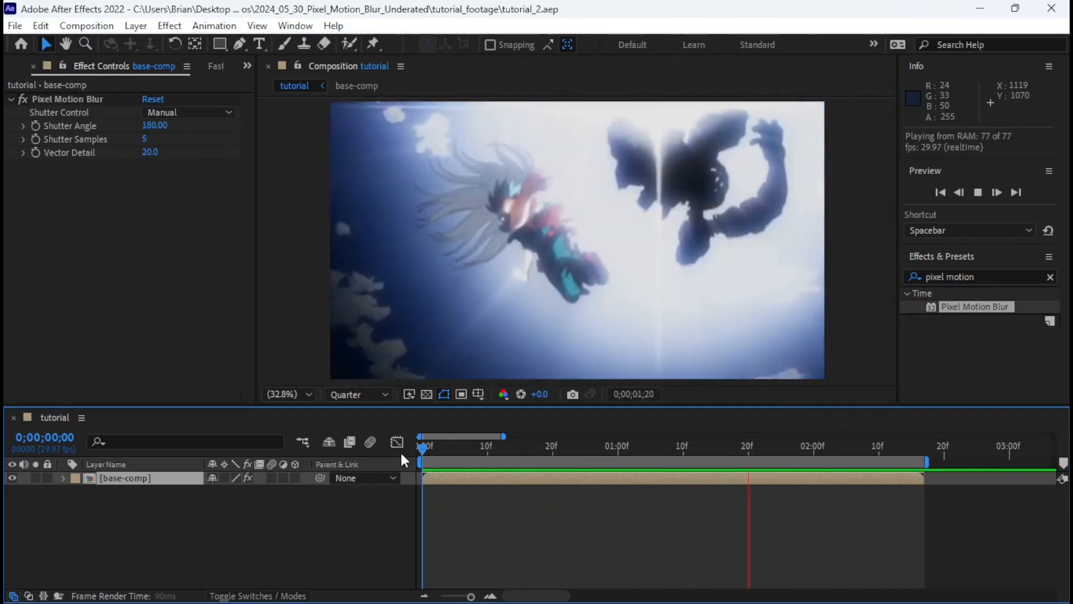
left_click_drag(648, 444, 711, 459)
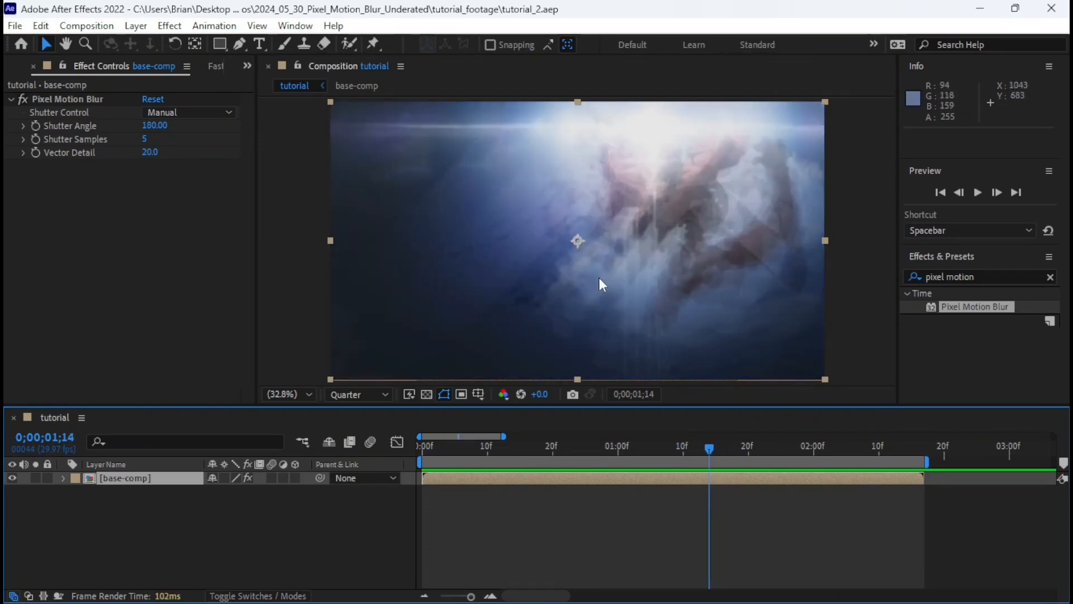
Pre-compose the base-comp layer as base-comp Comp 1 with all attributes moved, and apply Pixel Motion Blur to the new layer.
right_click(717, 478)
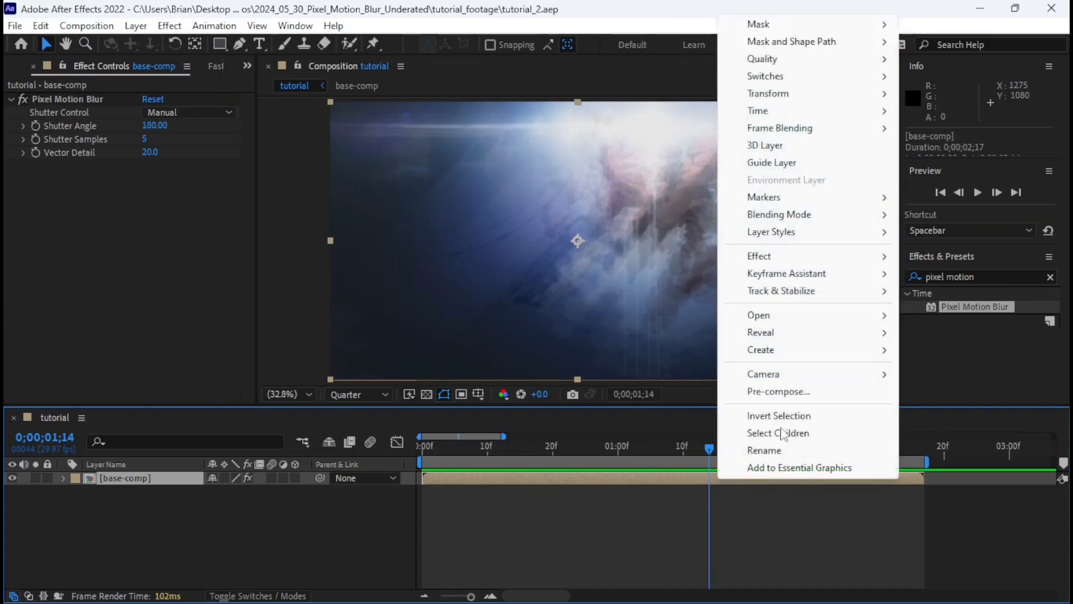
left_click(760, 393)
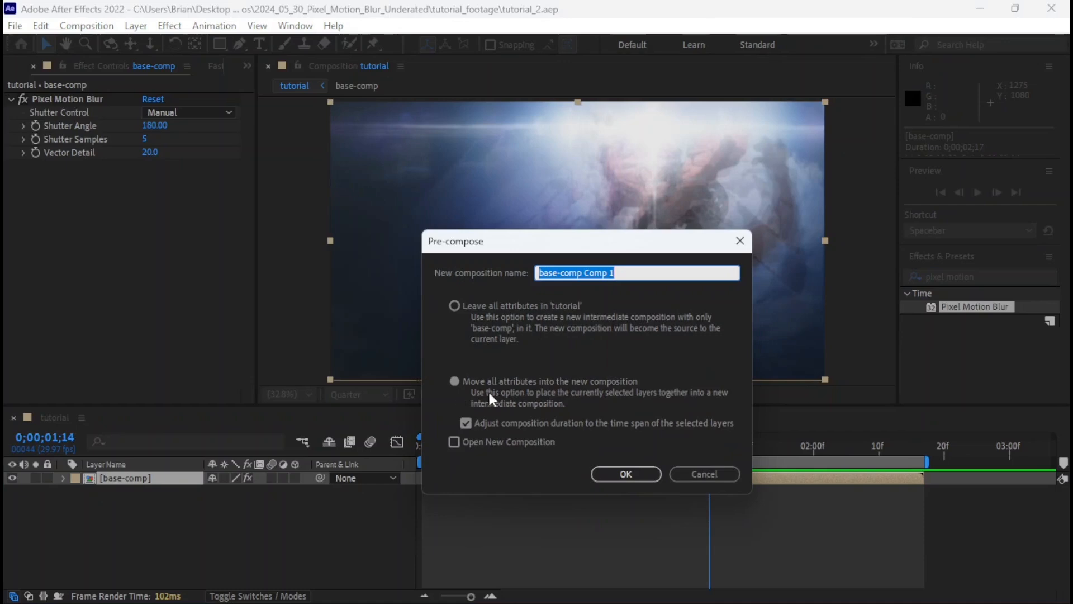
left_click(625, 474)
double_click(965, 307)
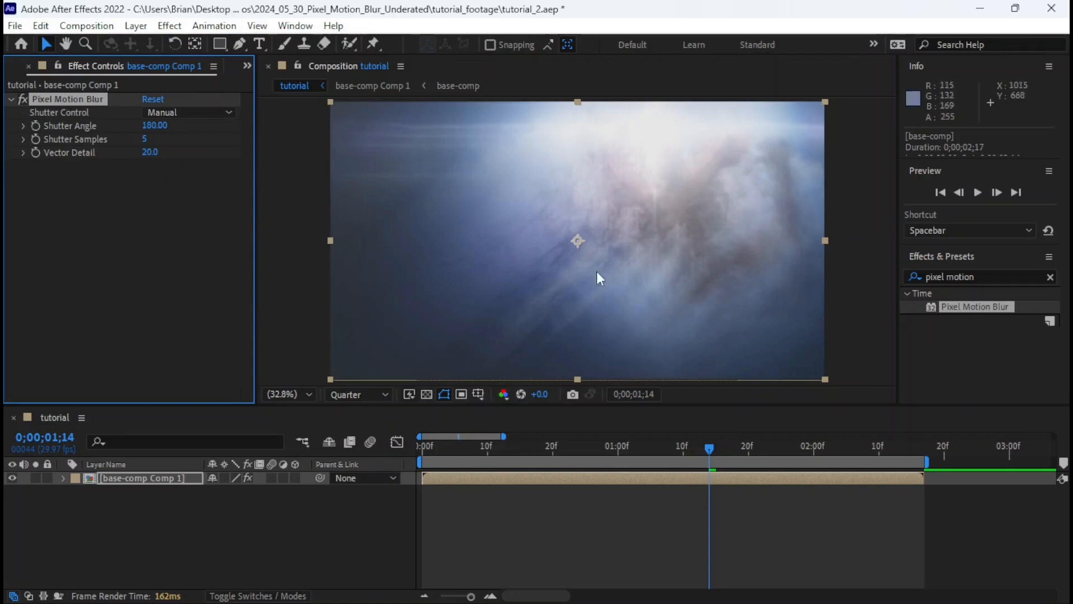
Scrub and play through the doubly blurred composition, returning to the frame at 0;00;01;14.
left_click_drag(702, 451, 568, 444)
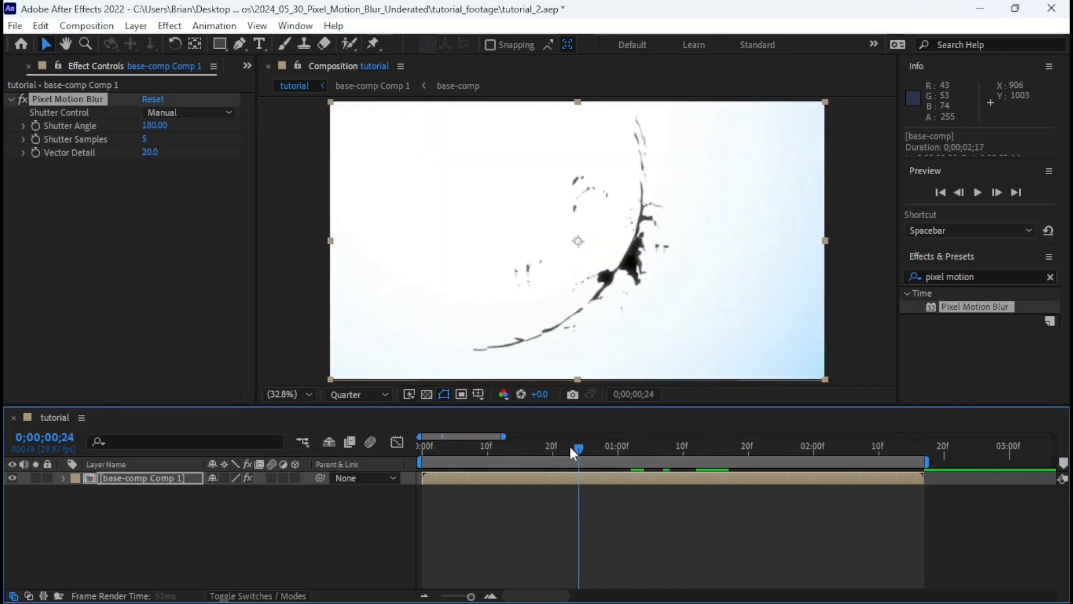
key("space")
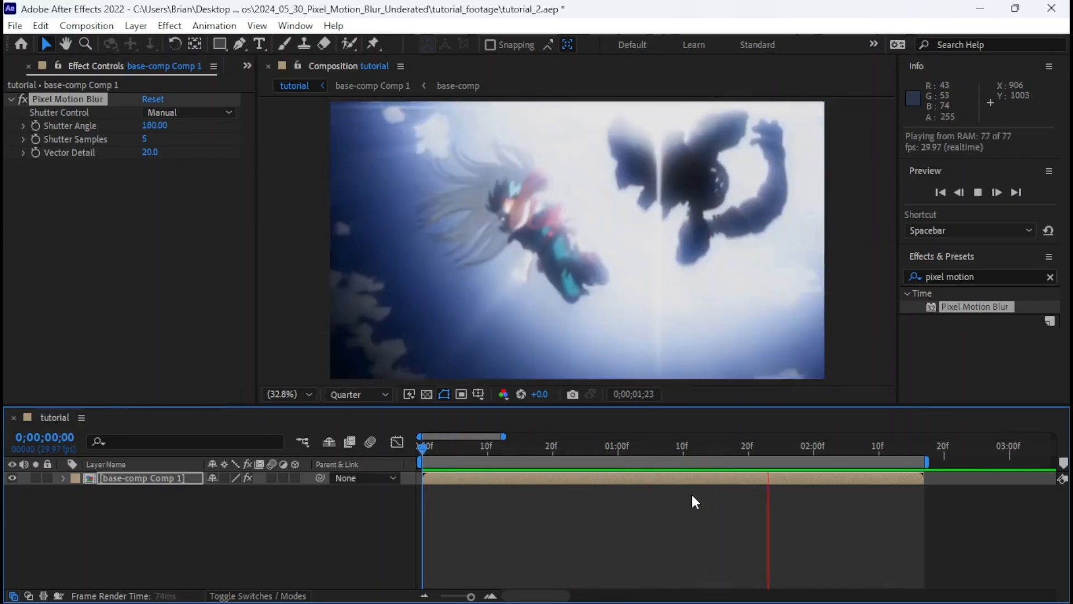
key("space")
left_click_drag(672, 457, 710, 454)
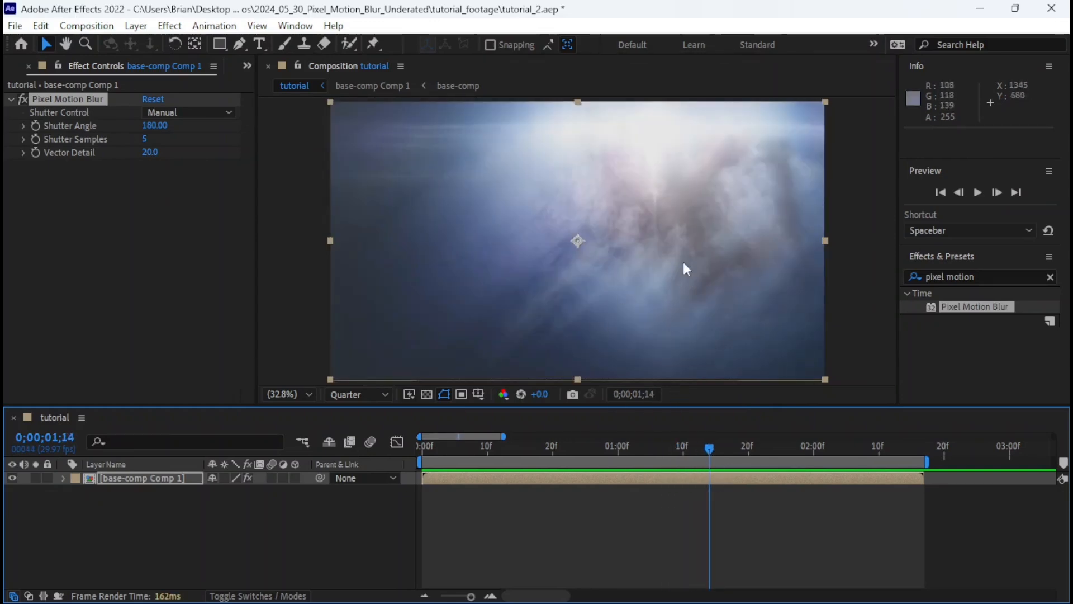
Pre-compose the base-comp Comp 1 layer as base-comp Comp 2 with all attributes moved, and apply Pixel Motion Blur to it.
right_click(715, 471)
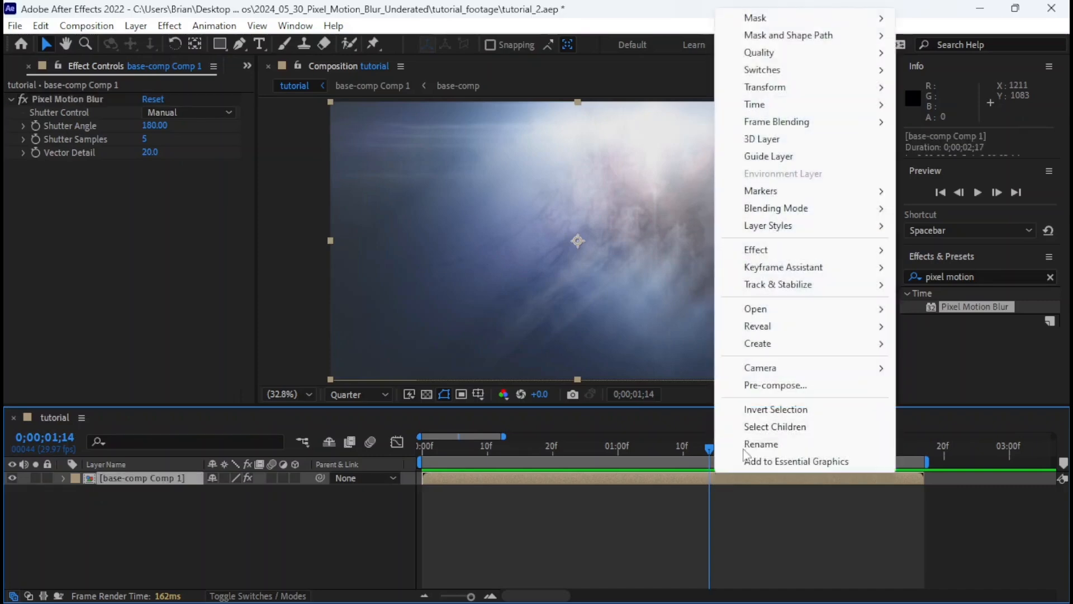
left_click(746, 385)
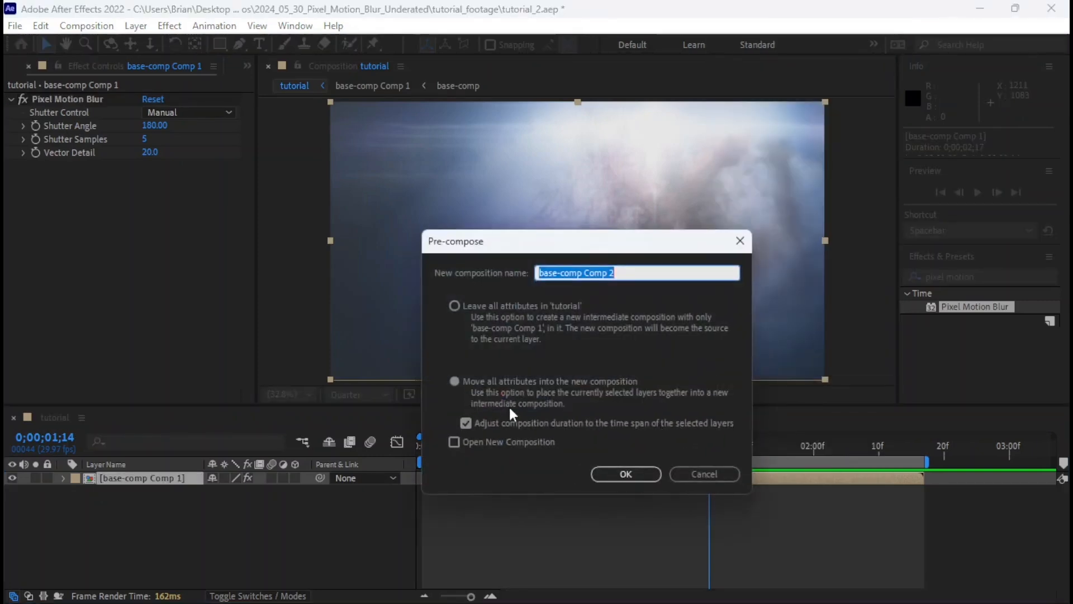
left_click(627, 474)
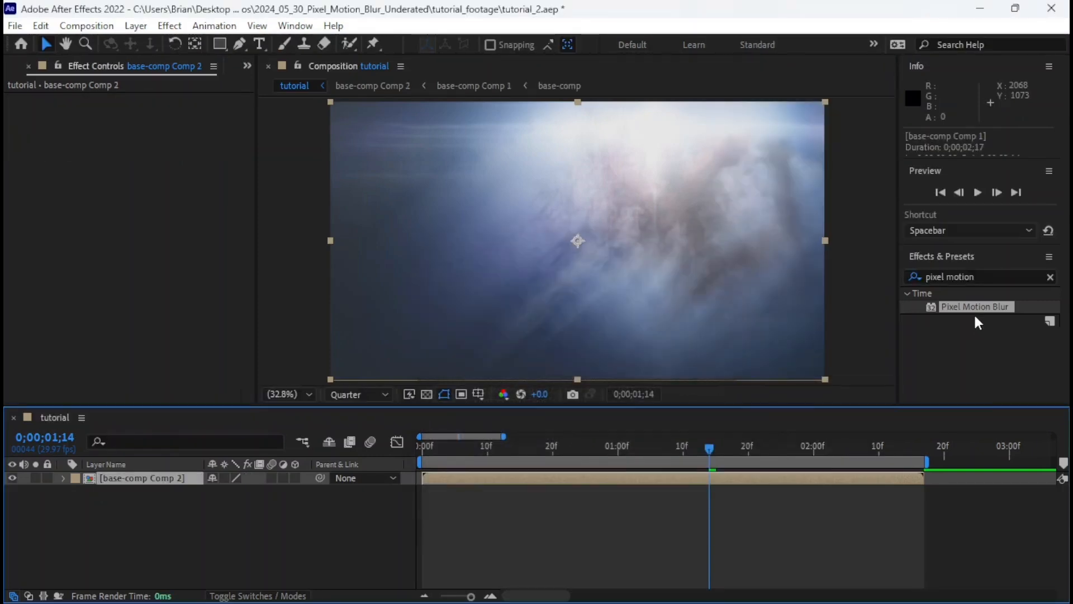
double_click(974, 310)
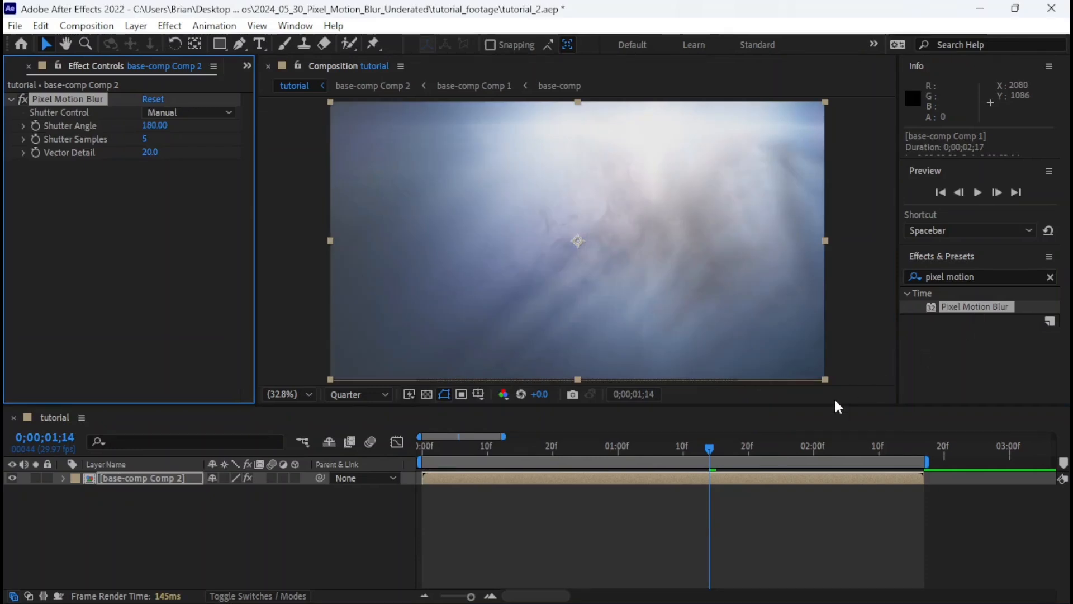
Pre-compose the base-comp Comp 2 layer as base-comp Comp 3, moving all attributes, and leave one Pixel Motion Blur applied to it.
right_click(696, 478)
left_click(727, 392)
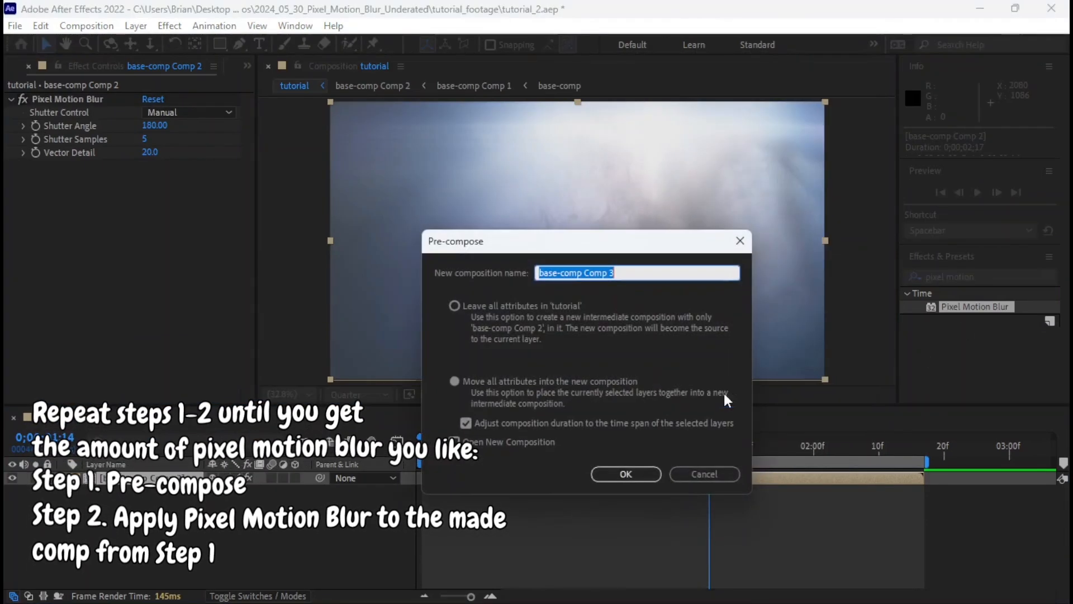
left_click(625, 478)
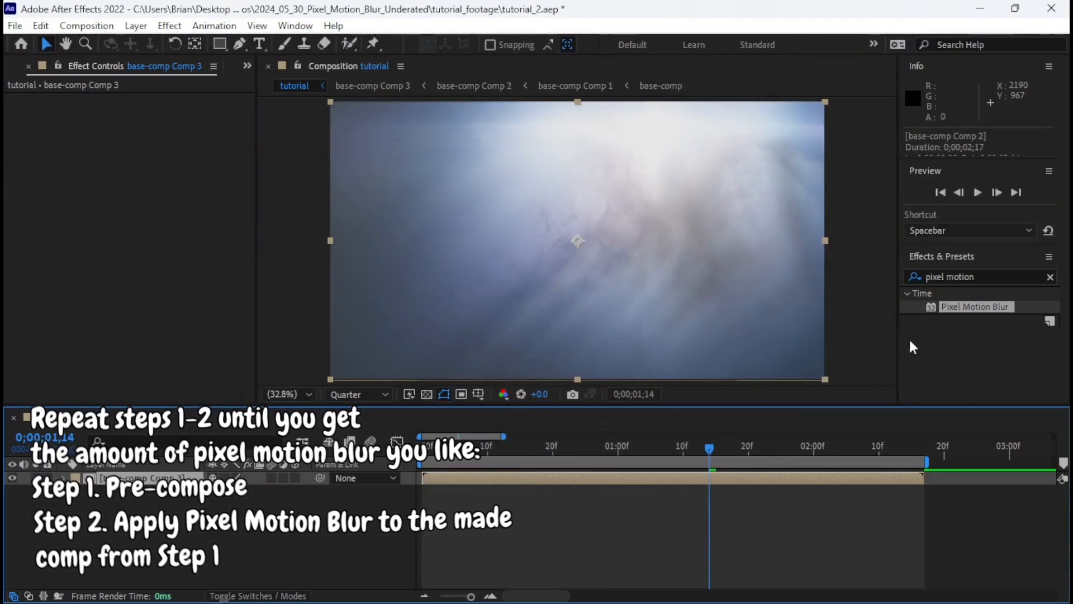
double_click(948, 305)
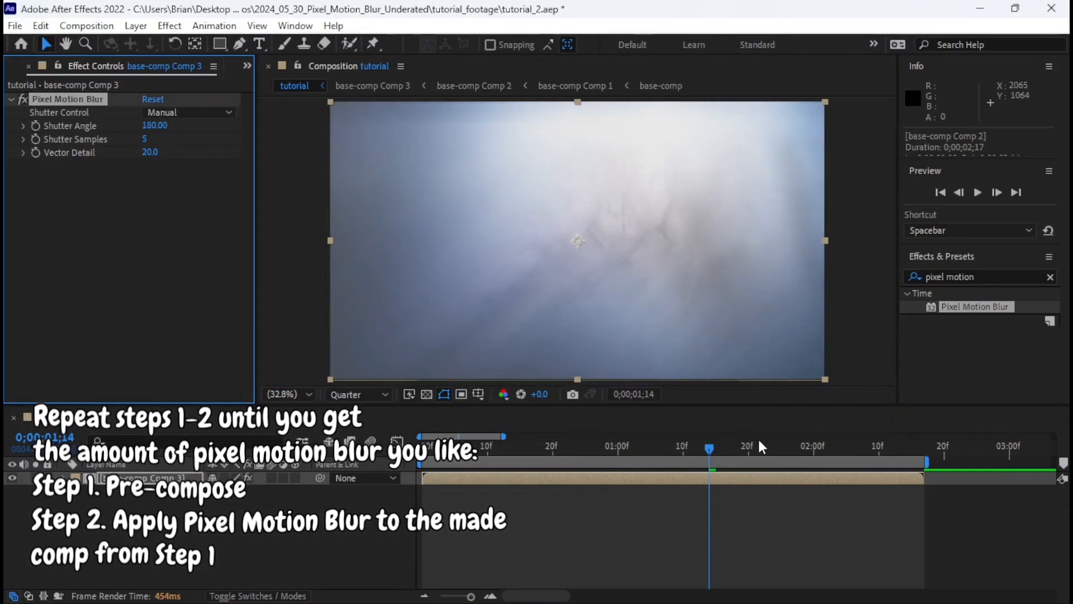
key("ctrl+z")
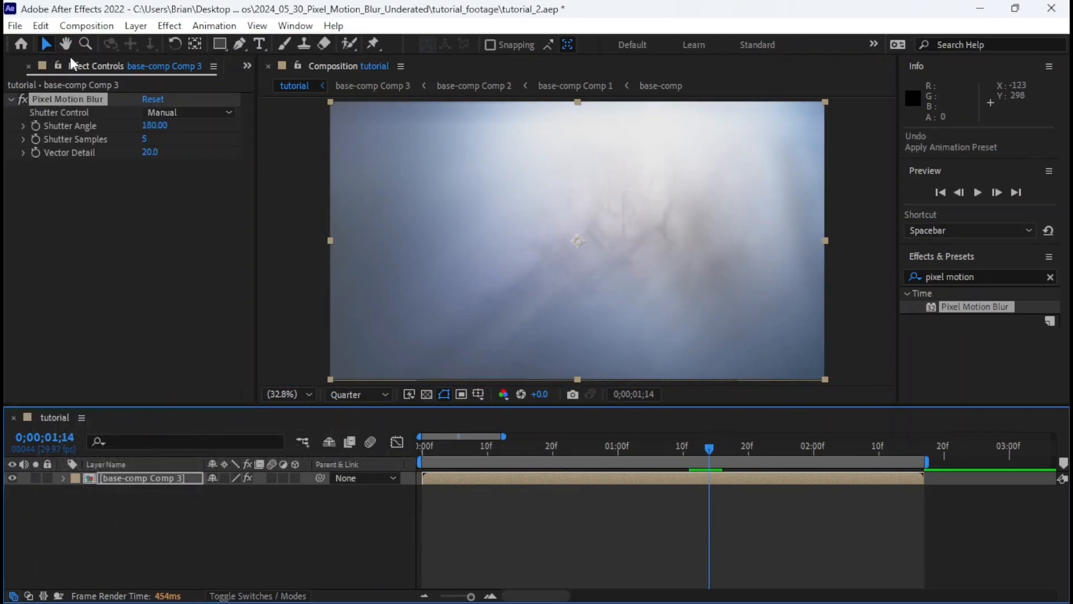
Examine the nested compositions in the project one by one, from base-comp through base-comp Comp 3.
left_click(17, 66)
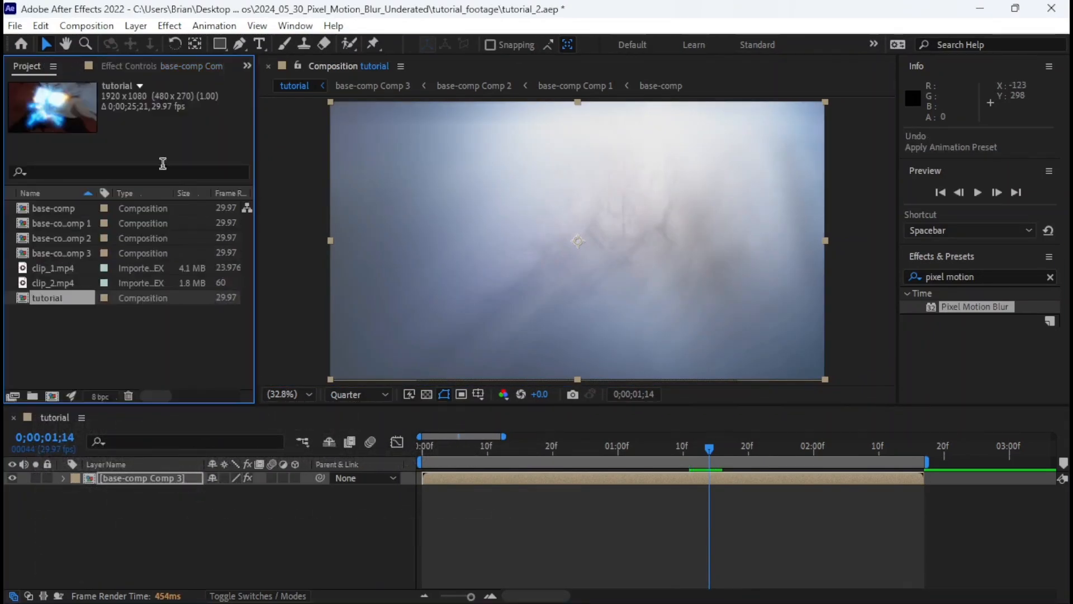
left_click(81, 208)
left_click(56, 223)
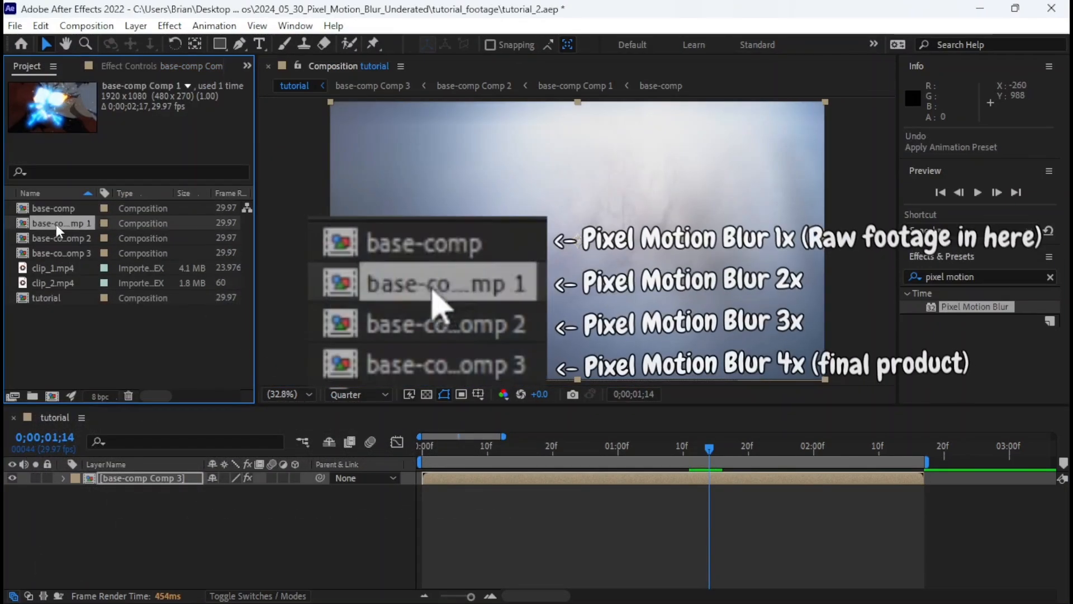
left_click(68, 240)
left_click(67, 249)
left_click(58, 211)
left_click(58, 222)
left_click(49, 242)
left_click(49, 248)
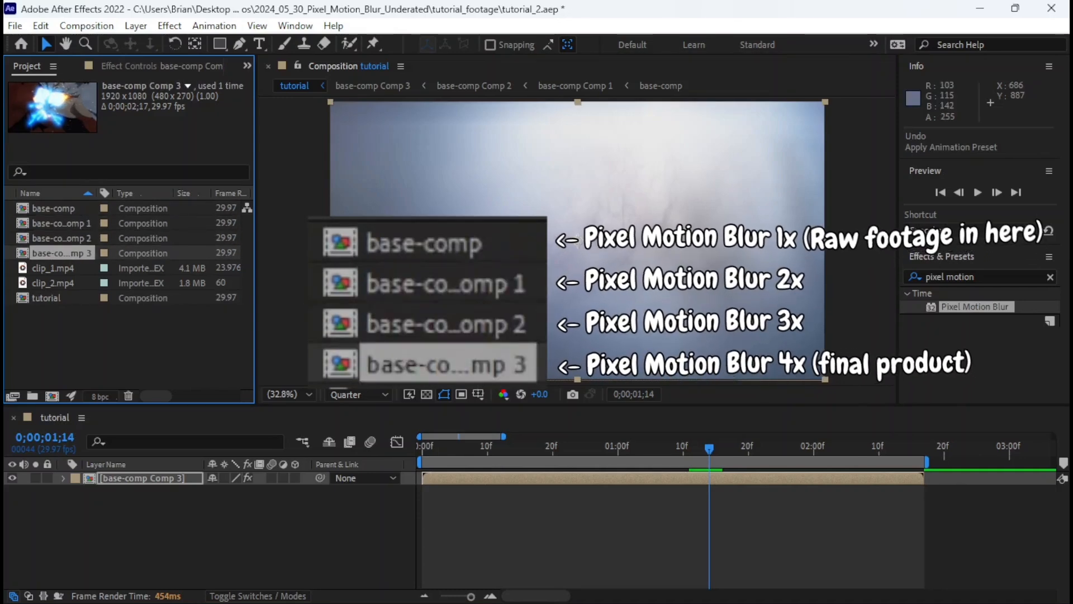
Play and scrub through the tutorial composition from its start to inspect the stacked Pixel Motion Blur on both clips.
left_click_drag(707, 450, 423, 473)
key("space")
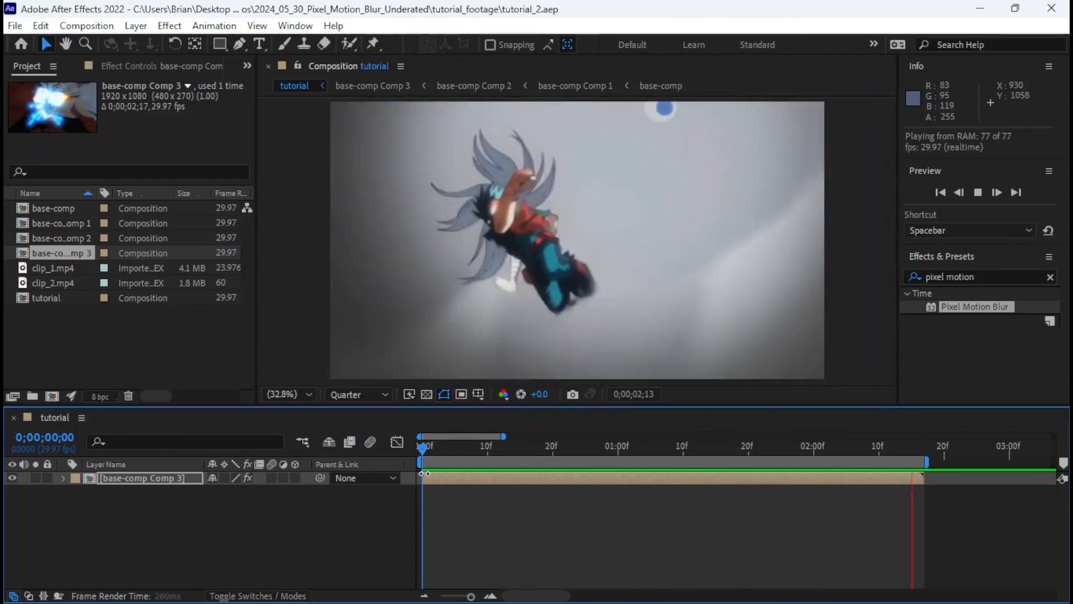
key("space")
left_click_drag(441, 447, 795, 460)
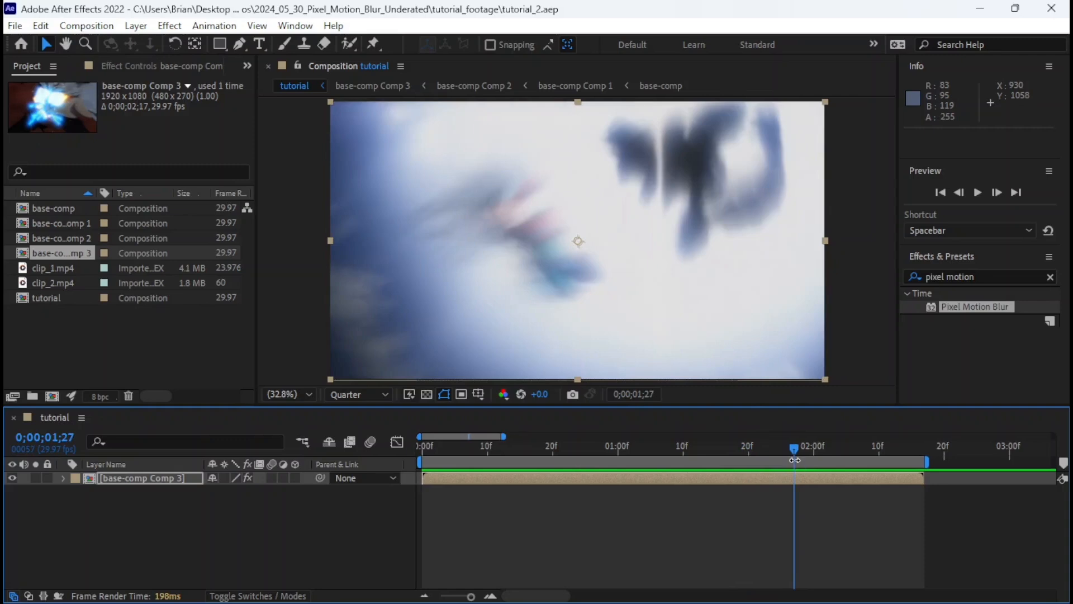
left_click_drag(795, 460, 428, 460)
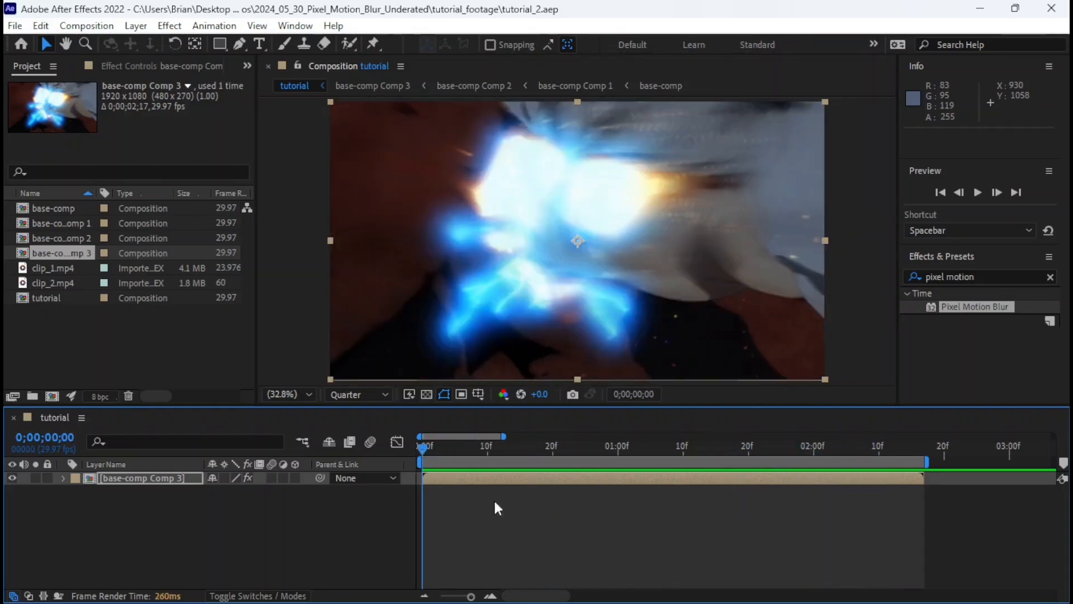
key("space")
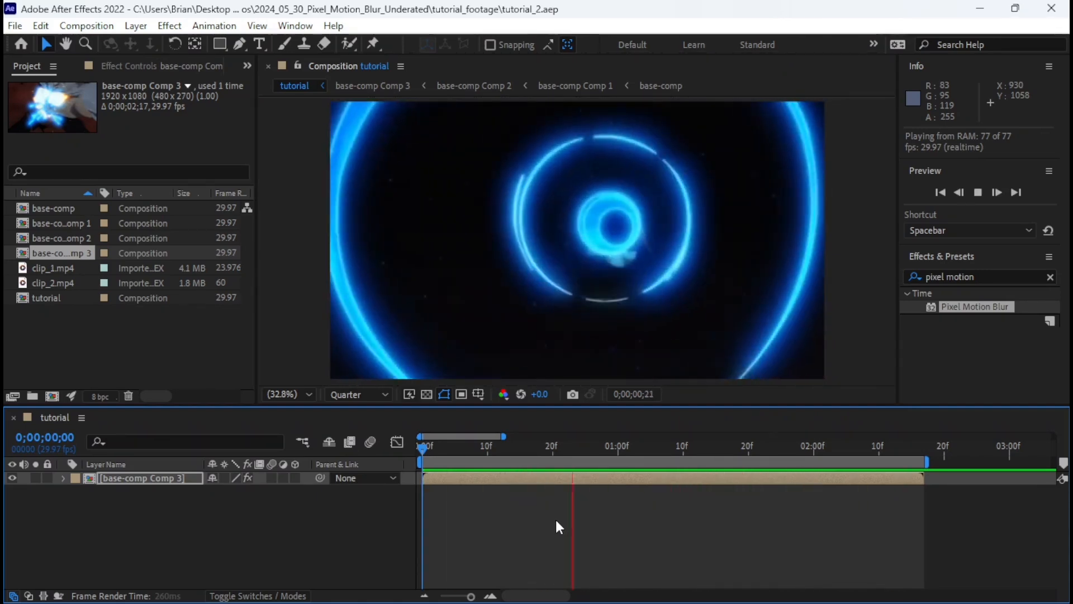
key("space")
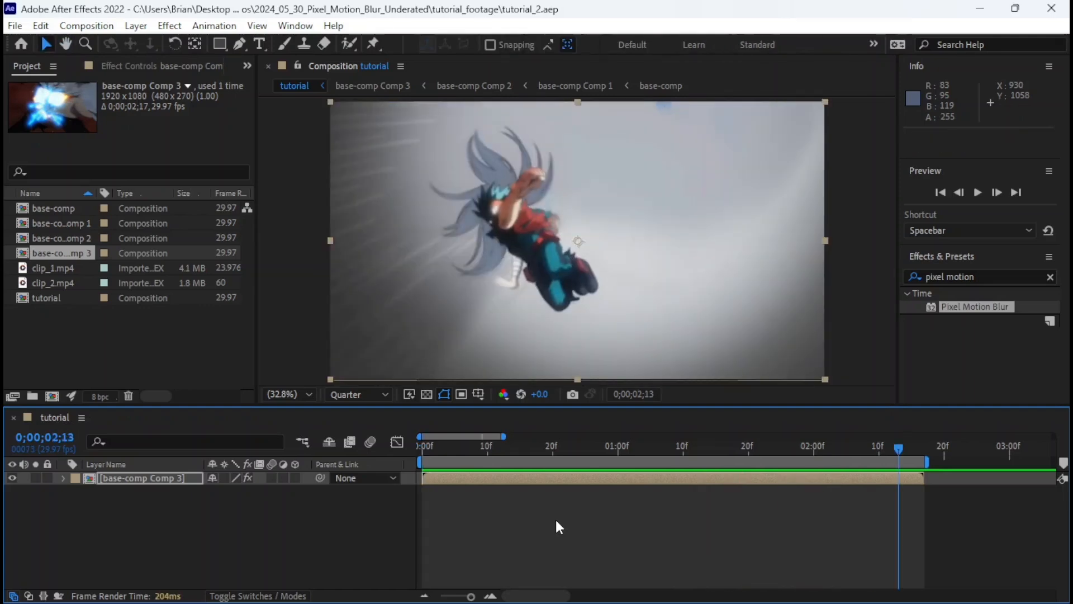
mouse_move(517, 449)
left_mouse_down()
mouse_move(426, 469)
mouse_move(884, 439)
mouse_move(420, 457)
mouse_move(514, 460)
left_mouse_up()
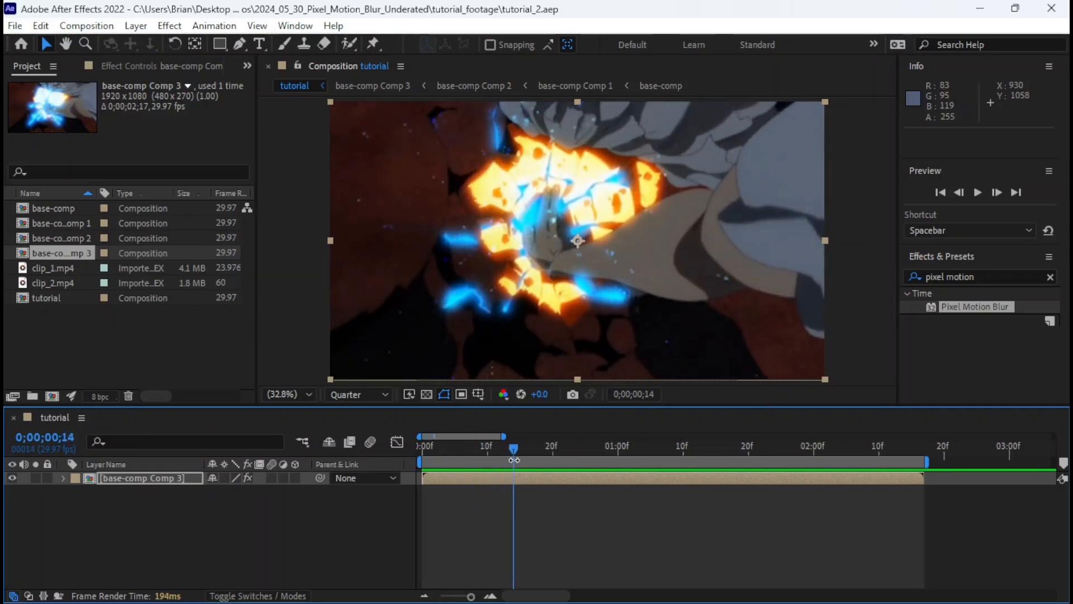
Place the tutorial composition's playhead at 0;00;01;10, just before the transition, and open base-comp with the raw clips.
left_click_drag(518, 447, 681, 449)
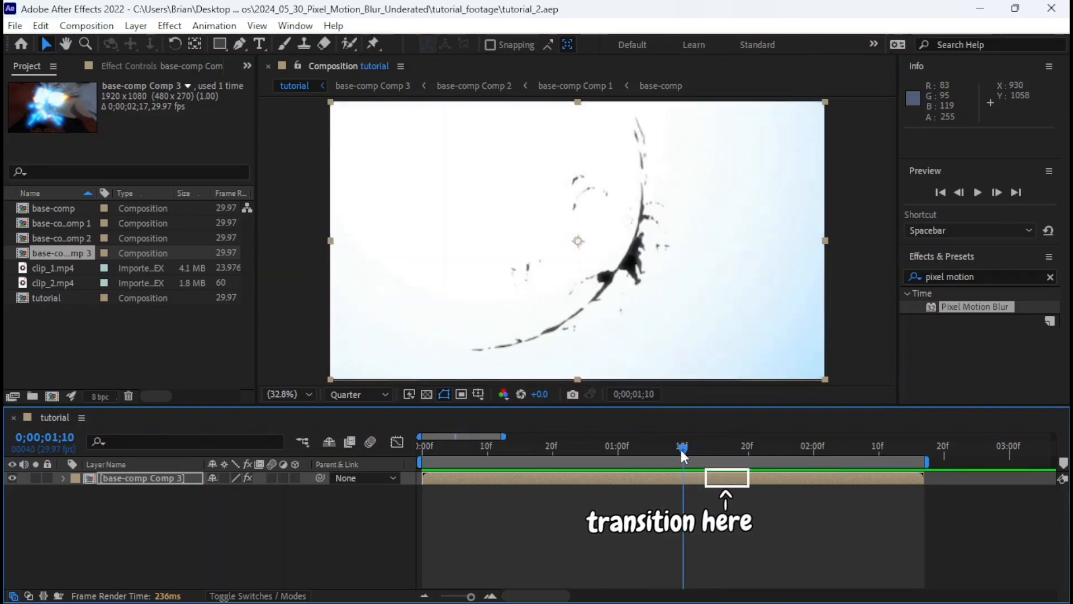
left_click(681, 475)
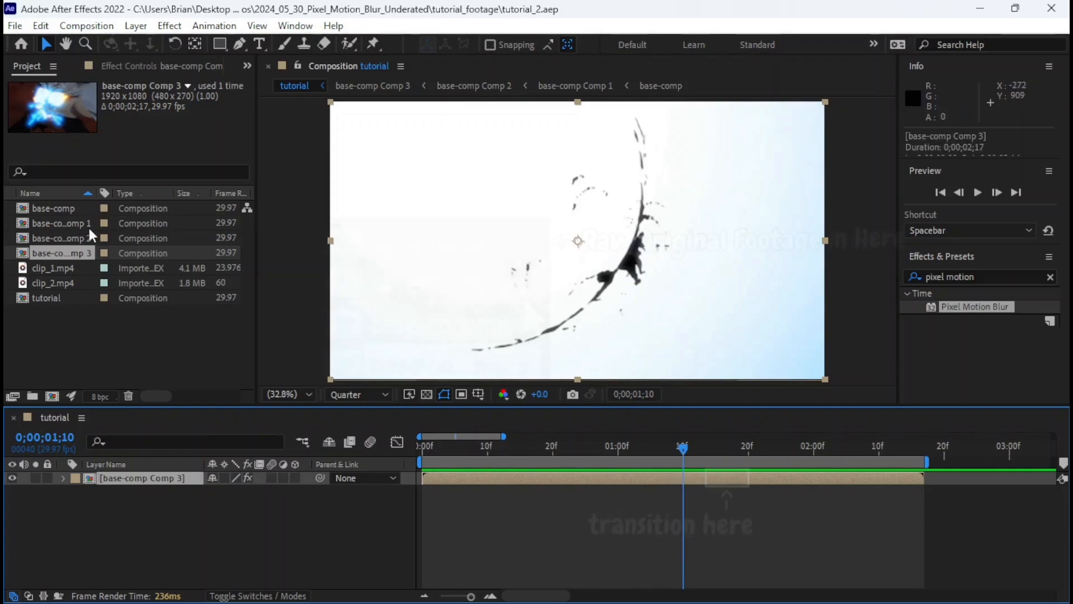
left_click(60, 207)
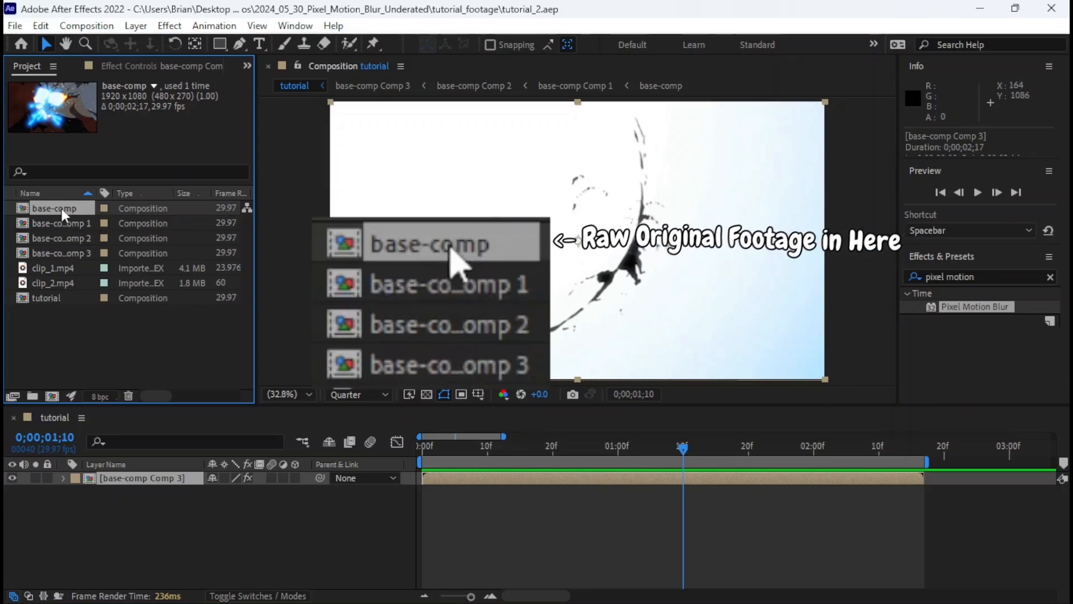
left_click(55, 223)
left_click(56, 238)
left_click(52, 252)
left_click(50, 238)
left_click(42, 223)
left_click(44, 208)
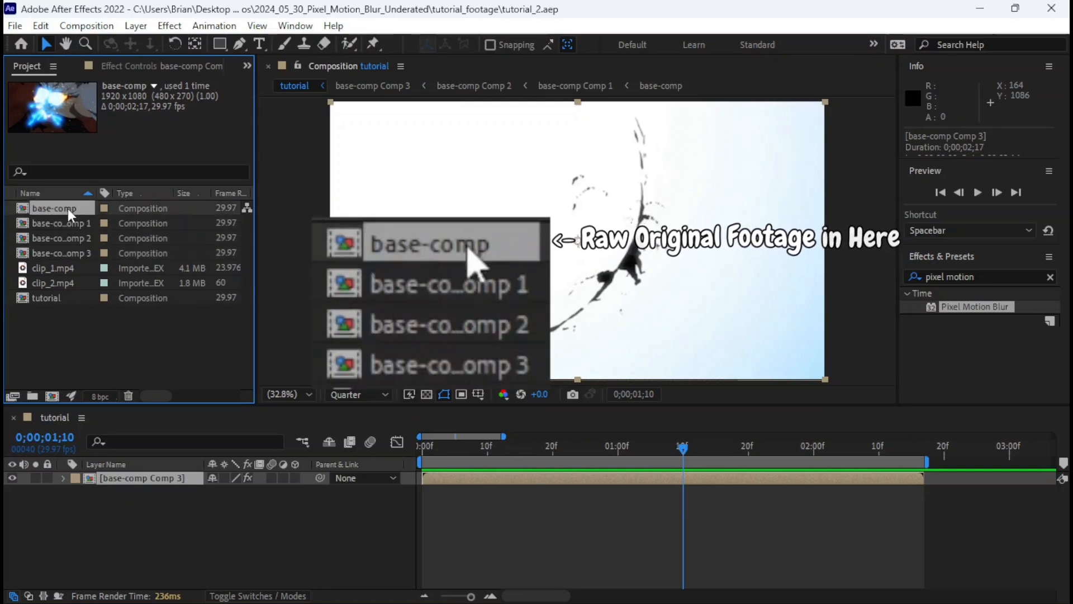
double_click(68, 209)
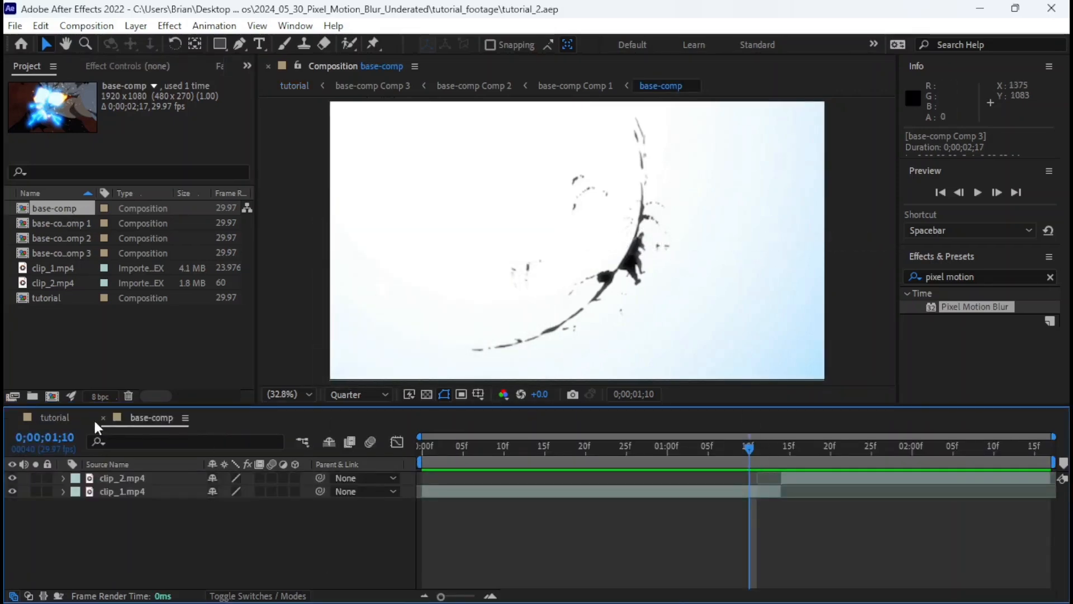
left_click(56, 417)
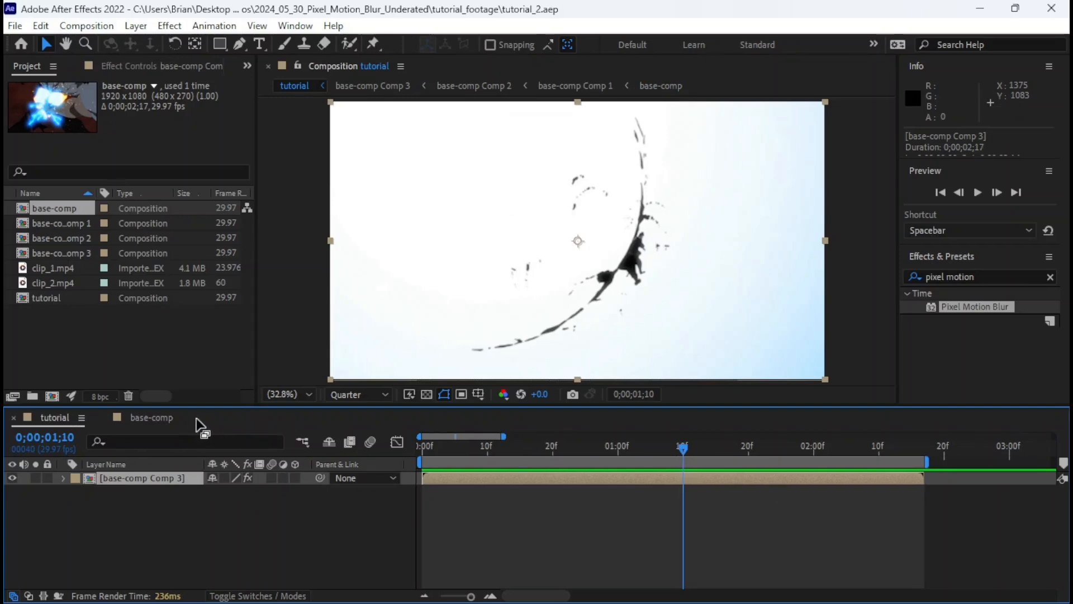
left_click(168, 419)
Duplicate the clip_1.mp4 layer in base-comp and trim the duplicate's end to 0;00;01;10.
left_click(768, 493)
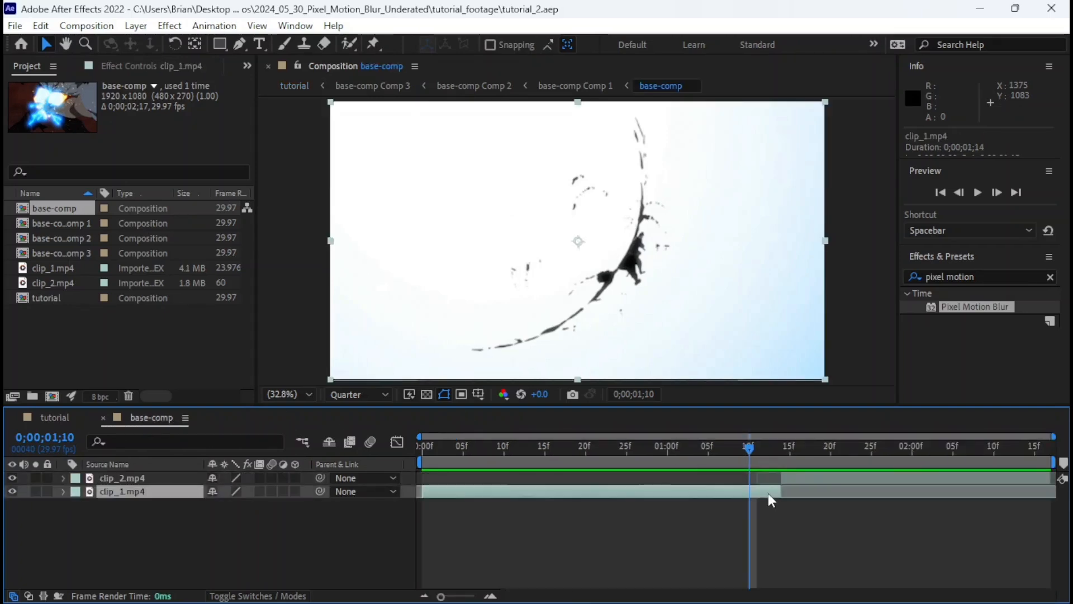
key("ctrl+d")
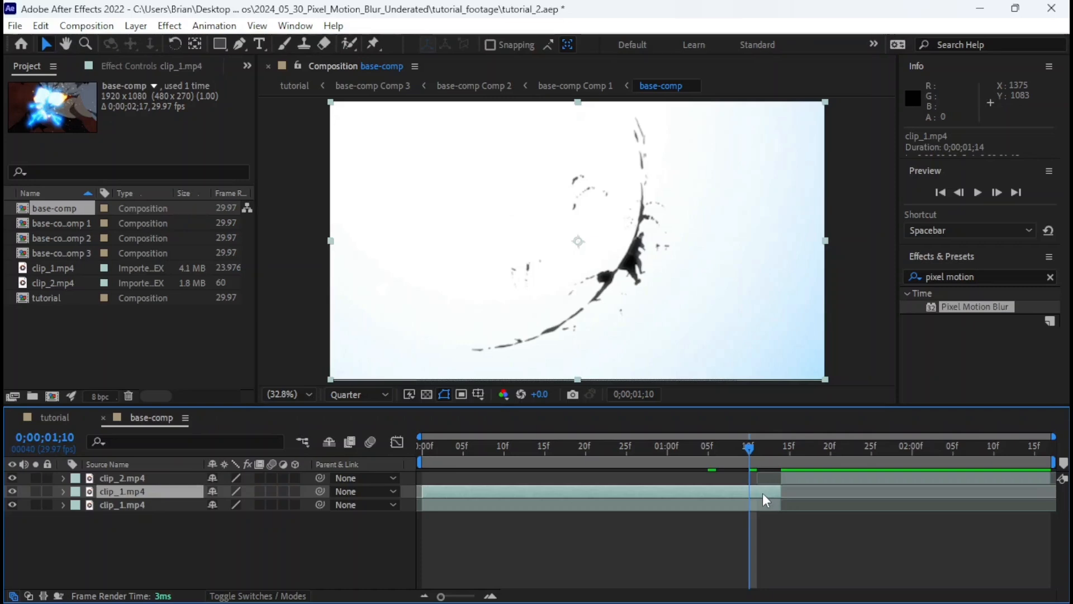
key("alt+bracketright")
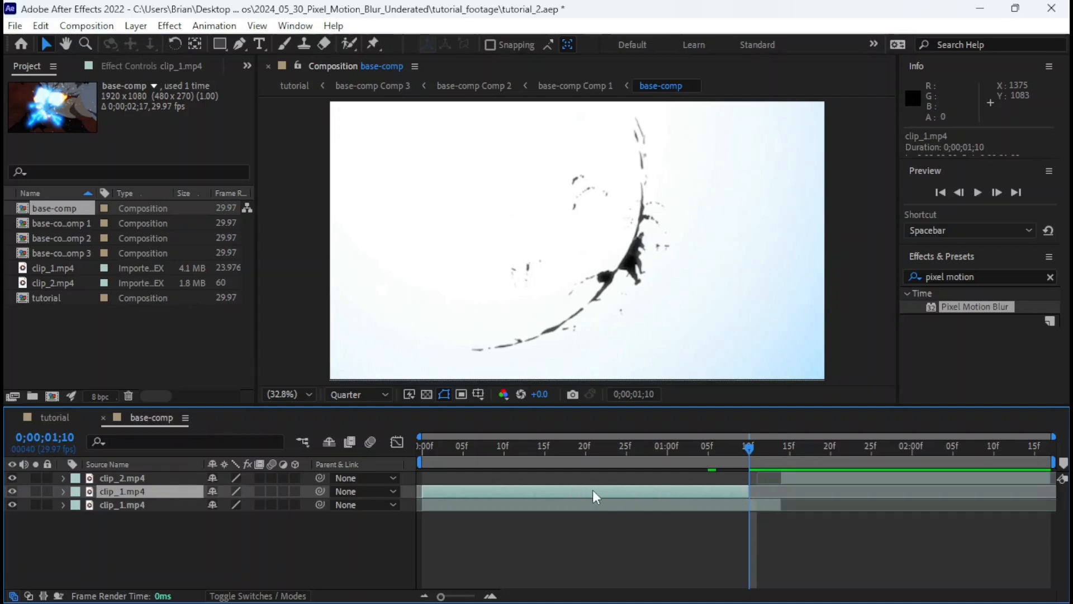
Move the trimmed clip_1.mp4 duplicate from base-comp into the tutorial composition, above the base-comp Comp 3 layer.
key("ctrl+c")
left_click(53, 417)
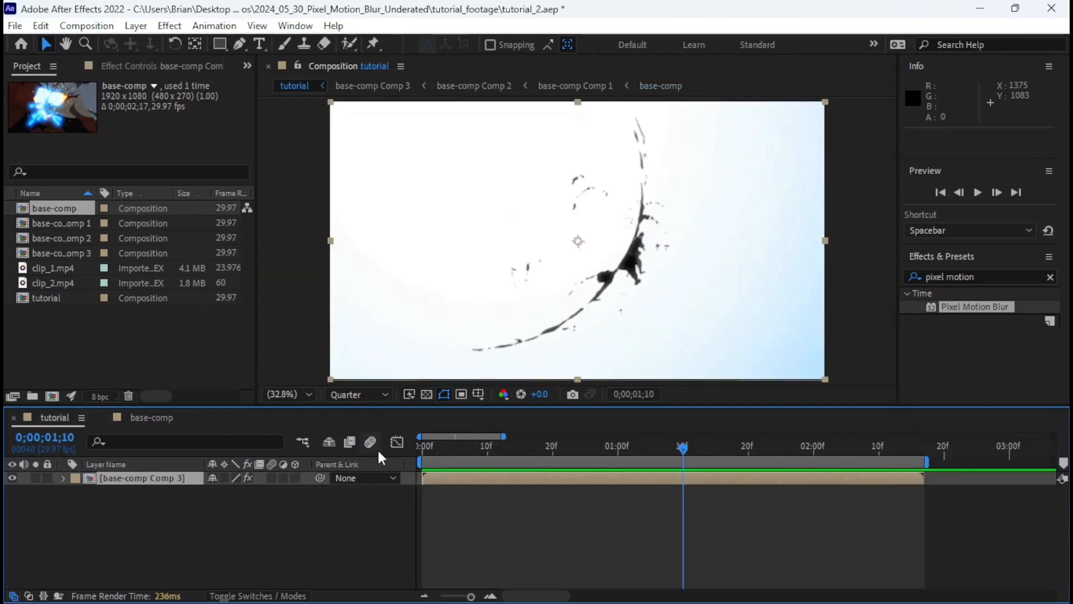
left_click(338, 512)
key("ctrl+v")
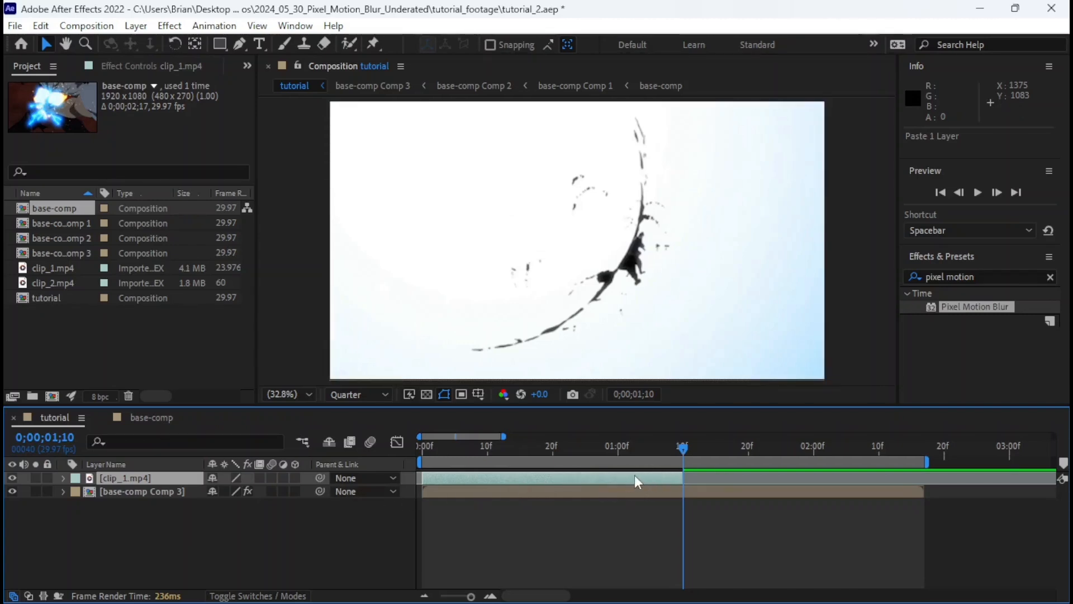
Review the raw first clip over the blurred layer, and park the playhead after the transition at 0;00;01;22.
left_click_drag(676, 449, 533, 464)
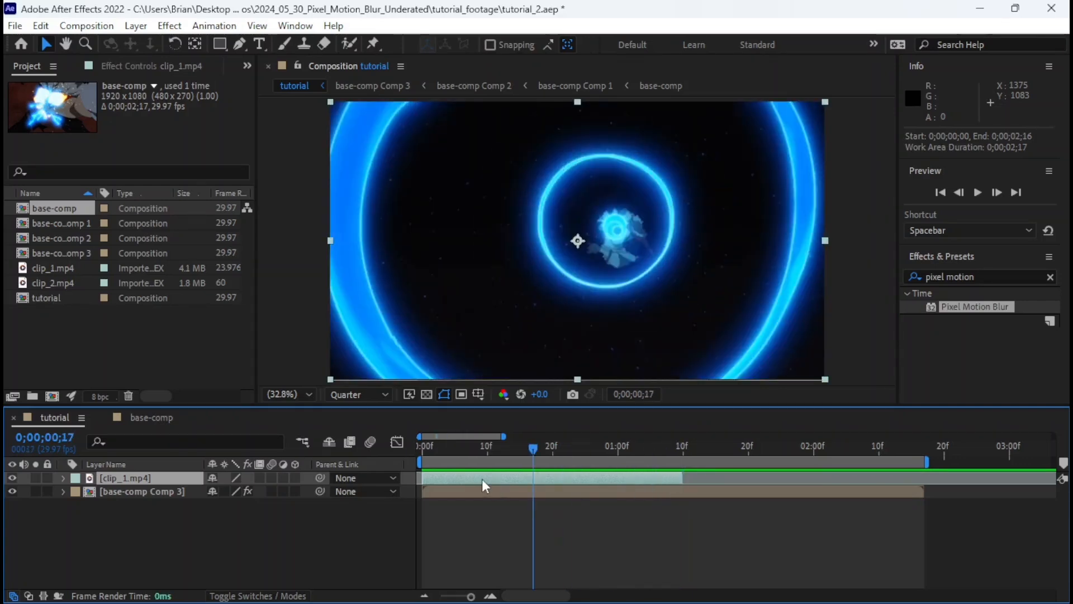
left_click(481, 490)
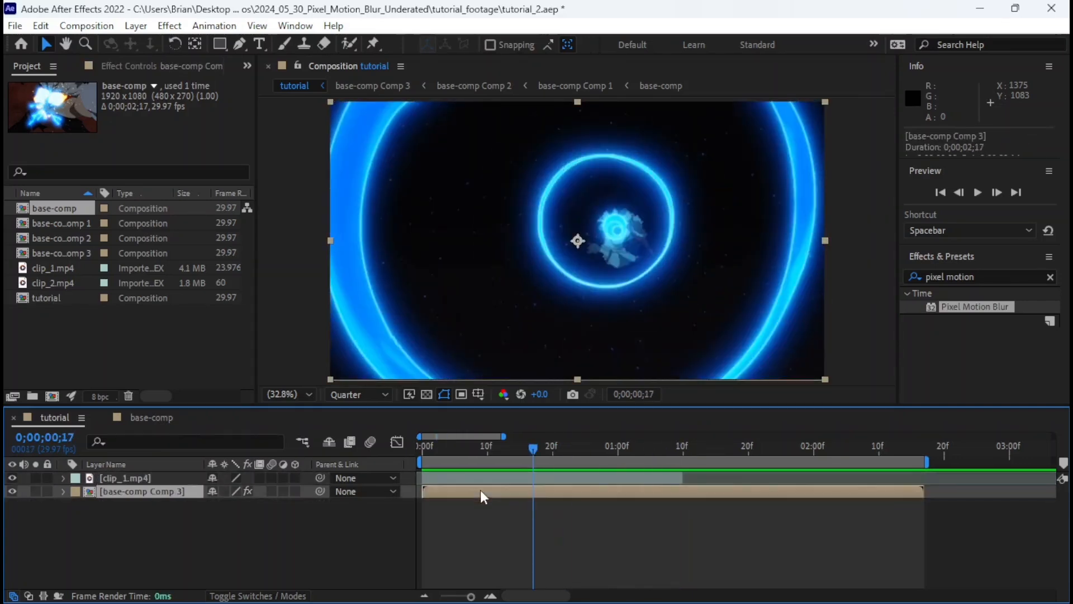
left_click_drag(480, 451, 683, 450)
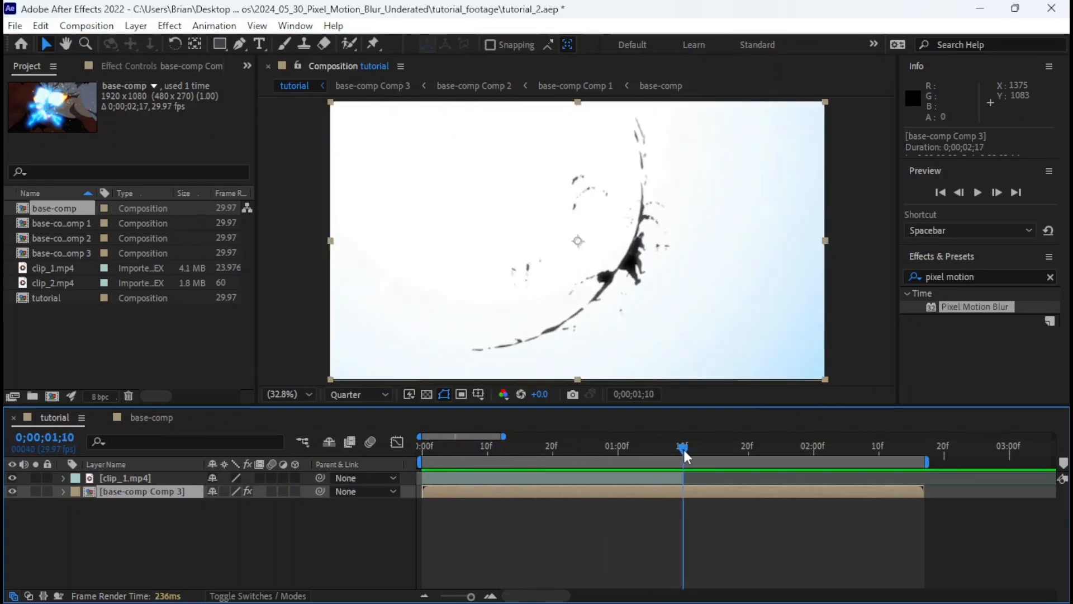
left_click_drag(686, 452, 753, 476)
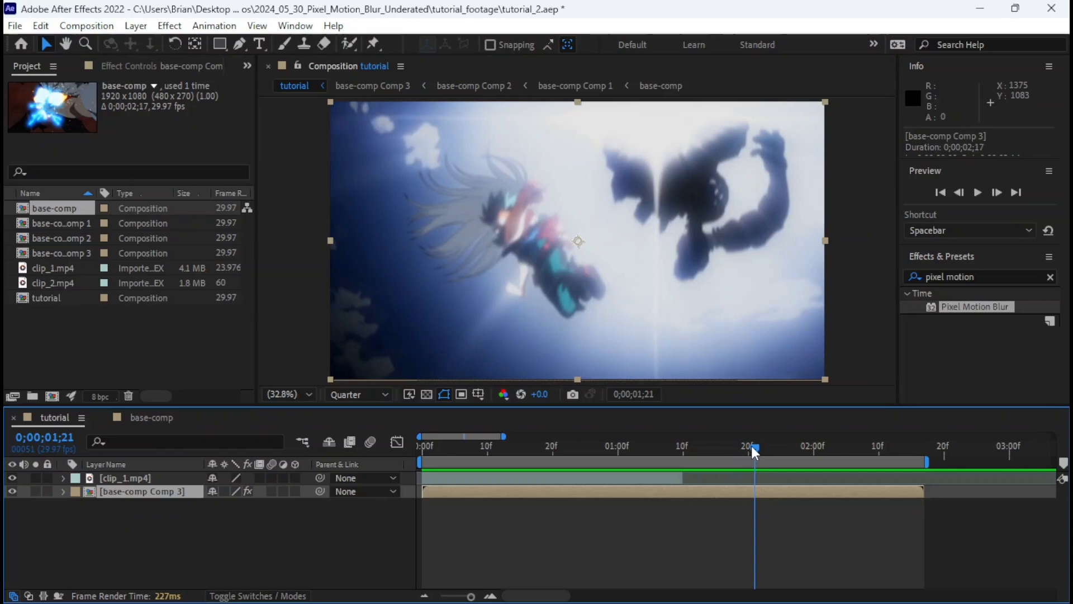
mouse_move(751, 445)
left_mouse_down()
mouse_move(909, 454)
mouse_move(684, 473)
mouse_move(763, 448)
left_mouse_up()
key("space")
key("space")
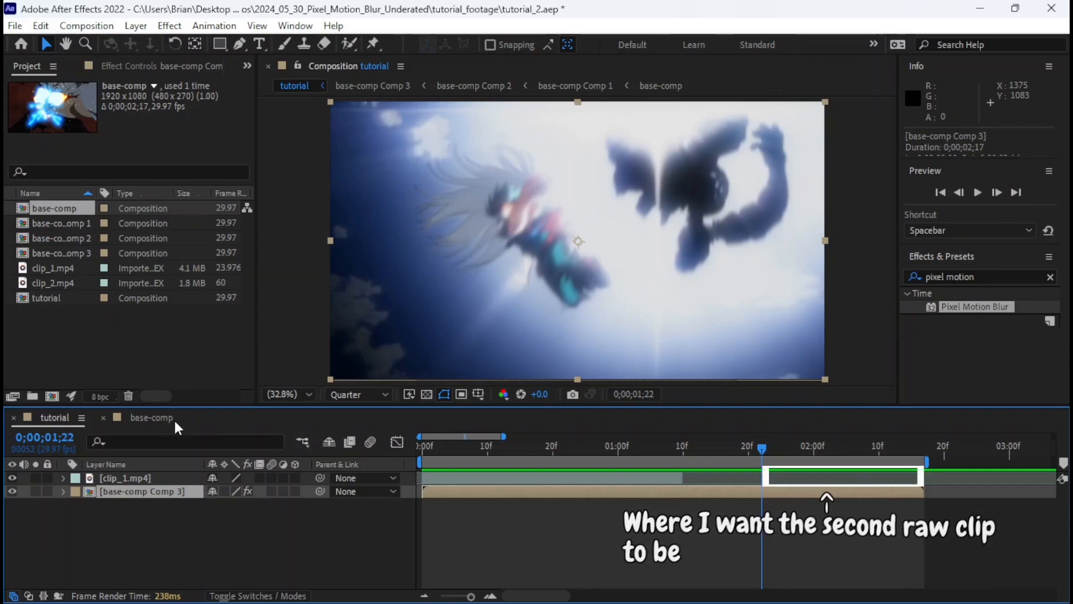
Duplicate clip_2.mp4 in base-comp, split the duplicate at 0;00;01;22 and delete its earlier part.
left_click(143, 420)
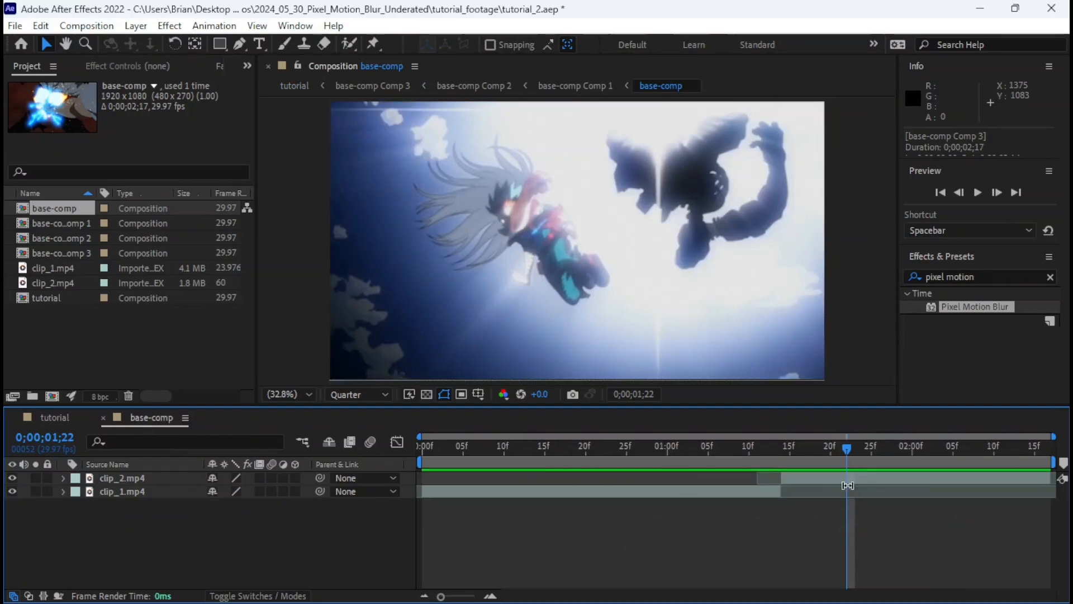
left_click(847, 480)
key("ctrl+d")
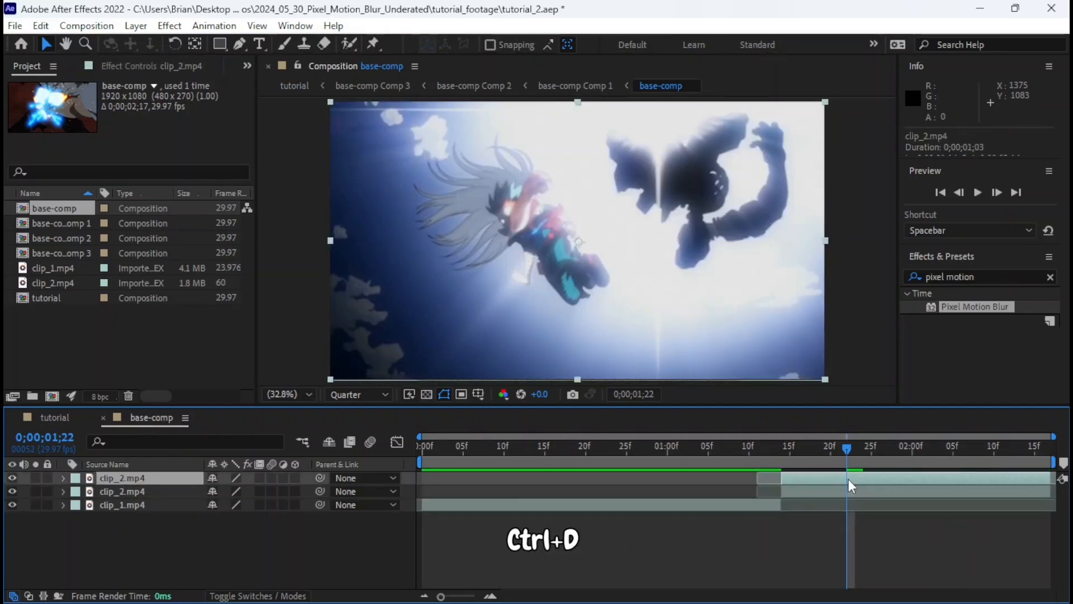
key("ctrl+shift+d")
left_click(837, 489)
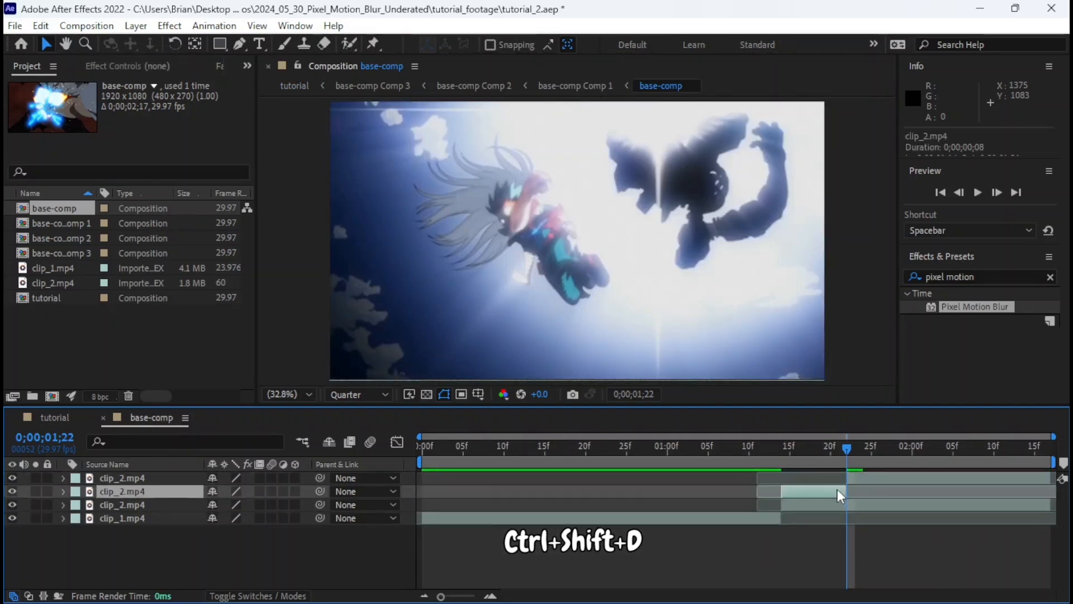
key("Delete")
Move the remaining clip_2.mp4 duplicate from base-comp into the tutorial composition as the topmost layer.
left_click(862, 475)
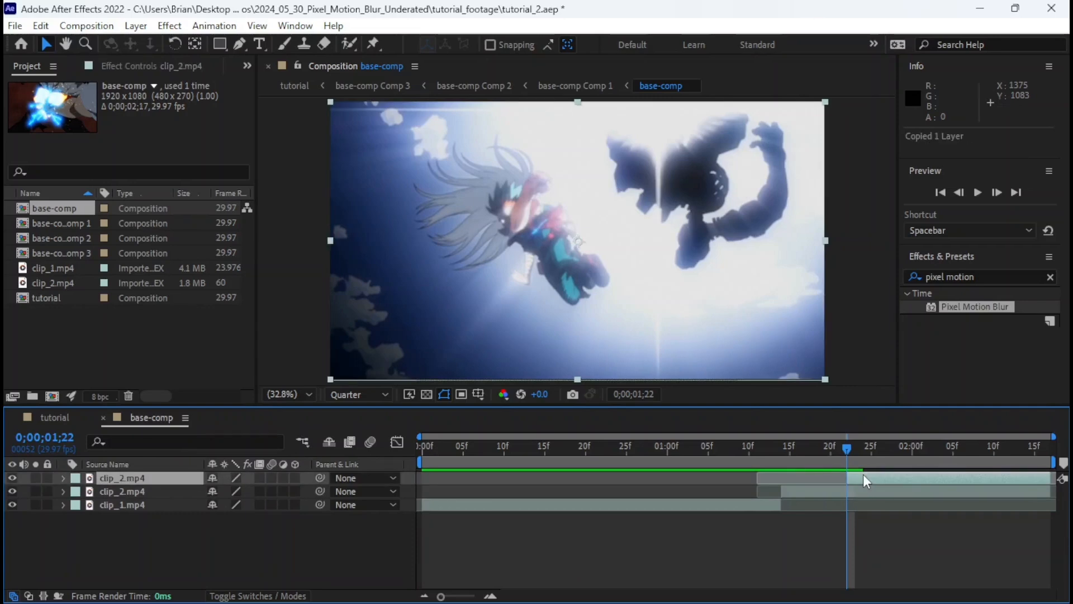
key("ctrl+x")
left_click(45, 420)
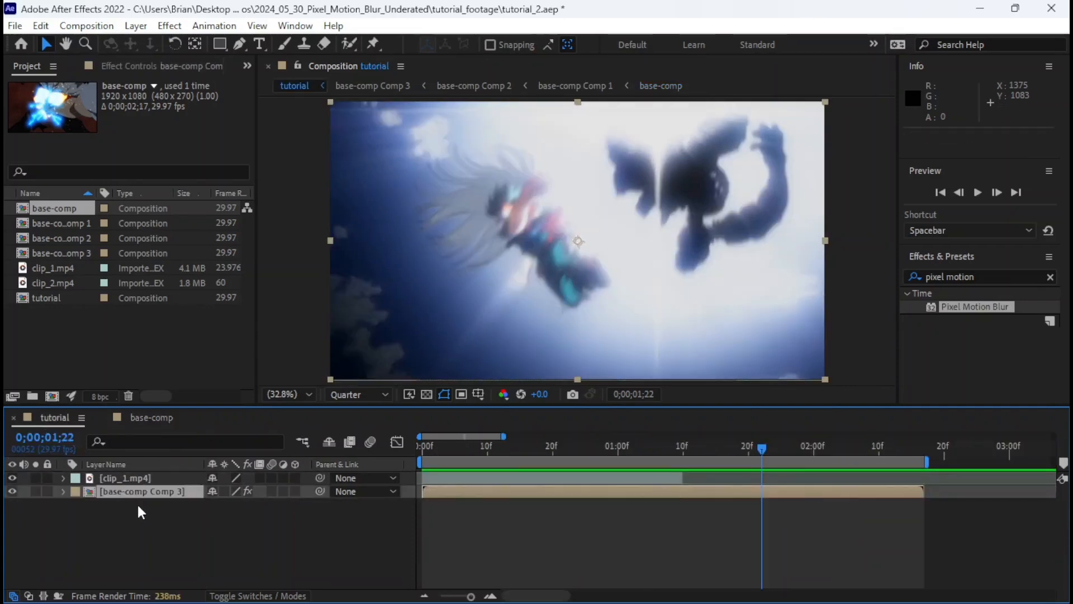
key("ctrl+v")
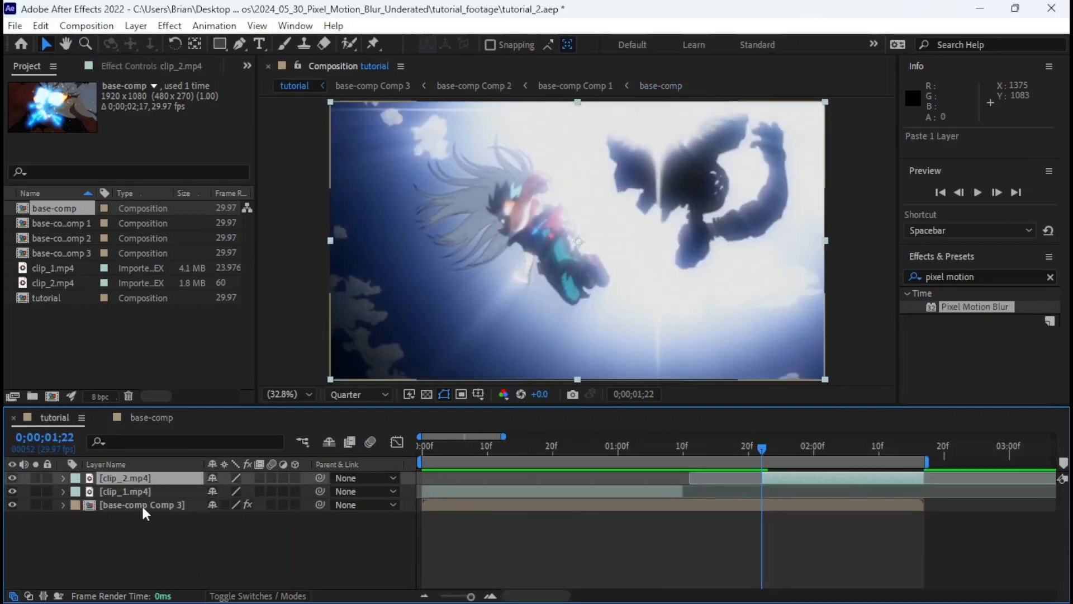
Play the tutorial composition from the start and scrub around the transition to check the blur between the raw clips.
left_click_drag(768, 451, 410, 449)
key("space")
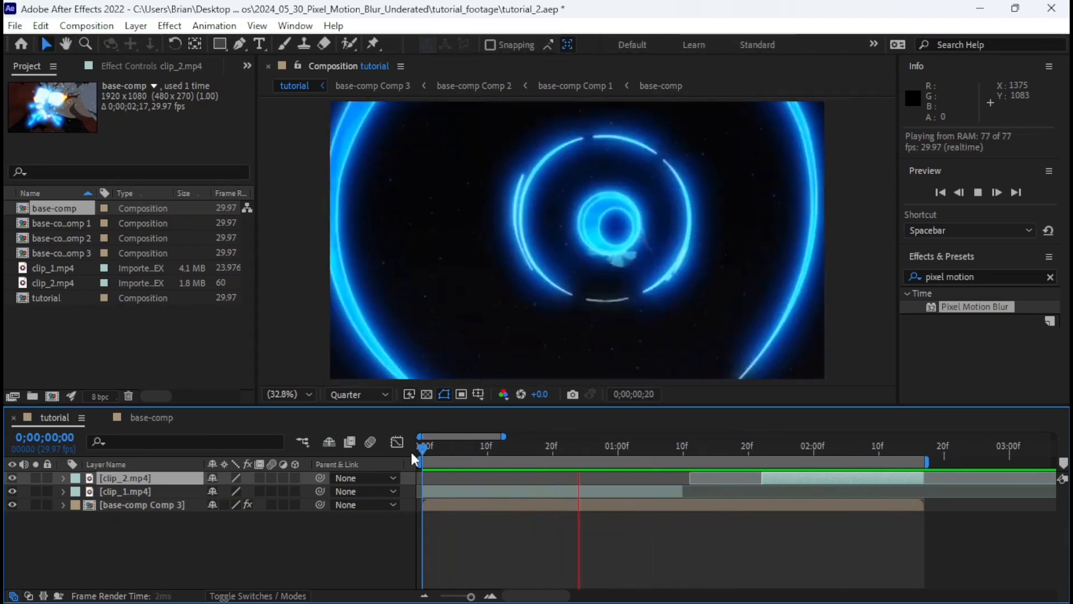
left_click(699, 447)
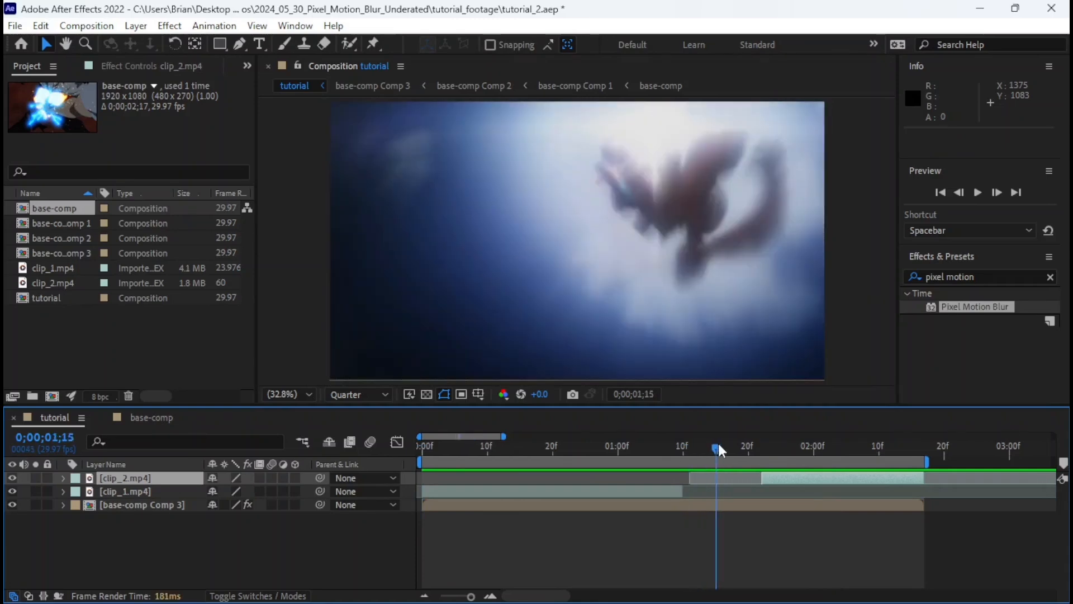
left_click_drag(701, 448, 403, 435)
key("space")
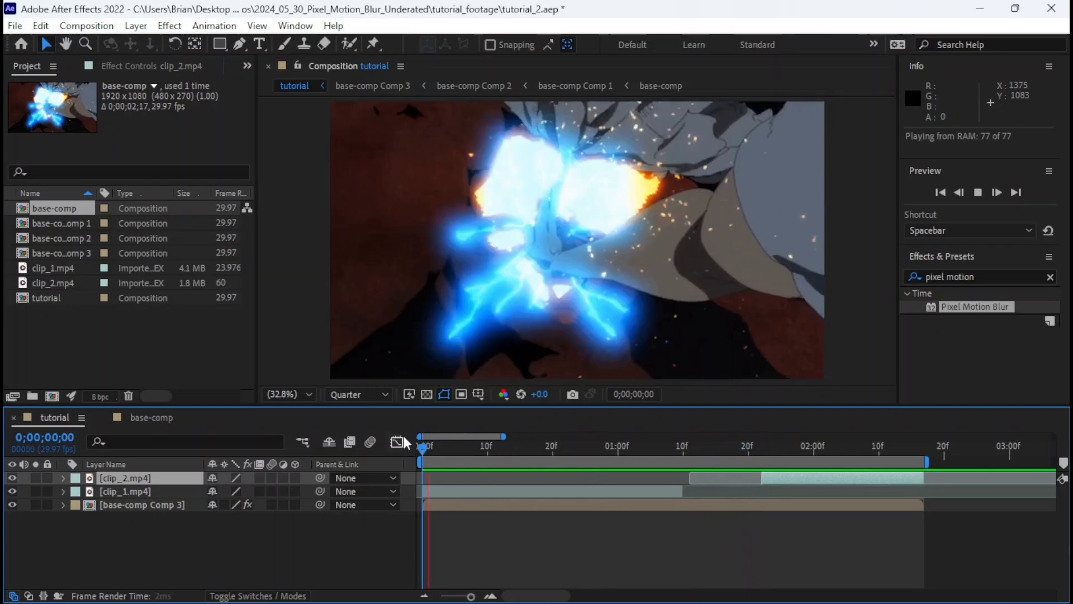
mouse_move(679, 452)
left_mouse_down()
mouse_move(719, 447)
mouse_move(696, 454)
left_mouse_up()
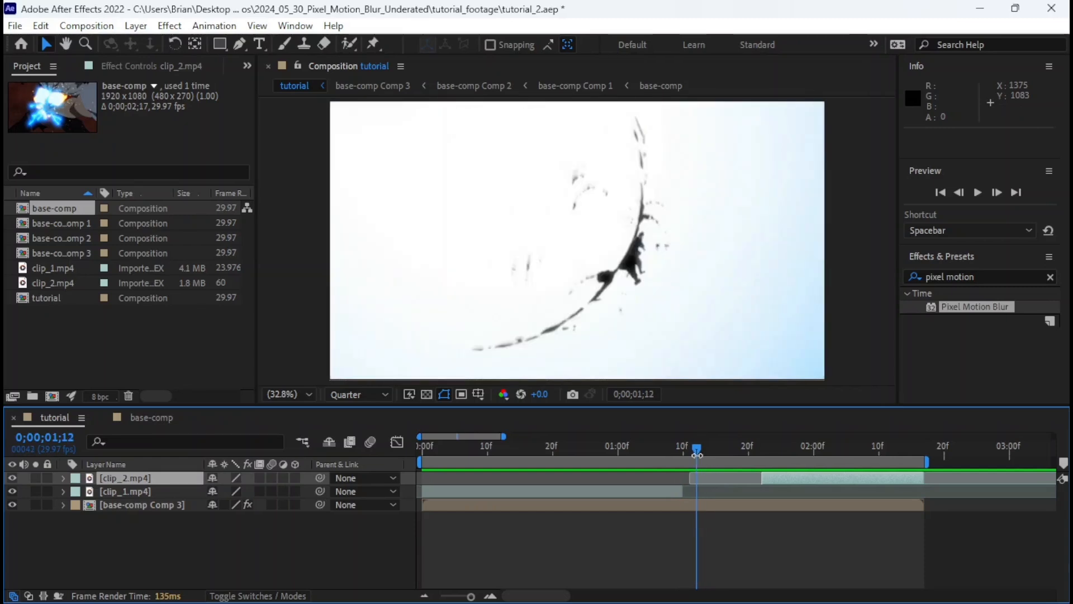
Open base-comp and inspect the cut between the clips at 0;00;01;14 and earlier frames of clip_1.mp4.
left_click(157, 419)
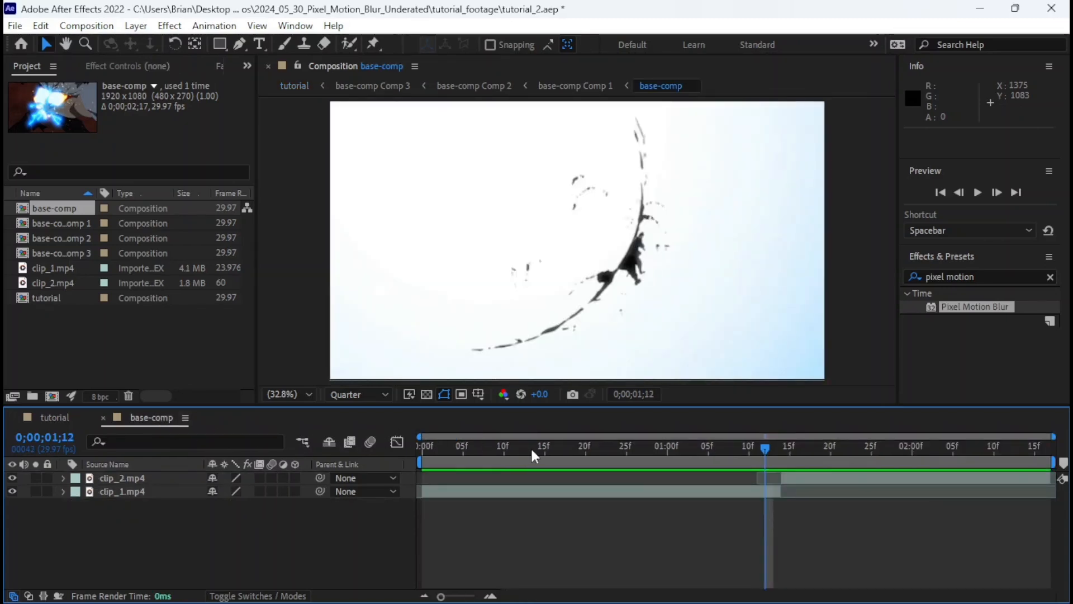
left_click(531, 449)
left_click(780, 448)
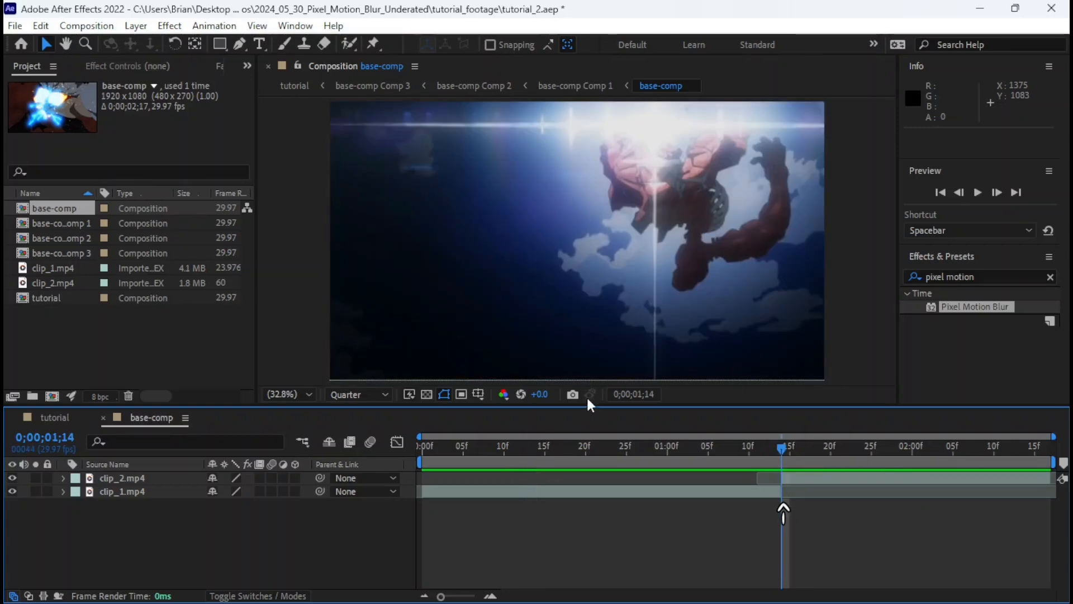
left_click(548, 450)
left_click(630, 451)
left_click_drag(632, 448, 644, 447)
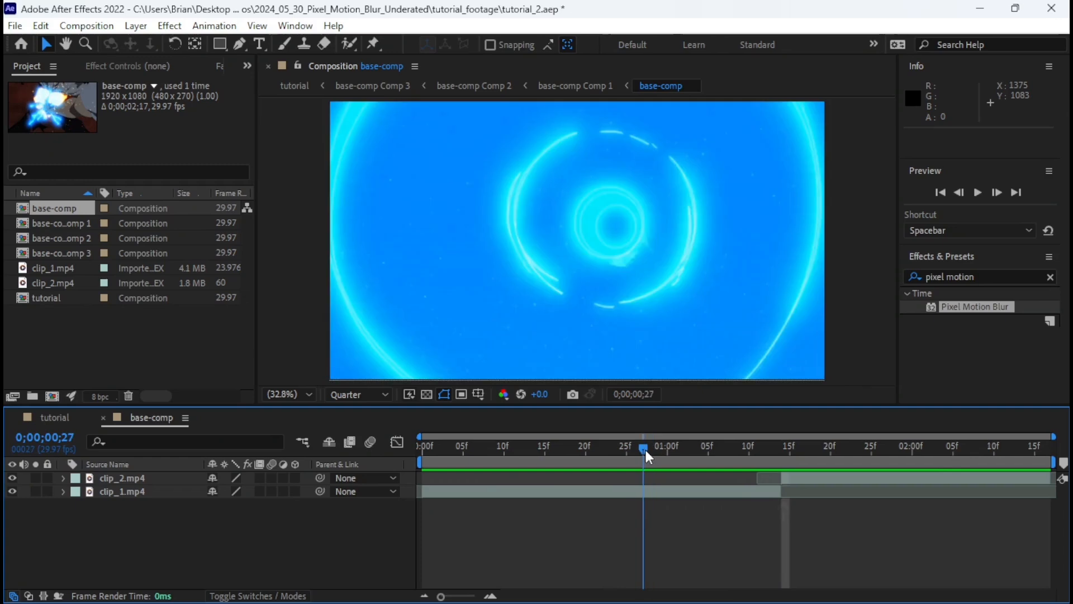
Split clip_1.mp4 in base-comp at 0;00;00;27 and delete its later part.
left_click(656, 495)
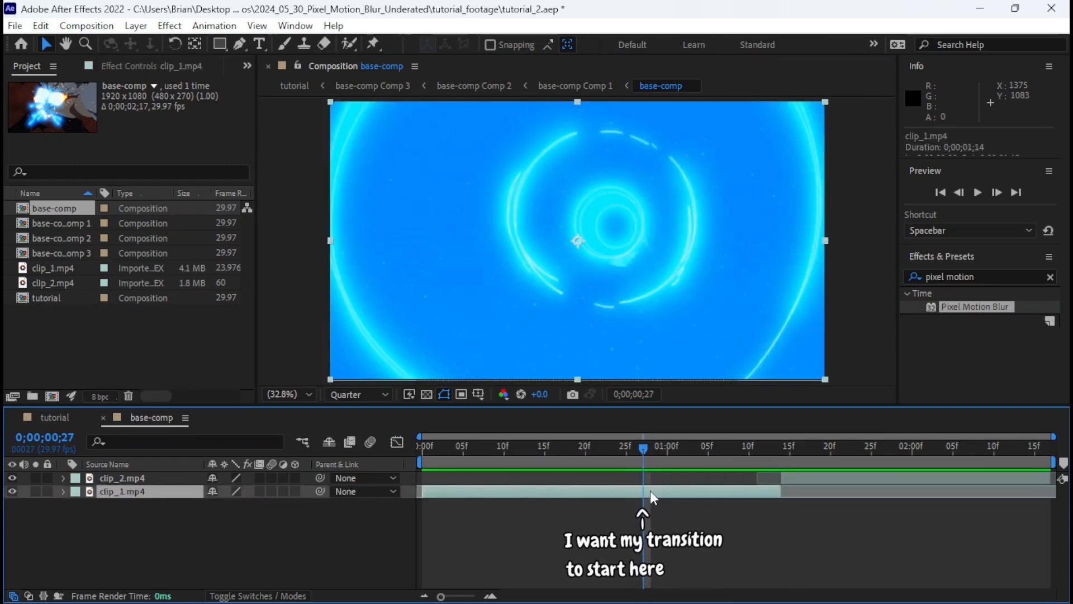
key("ctrl+shift+d")
key("Delete")
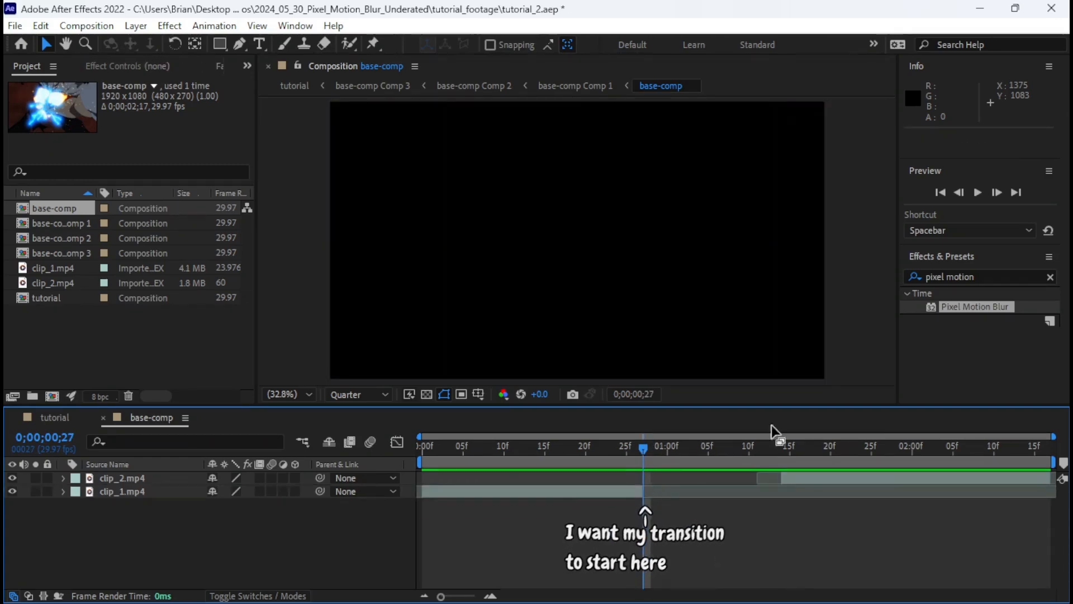
Move clip_2.mp4 earlier in base-comp so it starts at 0;00;00;27, and save the project.
left_click(782, 448)
left_click_drag(795, 474, 659, 484)
left_click(643, 445)
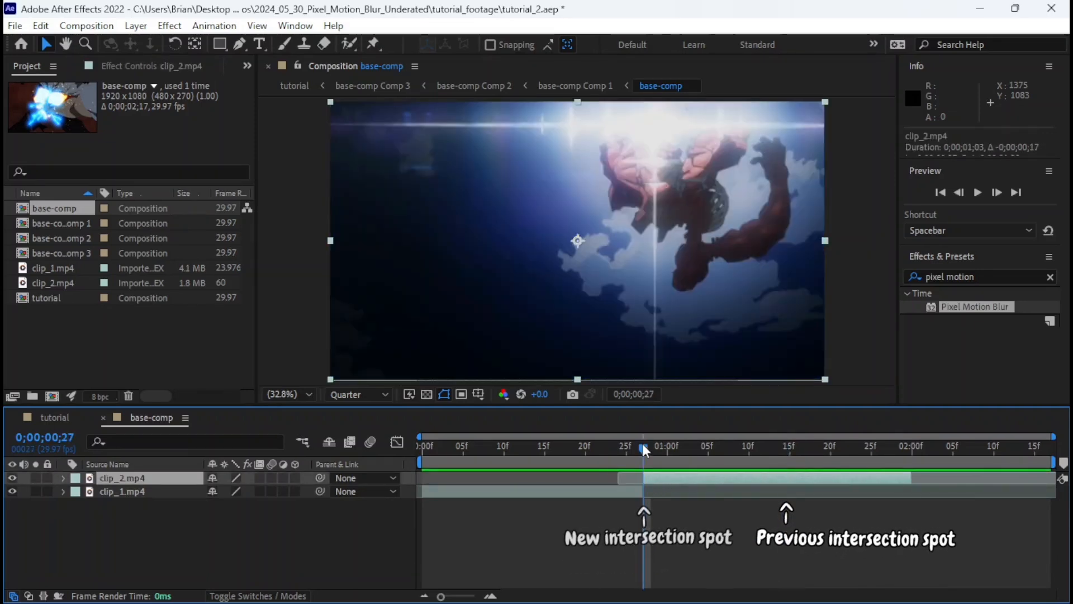
key("ctrl+s")
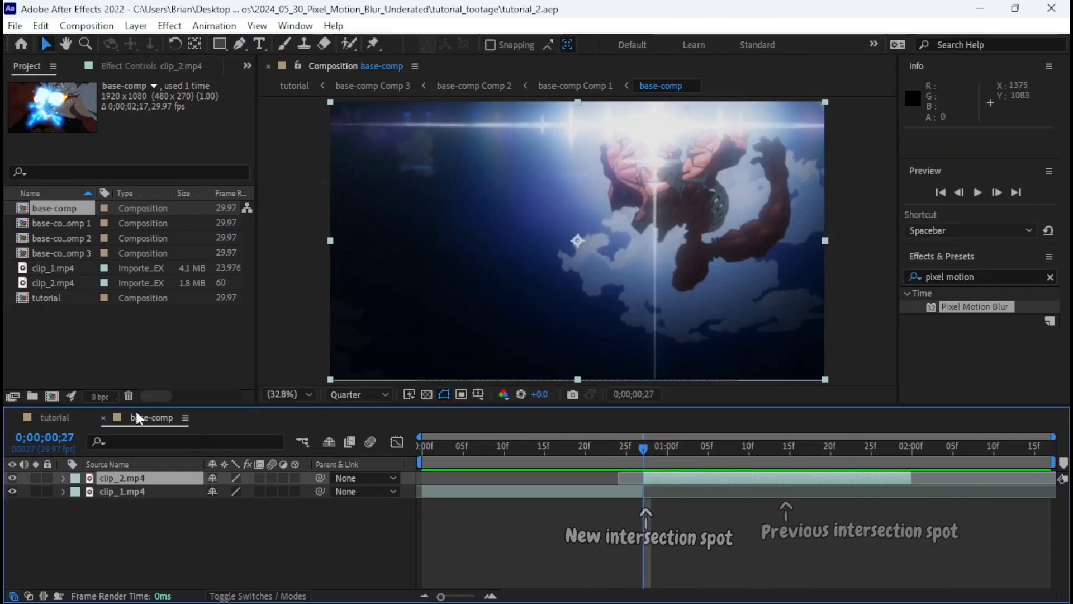
Hide the raw clip_1.mp4 and clip_2.mp4 layers in the tutorial composition.
left_click(70, 417)
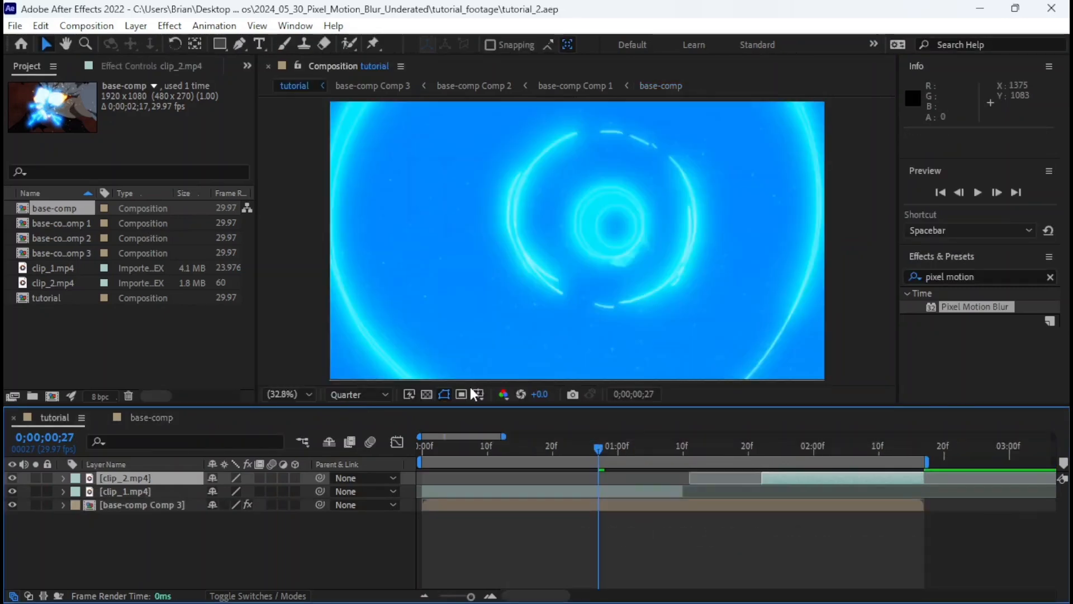
left_click(626, 491)
left_click(790, 479, "shift")
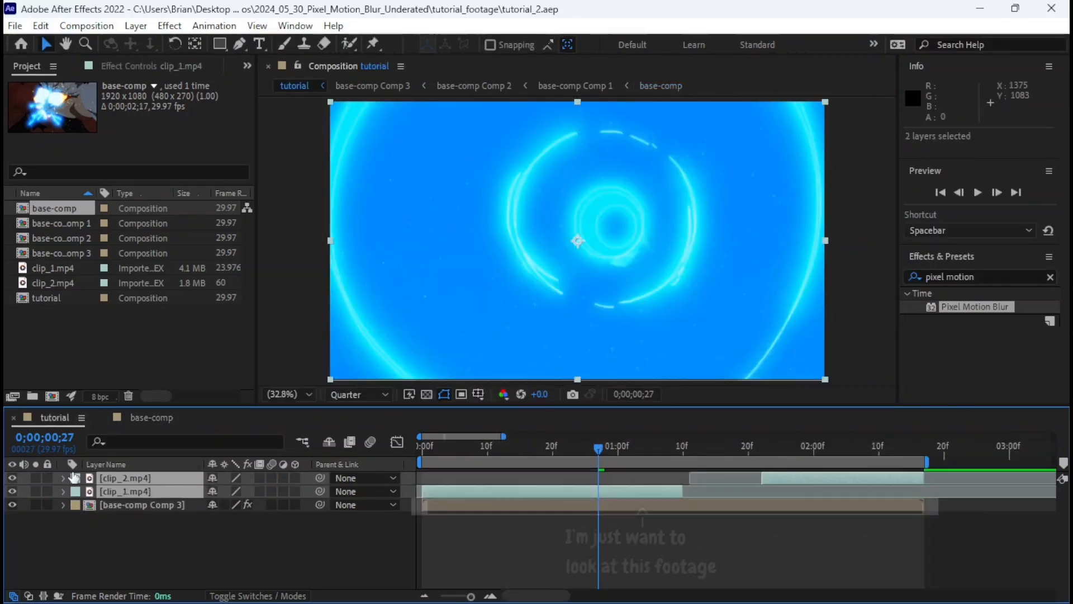
left_click_drag(12, 477, 12, 491)
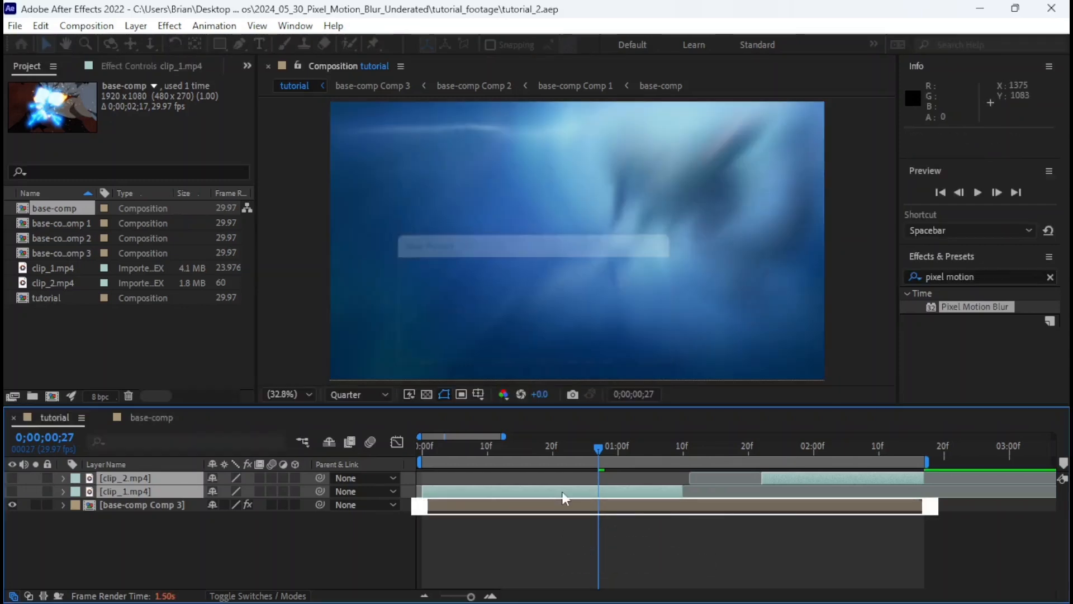
Scrub the blurred base-comp Comp 3 layer past 0;00;00;27 and look inside the pre-comp before returning to the tutorial composition.
left_click_drag(602, 448, 612, 451)
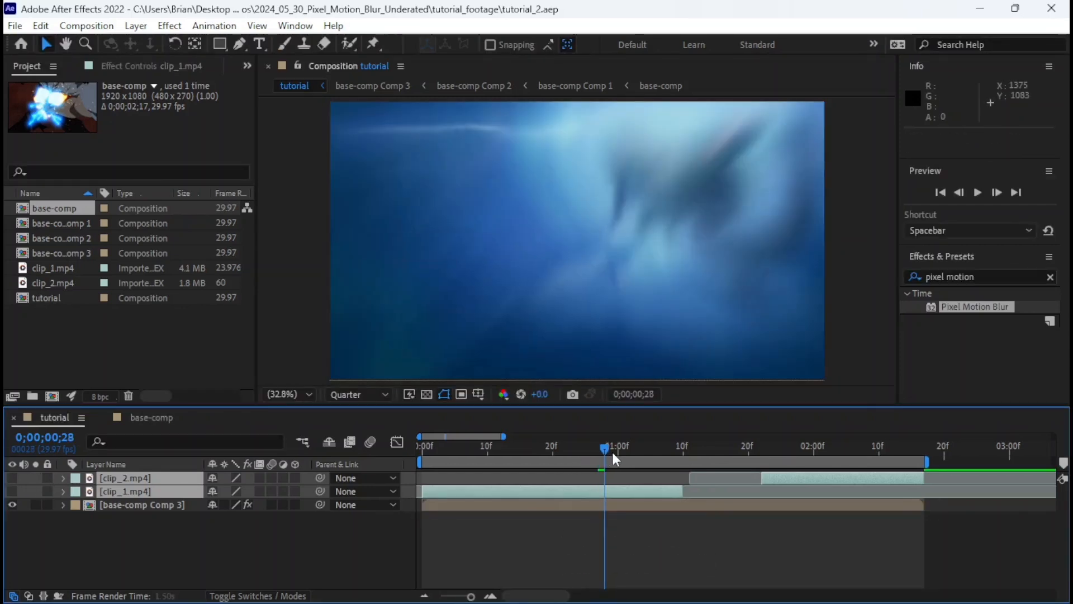
left_click(795, 506)
left_click_drag(619, 447, 641, 451)
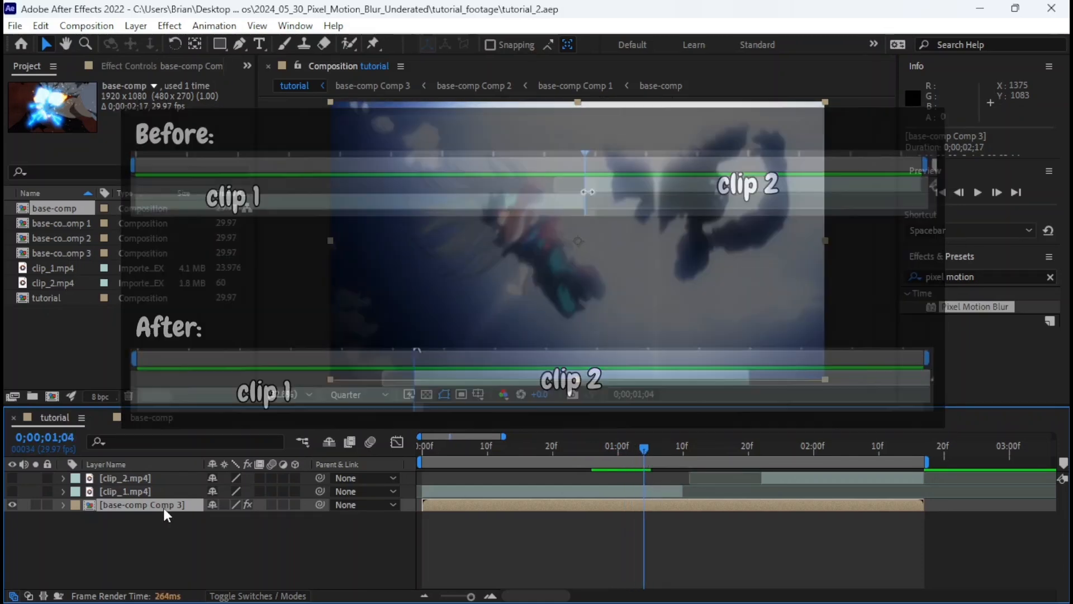
double_click(163, 505)
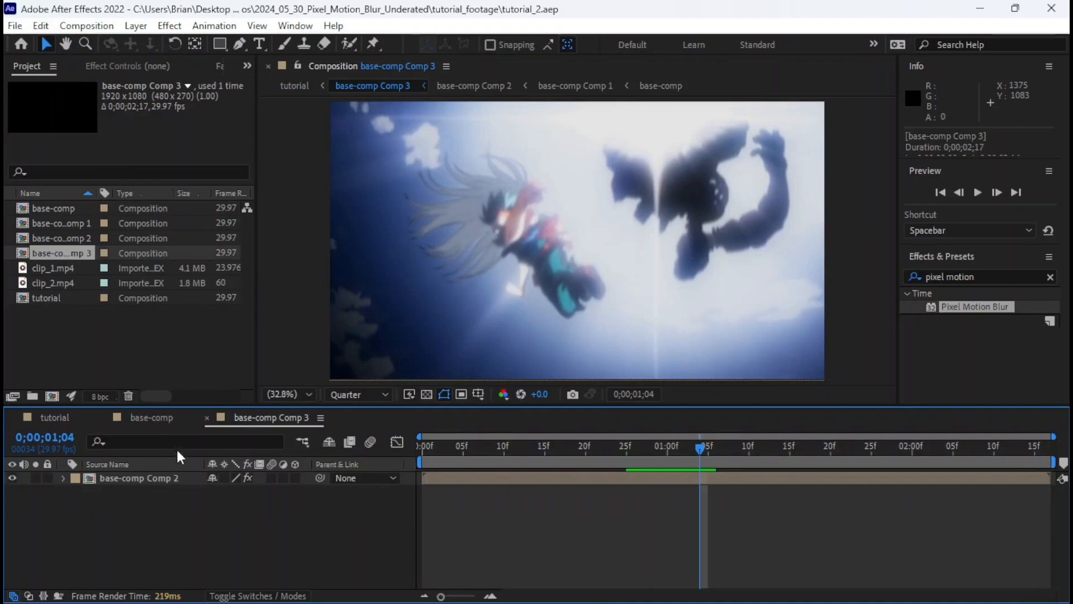
left_click(205, 418)
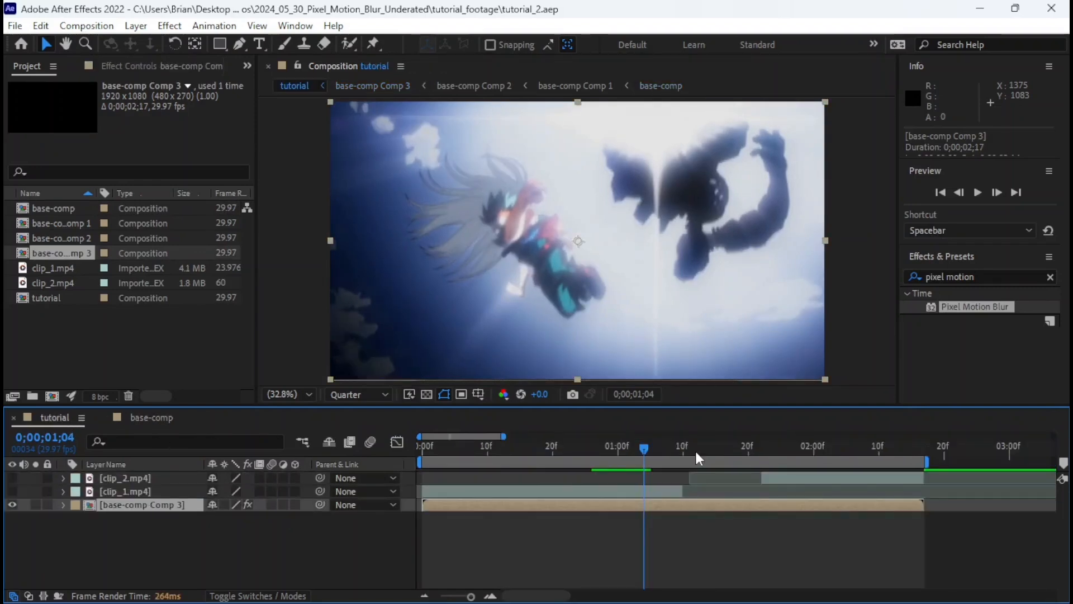
Play the tutorial composition several times and scrub to 0;00;01;27 to check the new transition and ending point.
key("space")
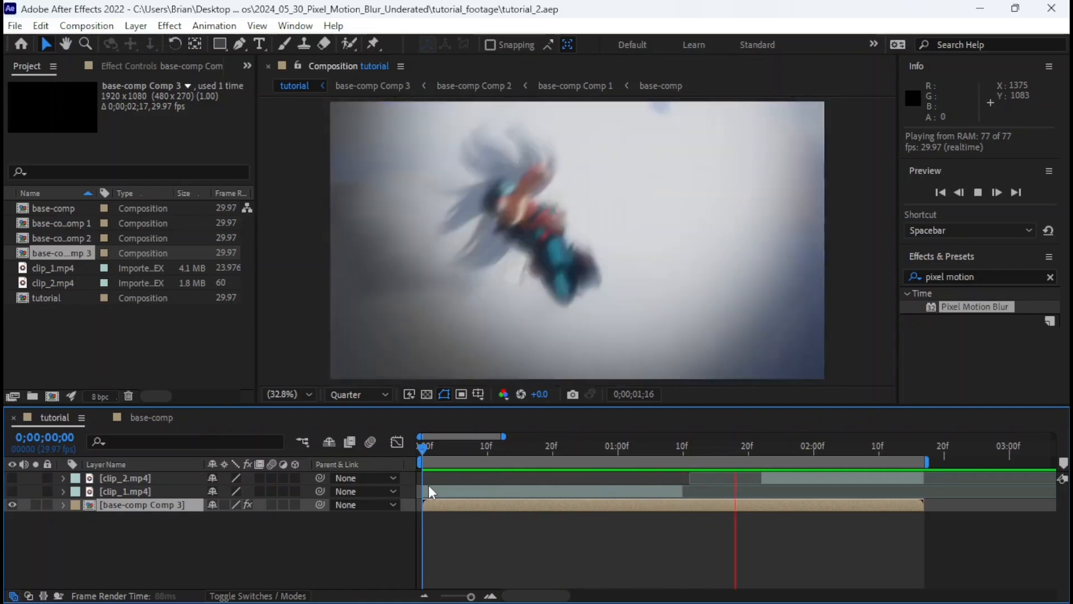
key("space")
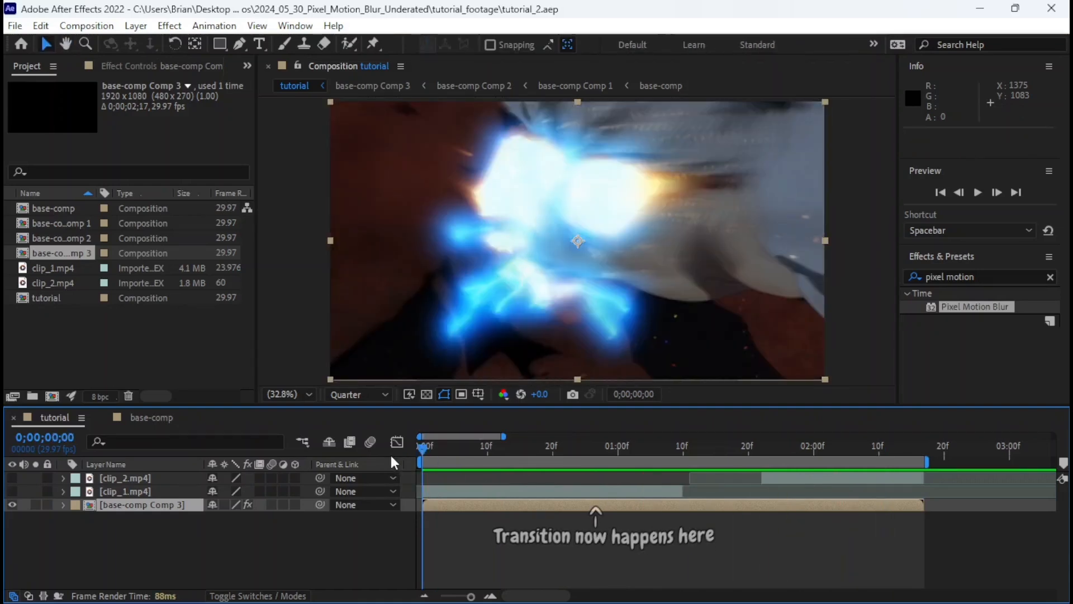
key("space")
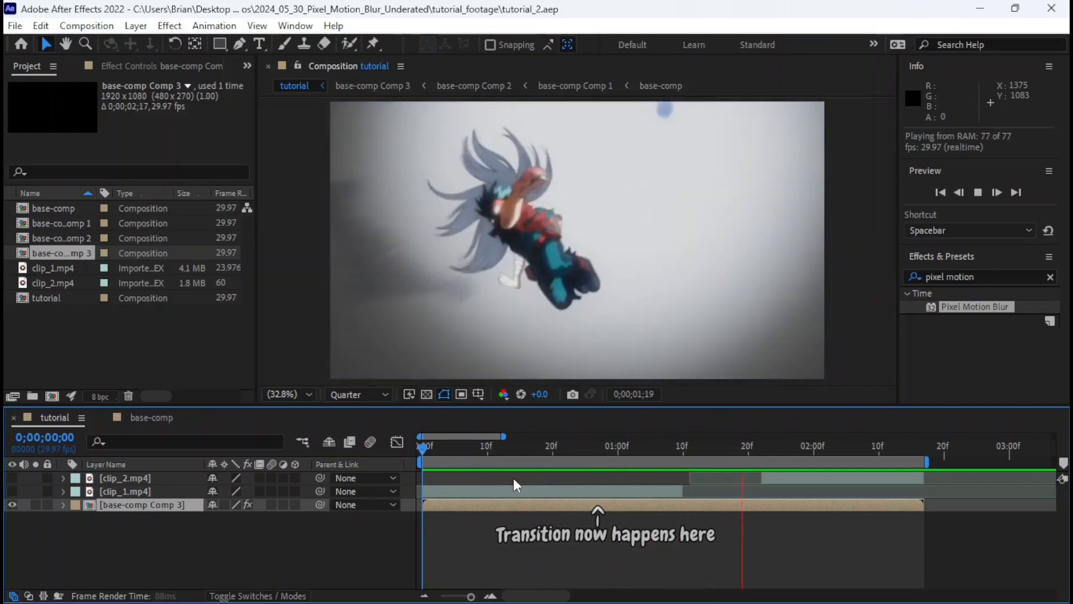
key("space")
left_click_drag(807, 447, 781, 456)
key("space")
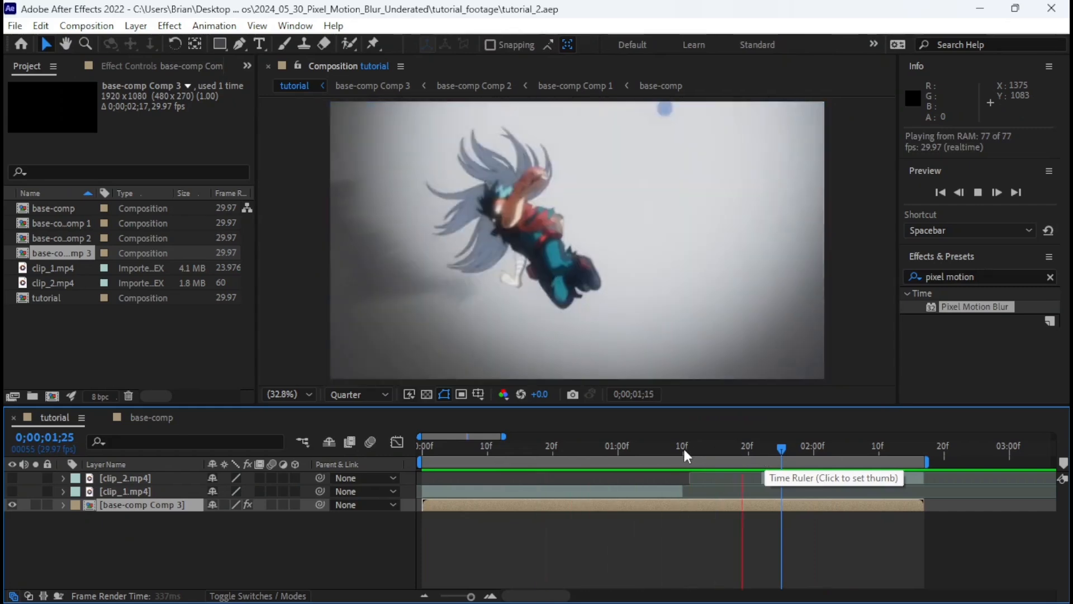
left_click_drag(635, 450, 797, 482)
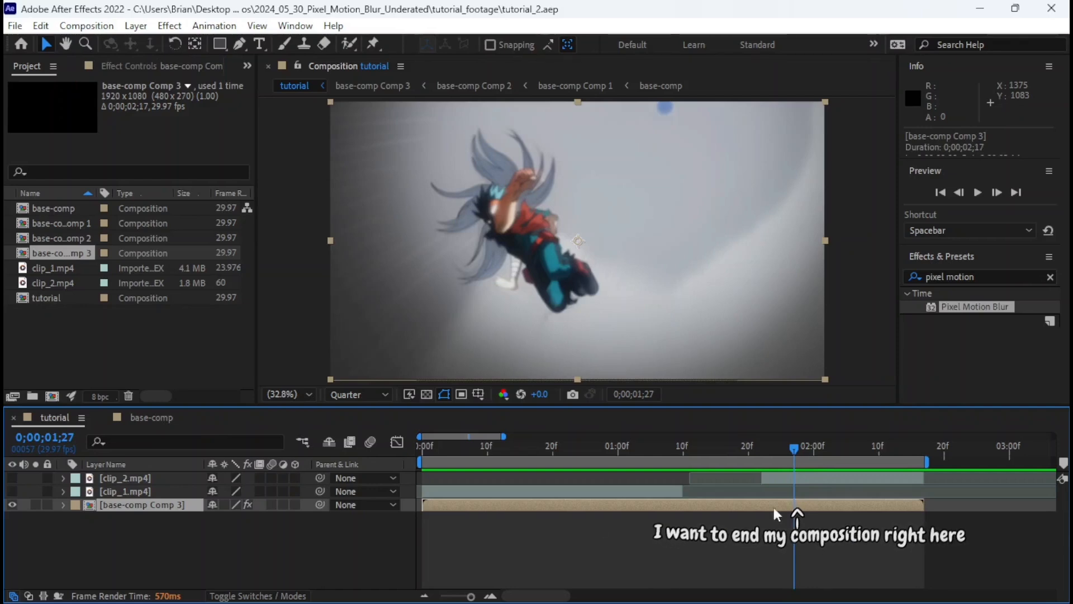
Set the duration of base-comp Comp 3 to 0;00;01;27 in its composition settings.
double_click(571, 505)
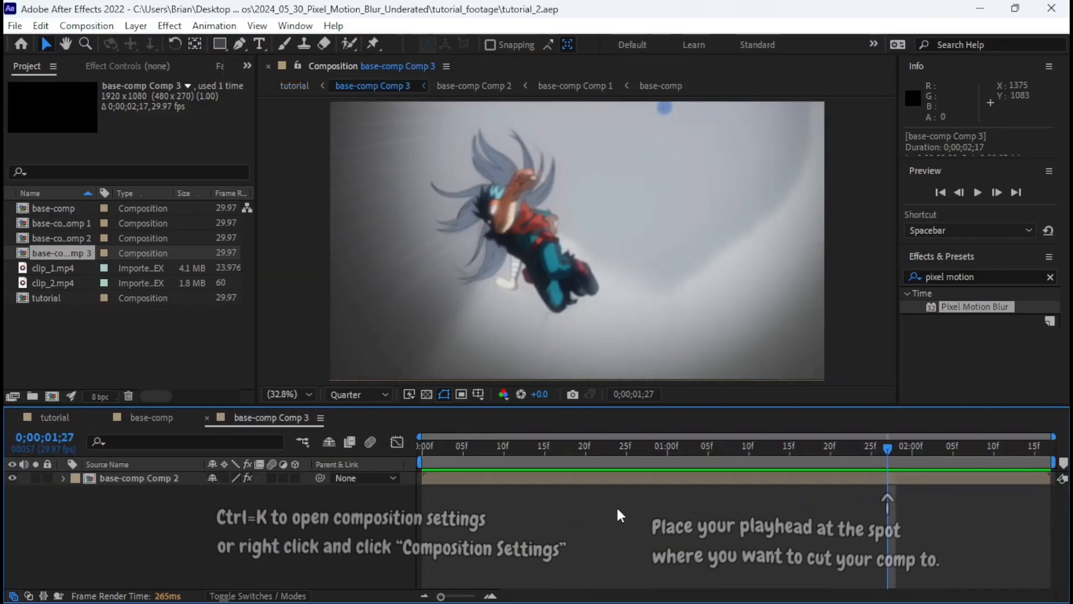
key("ctrl+k")
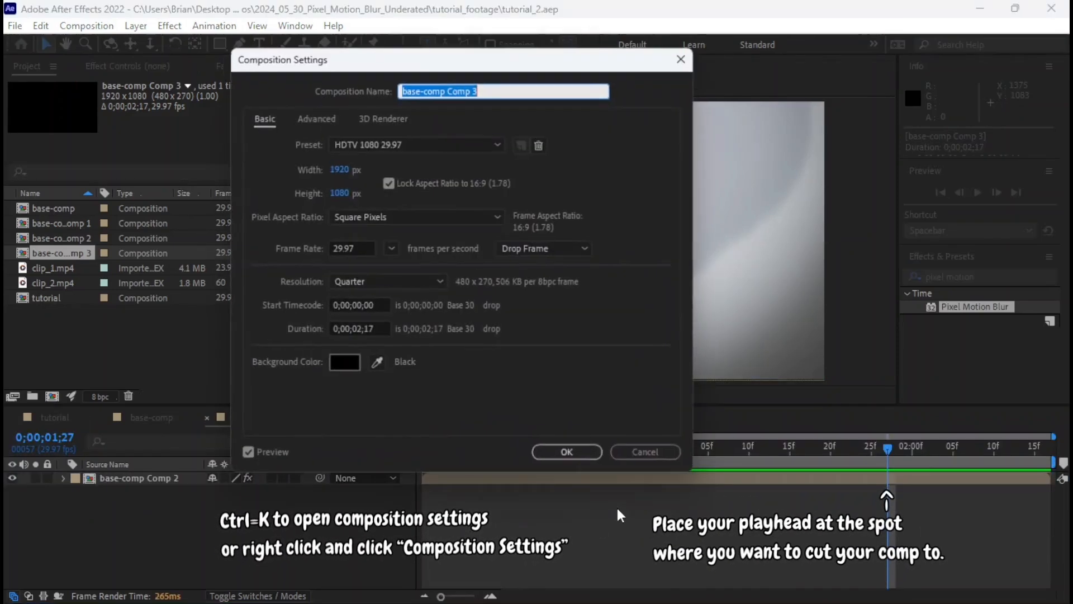
left_click(360, 329)
key("Delete")
type("1")
left_click(381, 328)
key("BackSpace")
key("BackSpace")
type("27")
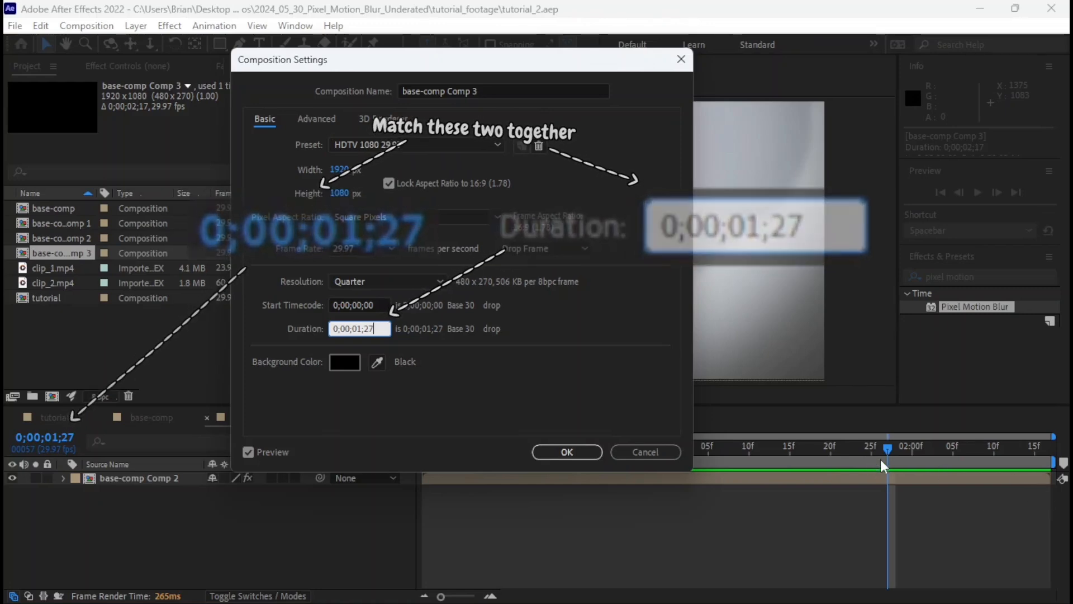
left_click(592, 456)
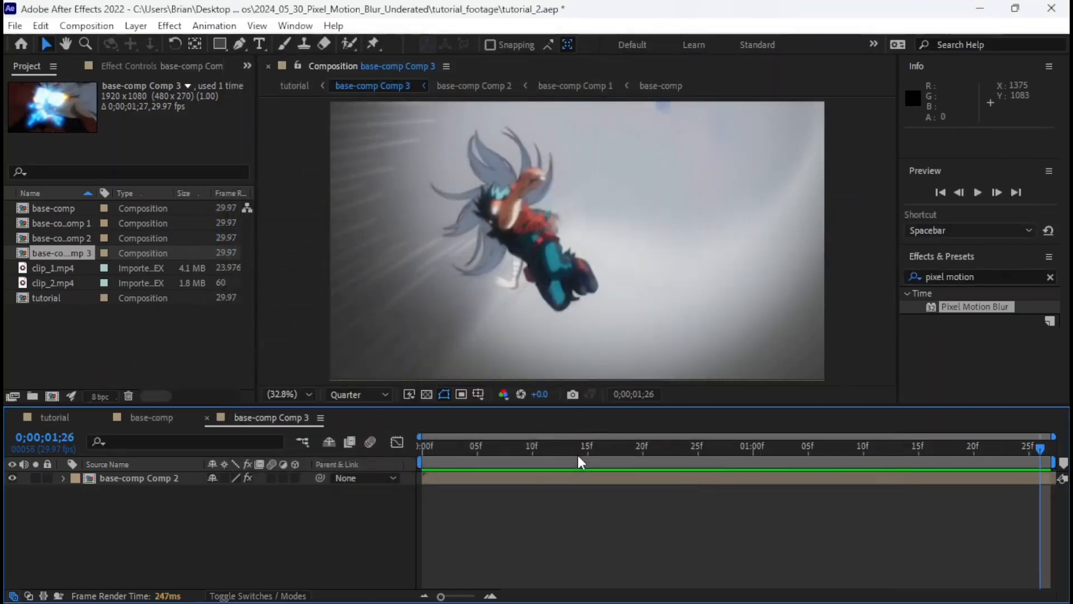
Scrub through the shortened tutorial composition to find where the raw clip_1.mp4 overlay should end before the transition.
left_click(47, 418)
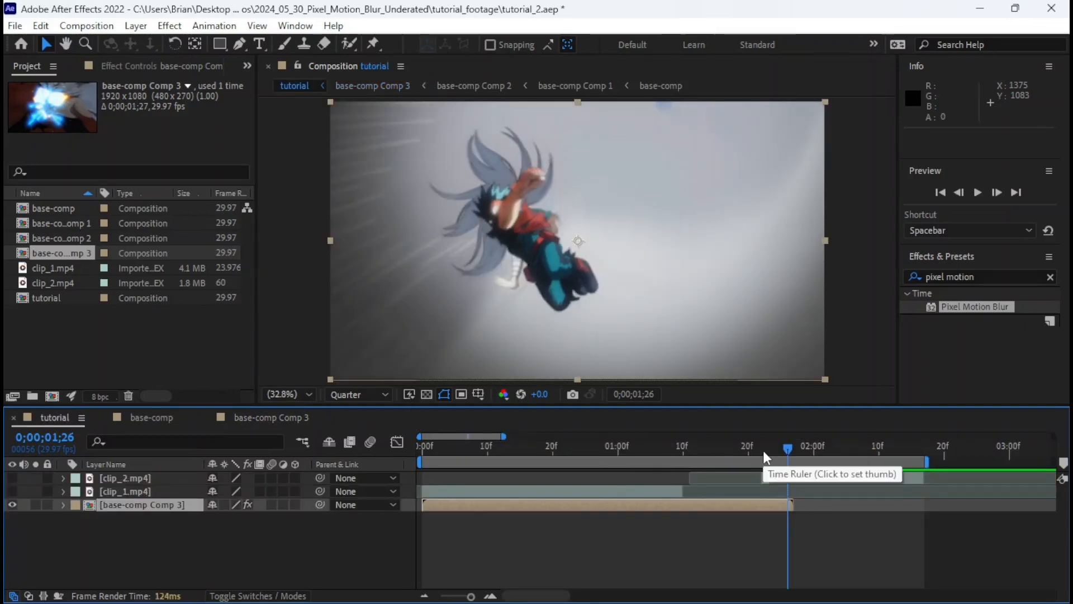
mouse_move(452, 448)
left_mouse_down()
mouse_move(416, 451)
mouse_move(471, 455)
mouse_move(443, 459)
left_mouse_up()
left_click_drag(507, 469, 722, 462)
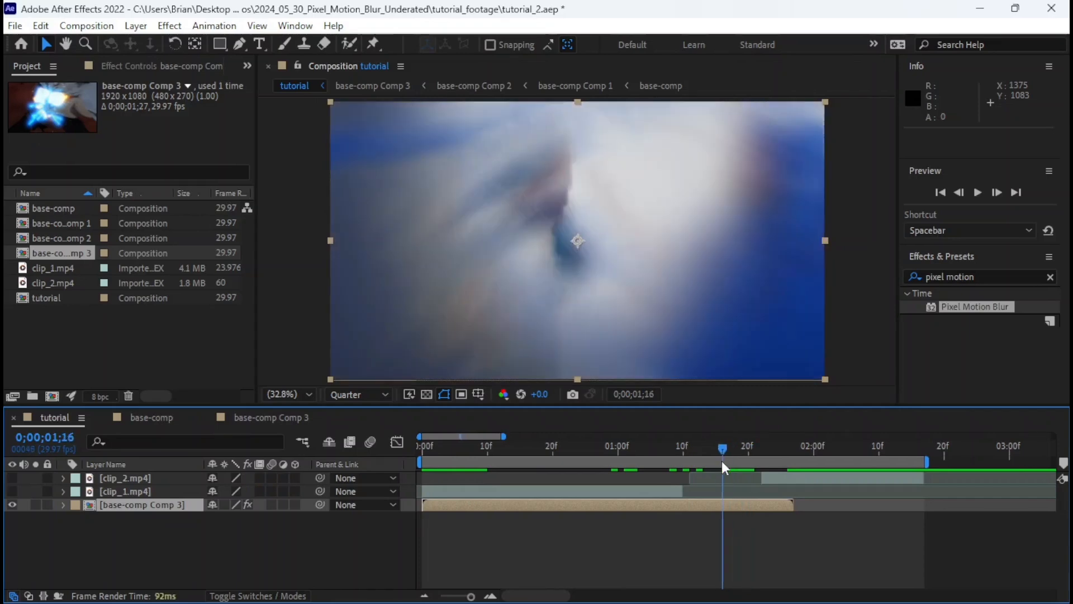
left_click_drag(658, 442, 424, 464)
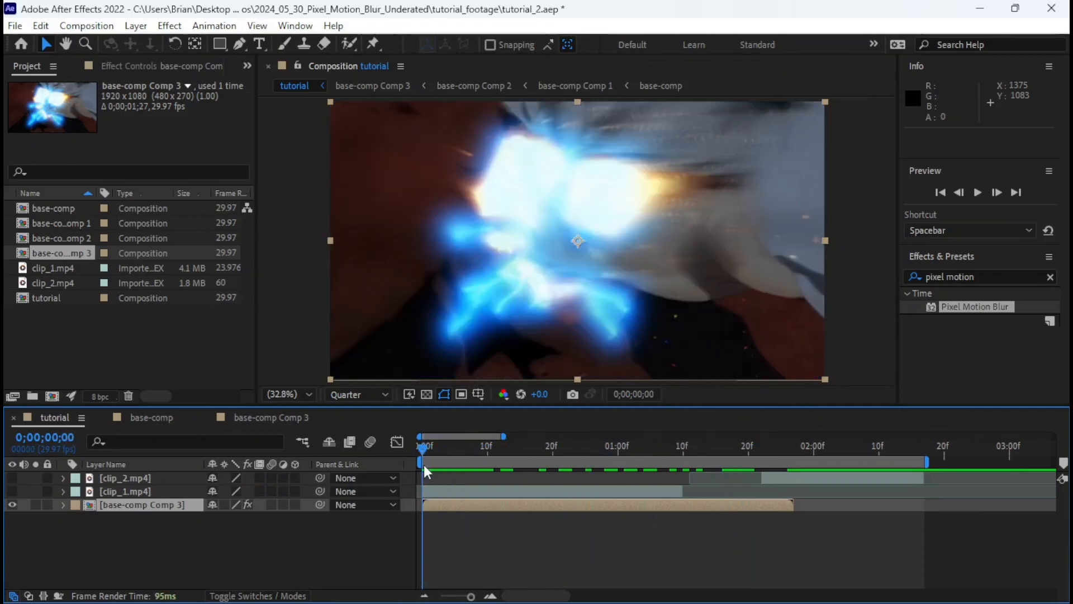
left_click(439, 491)
left_click(447, 501)
left_click(441, 495)
left_click(455, 511)
mouse_move(450, 444)
left_mouse_down()
mouse_move(501, 451)
mouse_move(431, 445)
left_mouse_up()
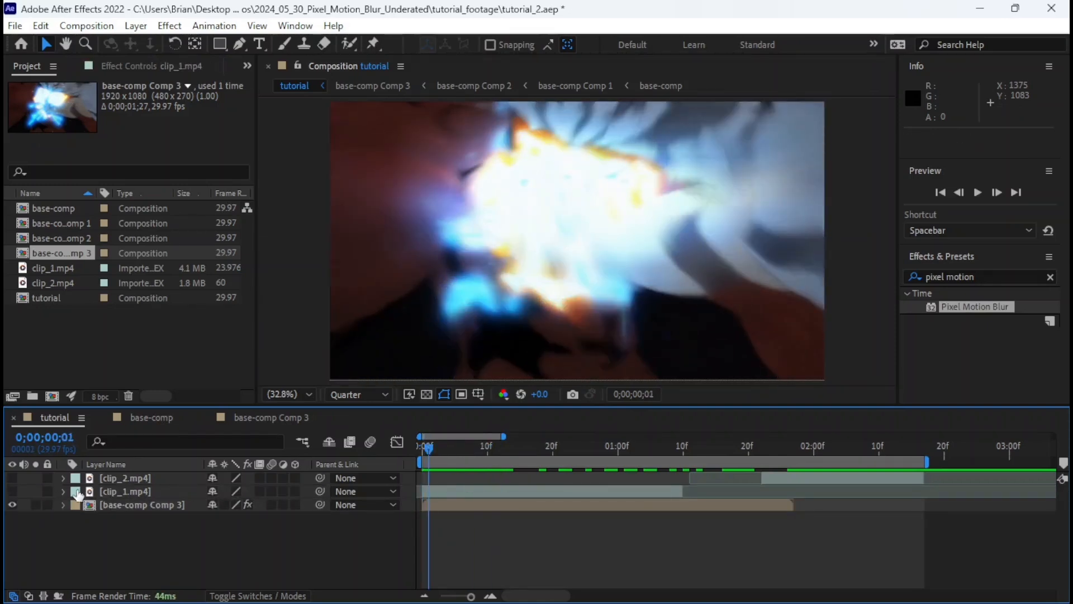
left_click_drag(512, 444, 571, 458)
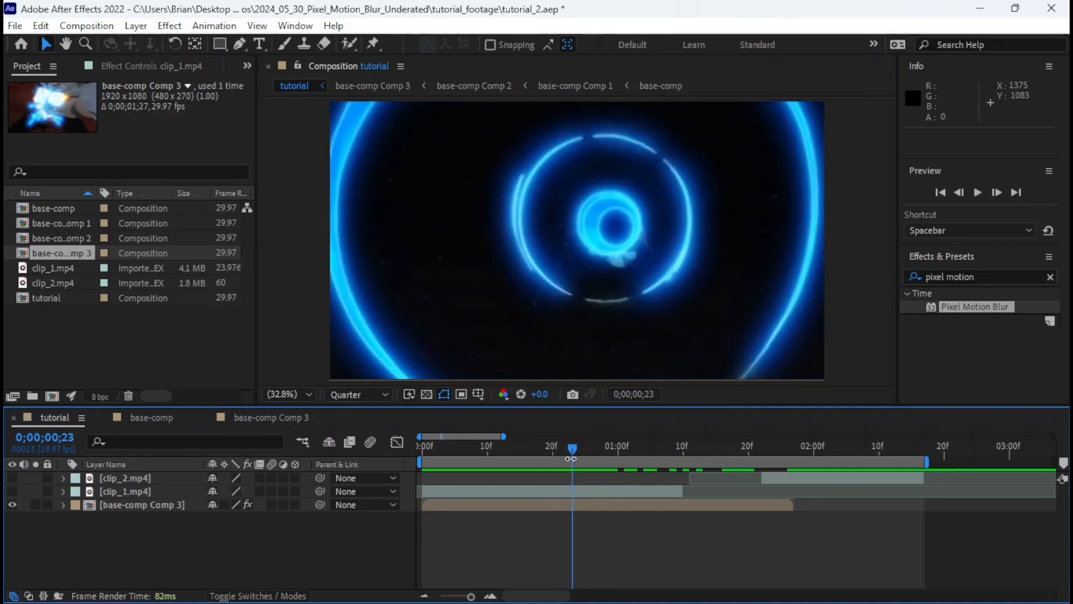
Make the clip_1.mp4 layer visible in the tutorial composition and trim its end to 0;00;00;23.
left_click(579, 490)
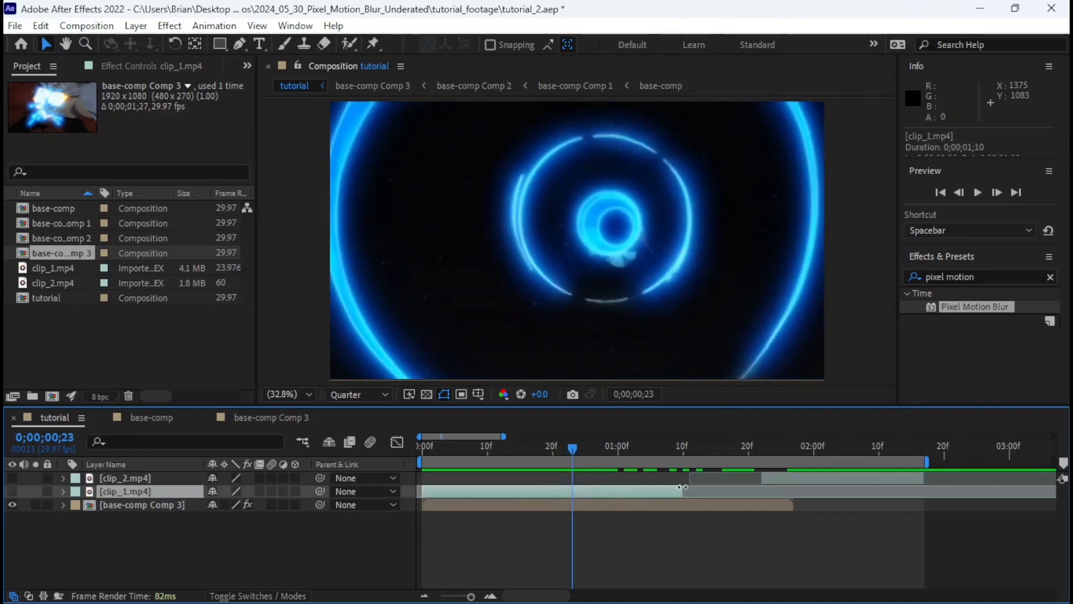
left_click(11, 491)
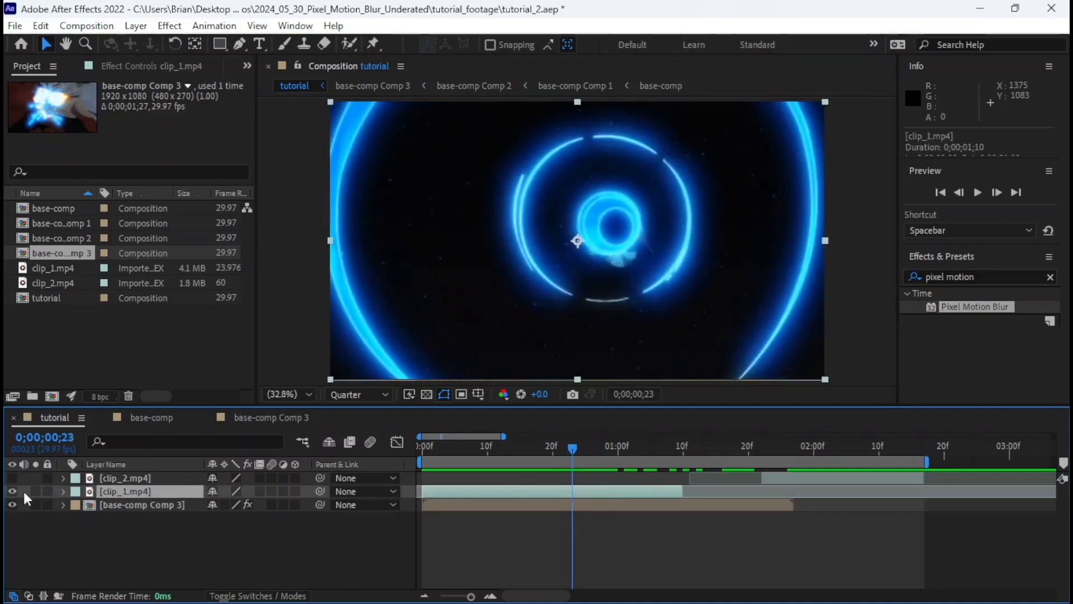
left_click_drag(688, 493, 650, 469)
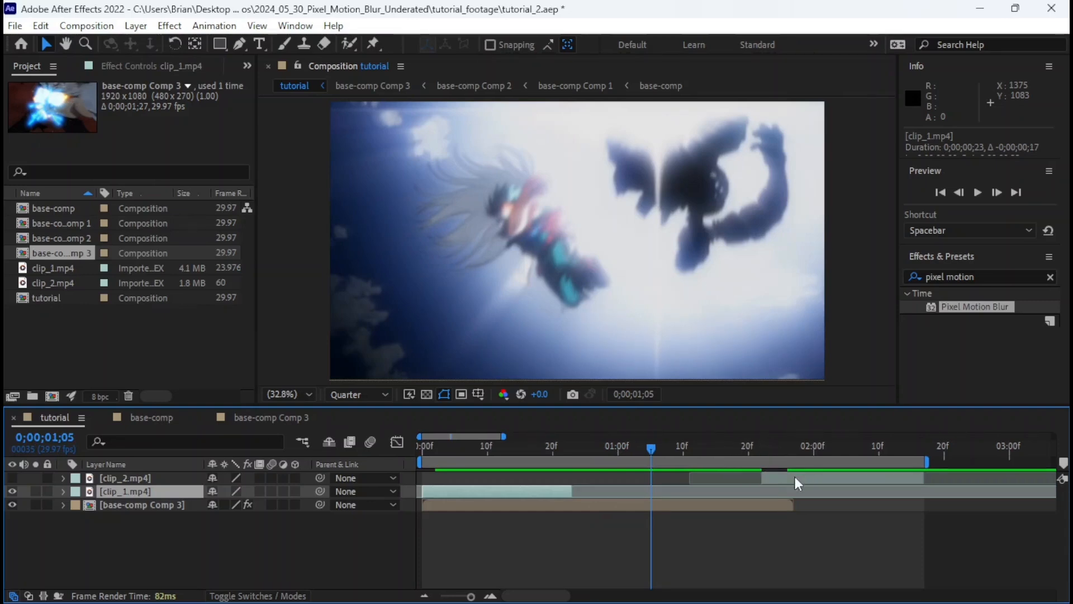
Try to move the raw clip_2.mp4 layer to start at 0;00;01;05 and make it visible.
left_click(777, 479)
left_click_drag(764, 475, 661, 481)
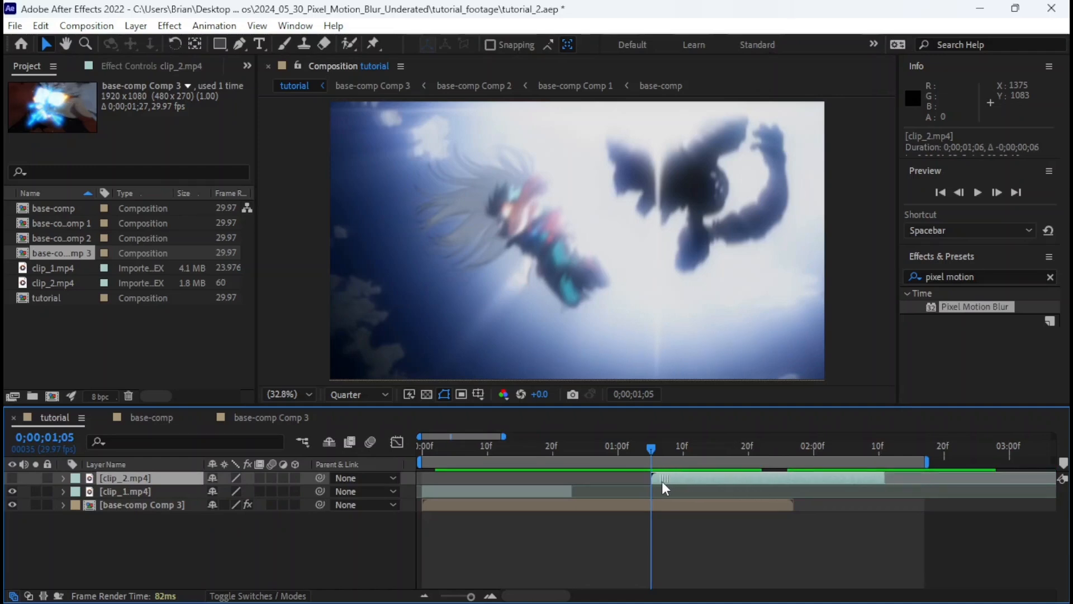
left_click(8, 475)
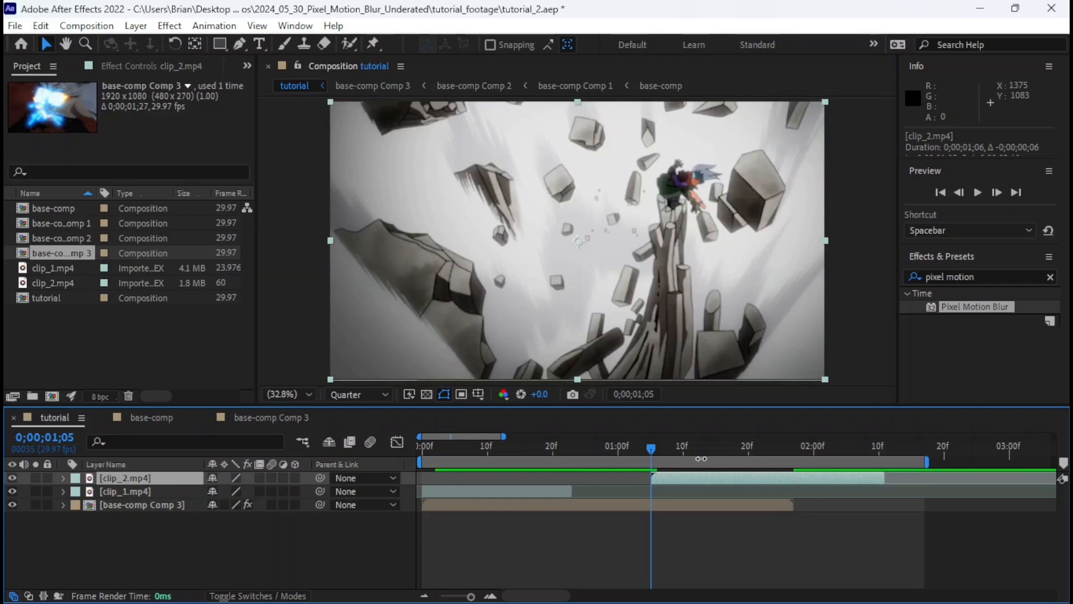
Delete the misaligned clip_2.mp4 layer from the tutorial composition and save the project.
left_click_drag(654, 454, 656, 454)
key("Delete")
key("ctrl+s")
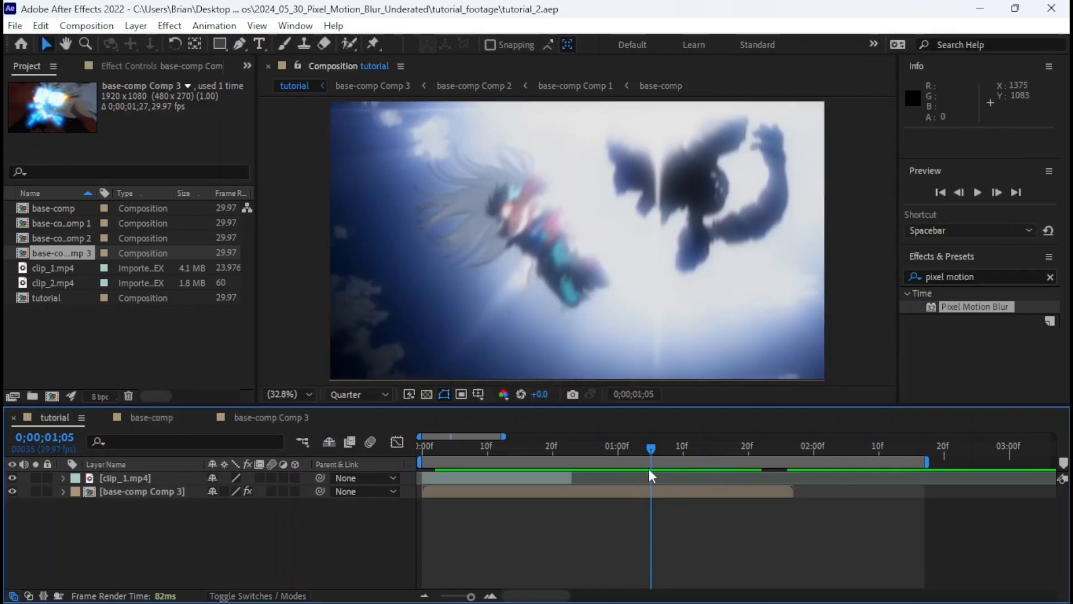
Duplicate clip_2.mp4 in base-comp, split the duplicate at 0;00;01;05, delete its earlier part and select the remaining piece.
left_click(643, 491)
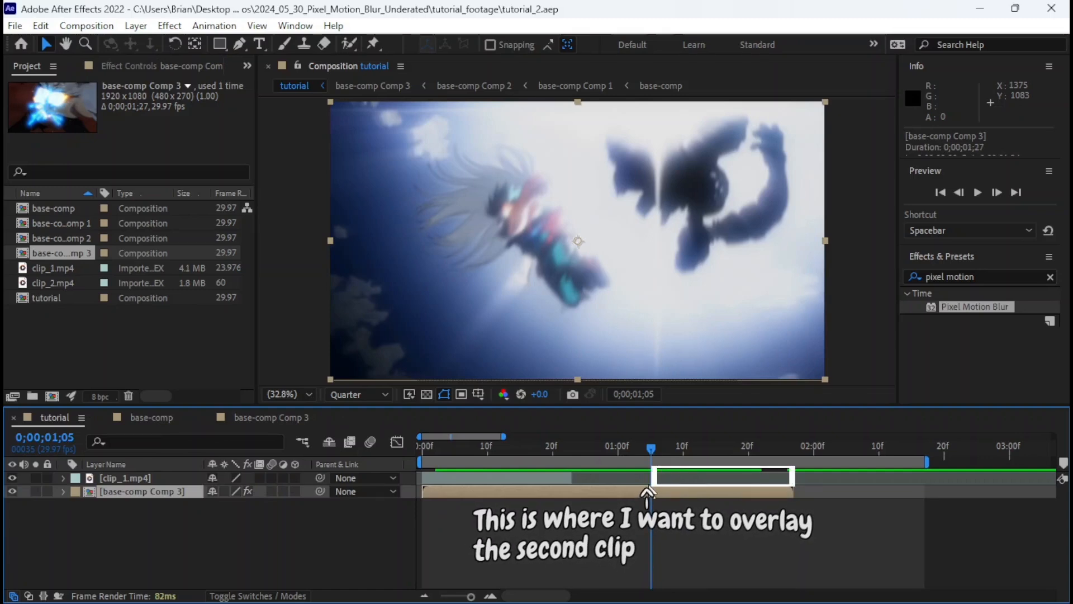
left_click(143, 423)
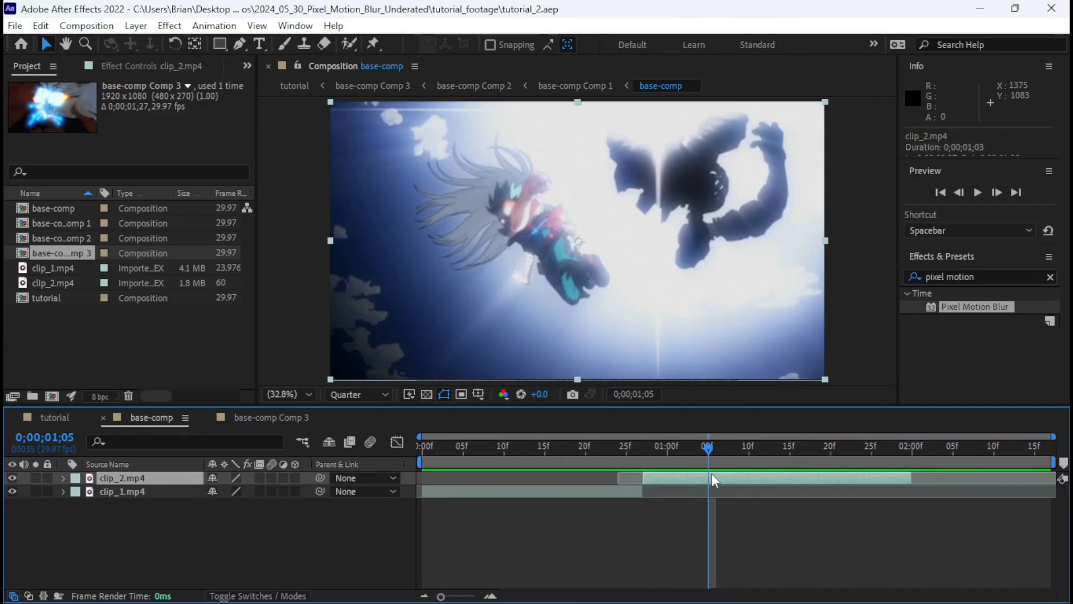
key("ctrl+d")
key("ctrl+shift+d")
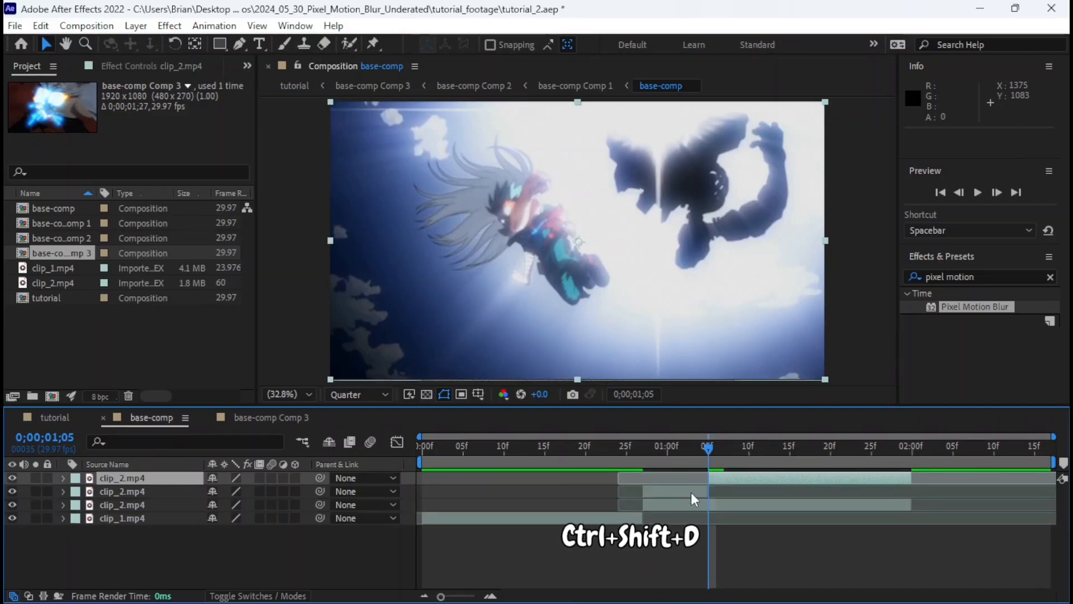
left_click(691, 492)
key("Delete")
left_click(721, 479)
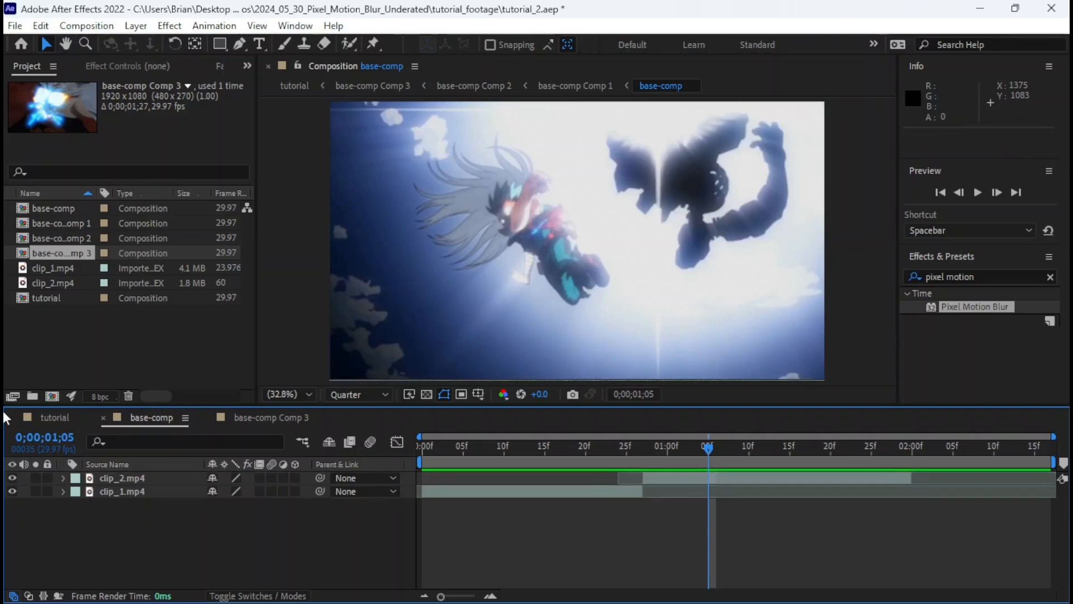
Paste the split clip_2.mp4 piece into the tutorial composition as the uppermost layer, starting at 0;00;01;05.
left_click(32, 414)
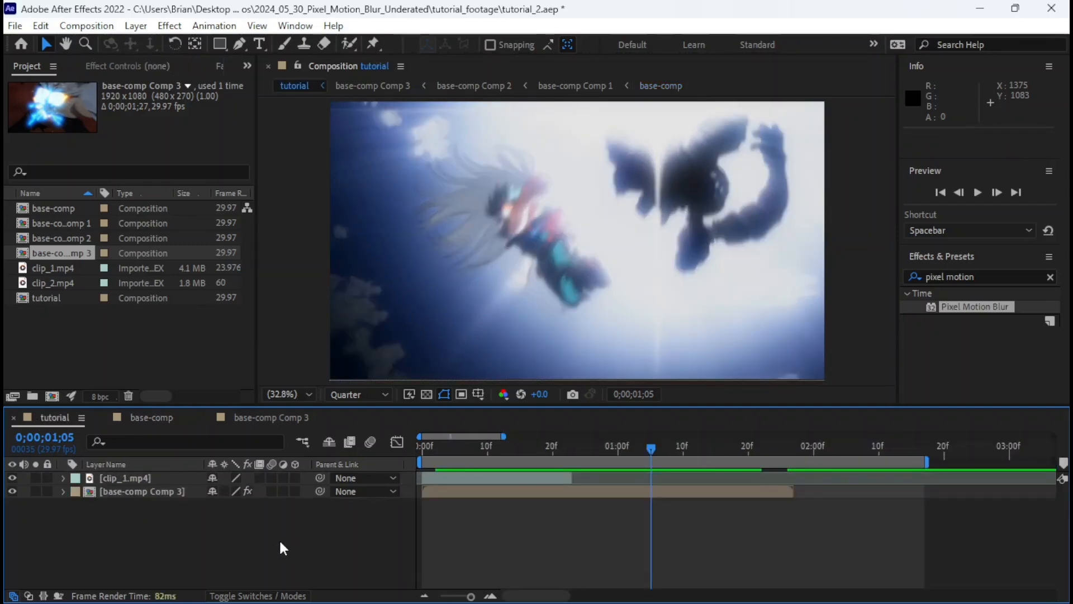
key("ctrl+v")
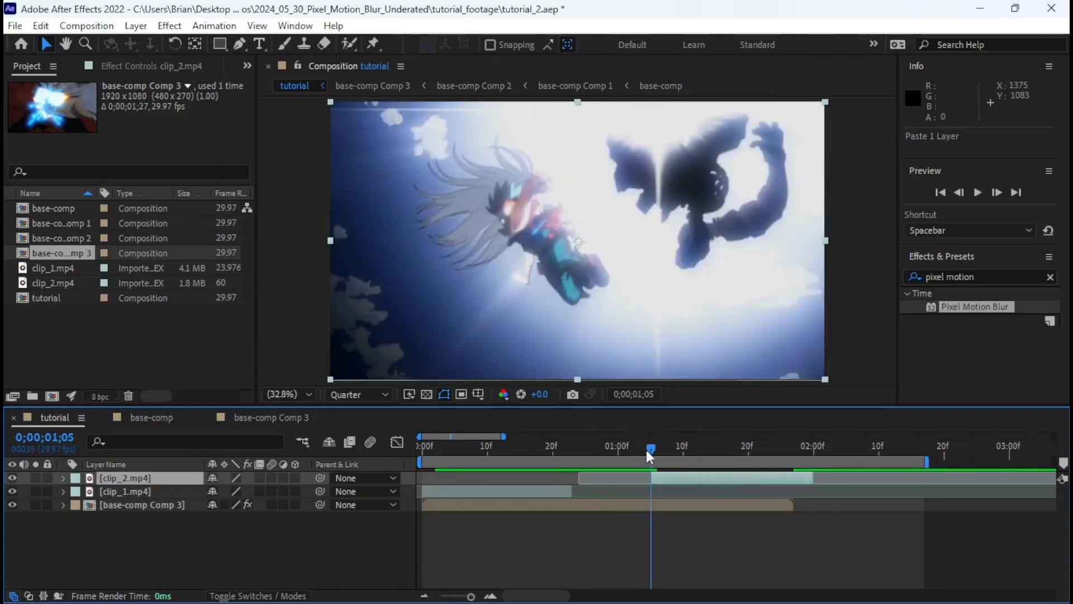
key("=")
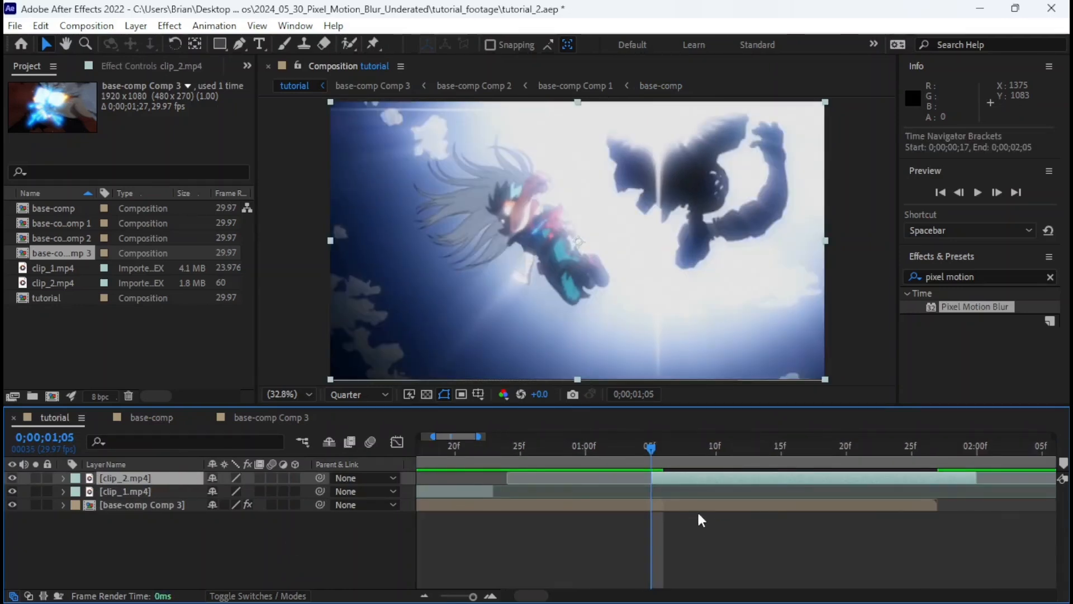
mouse_move(644, 452)
left_mouse_down()
mouse_move(582, 458)
mouse_move(650, 451)
left_mouse_up()
scroll(770, 469, "right", 3)
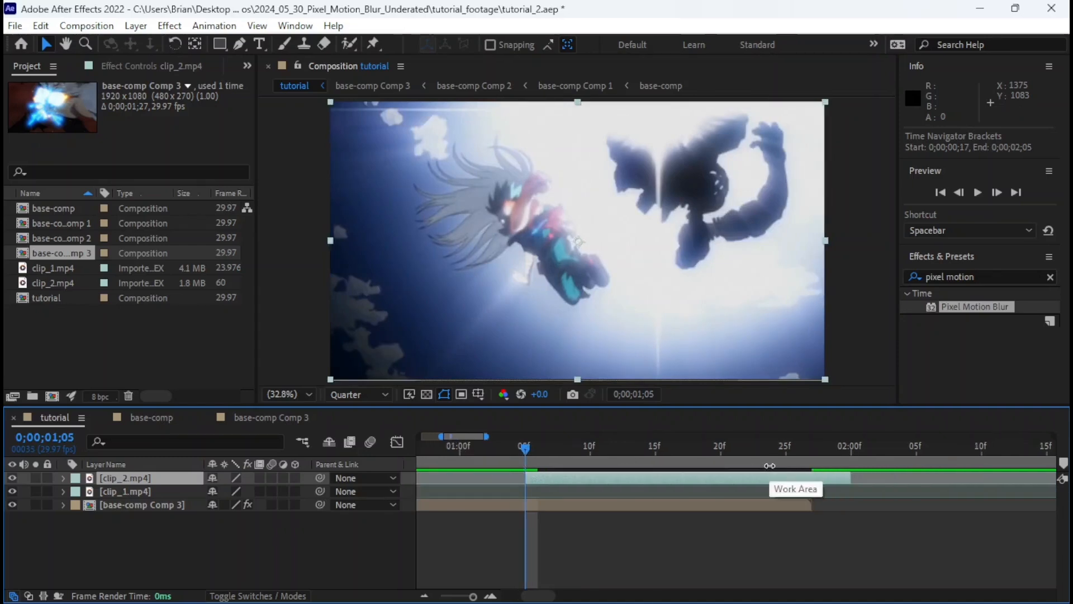
Trim the end of the clip_2.mp4 layer to match the end of base-comp Comp 3 at 0;00;01;26.
left_click(810, 446)
left_click_drag(807, 441, 800, 441)
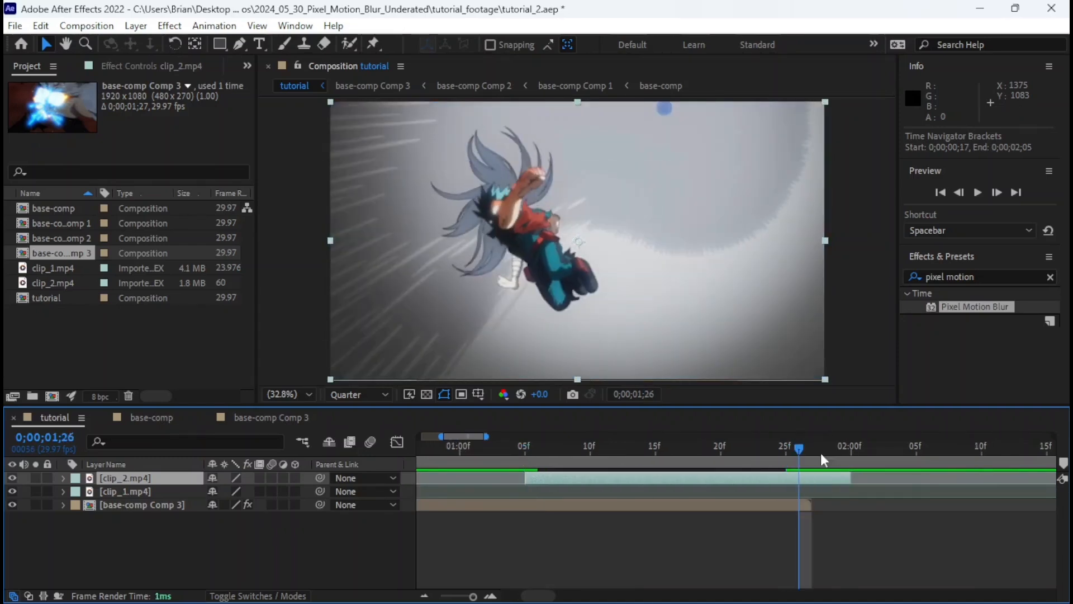
left_click_drag(836, 483, 812, 489)
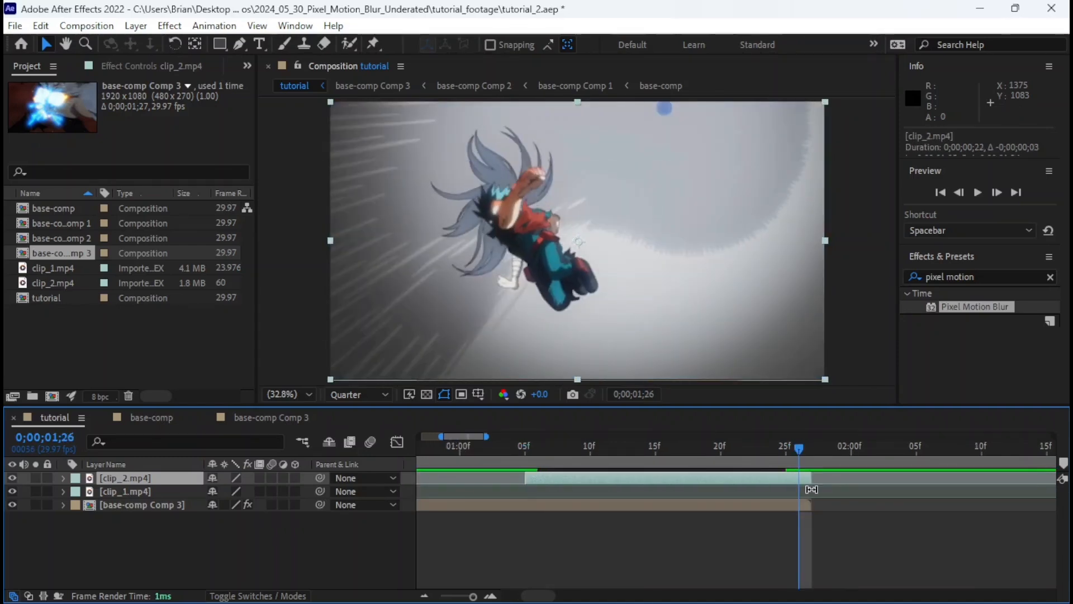
Set the tutorial composition's work area from 0;00;00;00 to 0;00;01;26 and preview the whole sequence.
key("b")
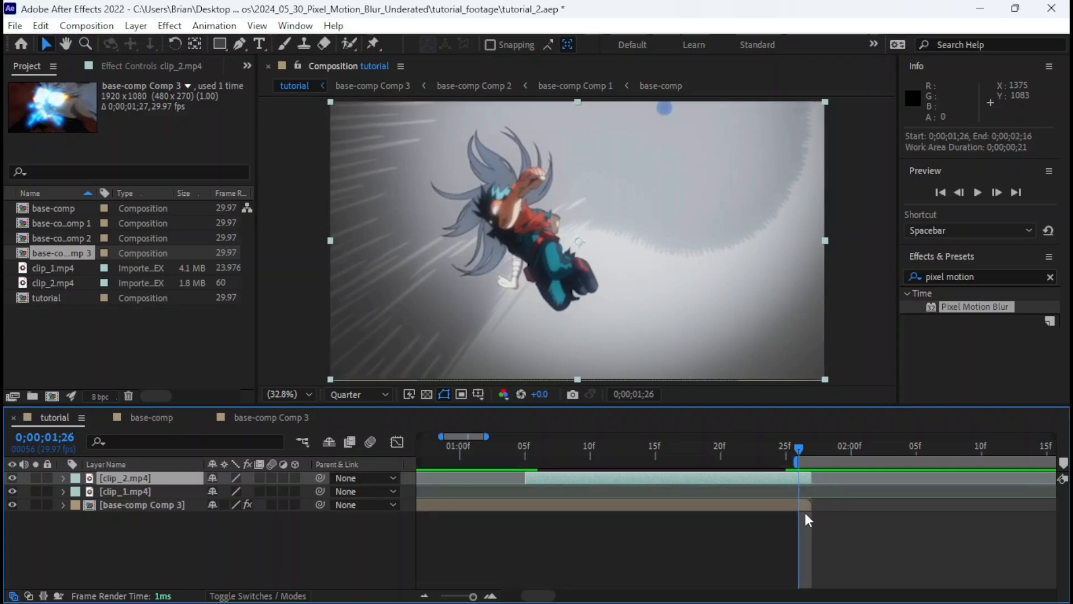
key("Home")
key("b")
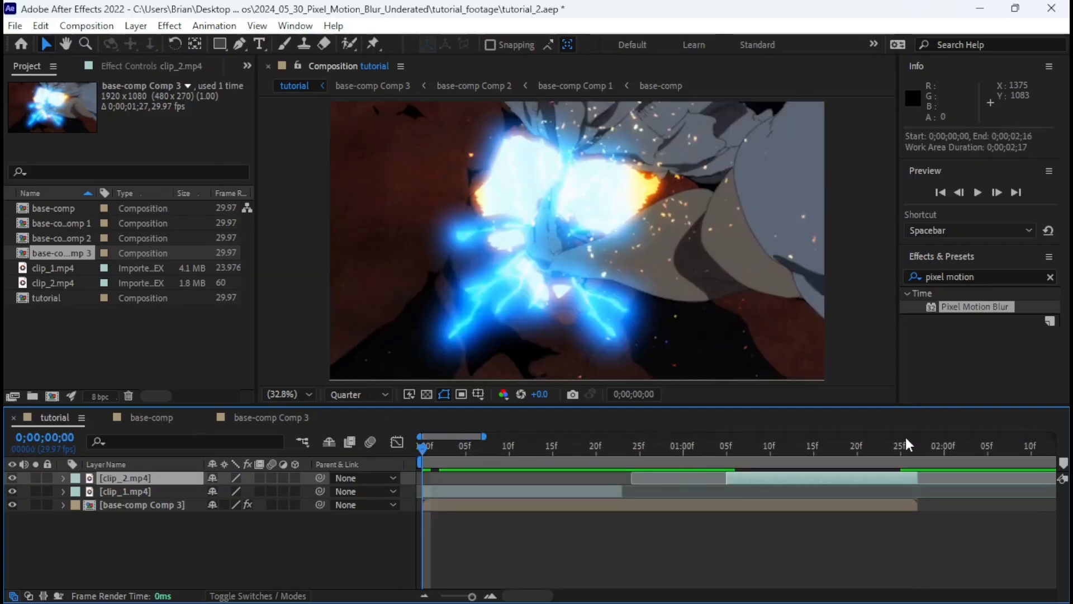
key("space")
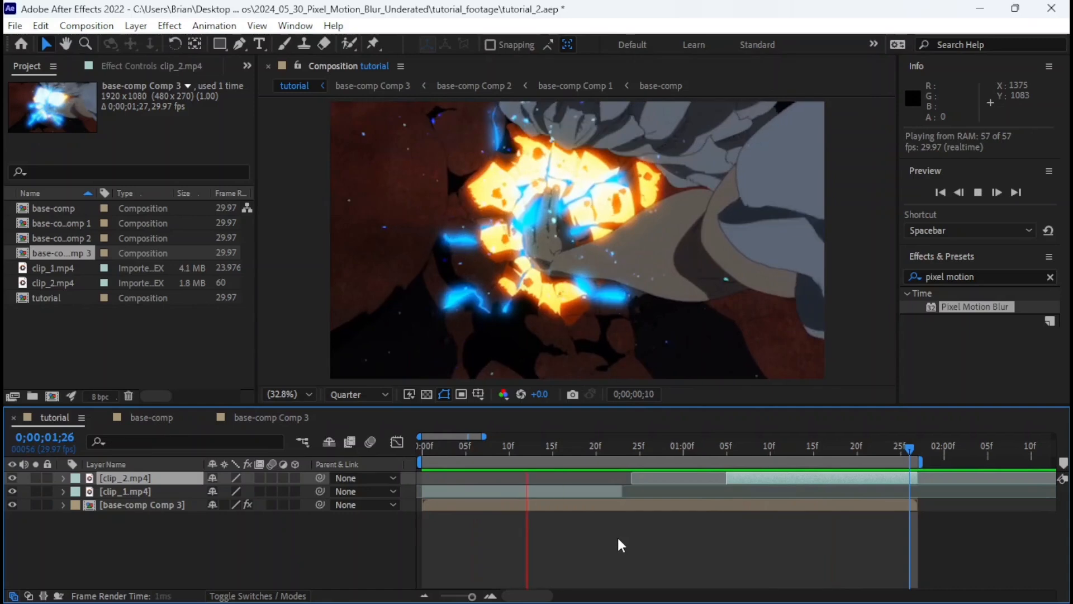
Examine the raw clip_1.mp4 and clip_2.mp4 sections and the blurred gap between them from 0;00;00;23.
left_click_drag(516, 452, 552, 459)
left_click(565, 488)
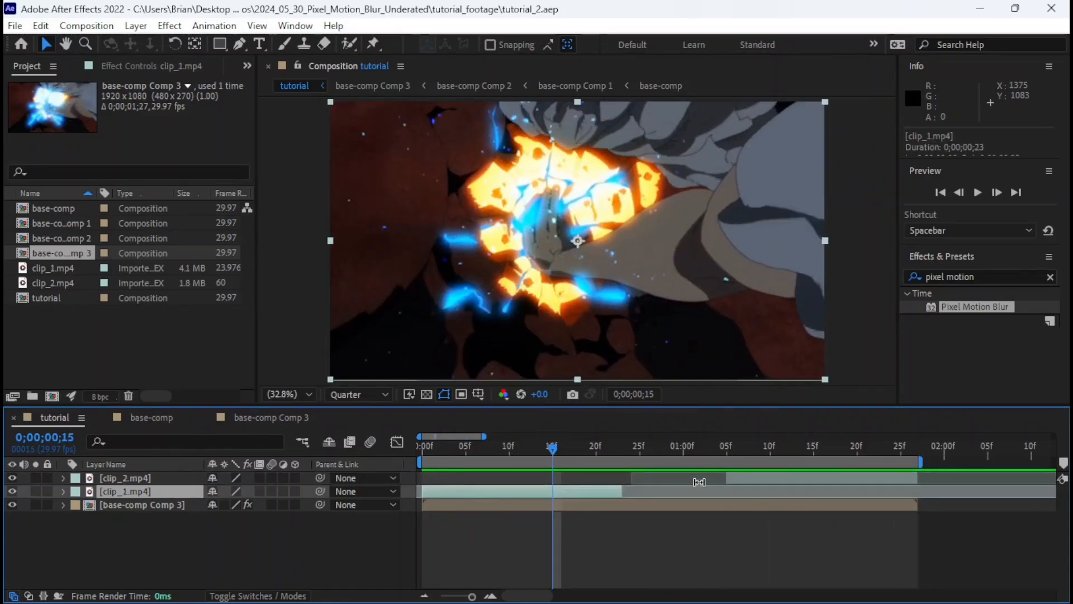
left_click(738, 478, "ctrl")
left_click_drag(743, 445, 823, 451)
left_click(683, 554)
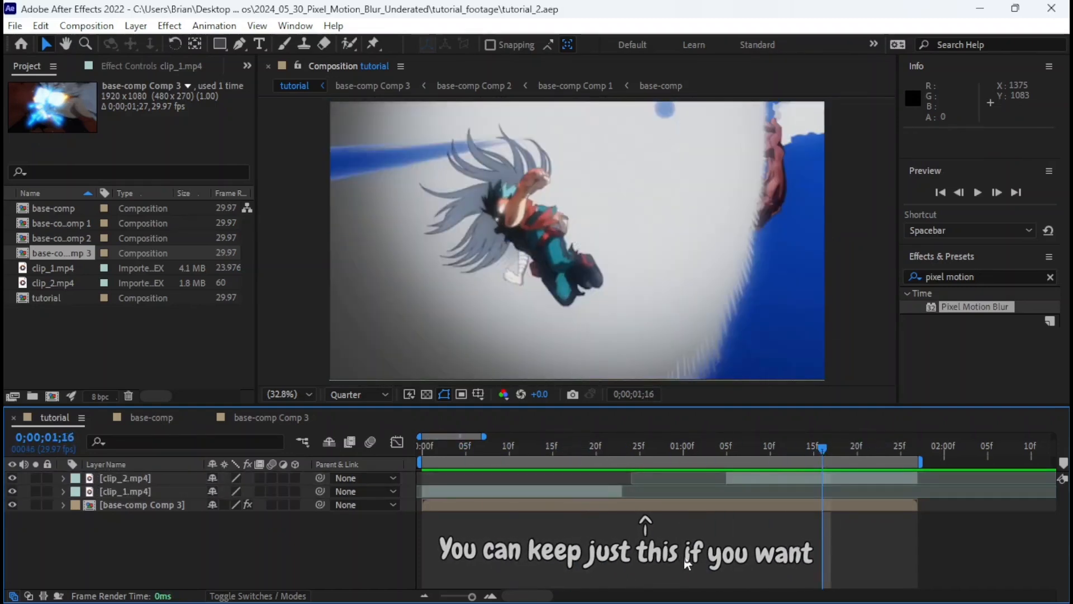
left_click(623, 447)
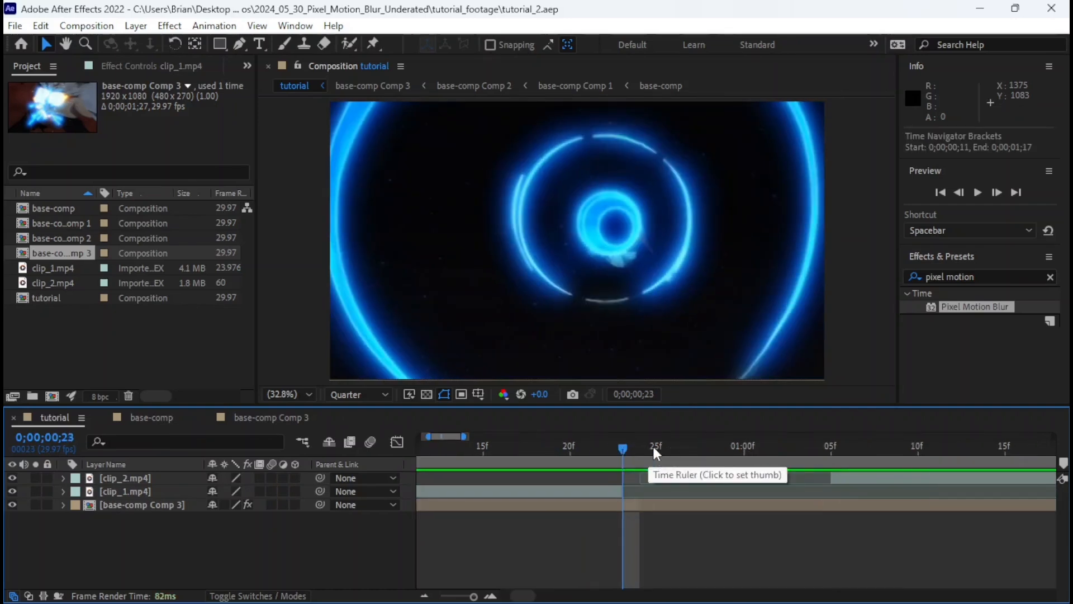
key("equal")
key("minus")
key("minus")
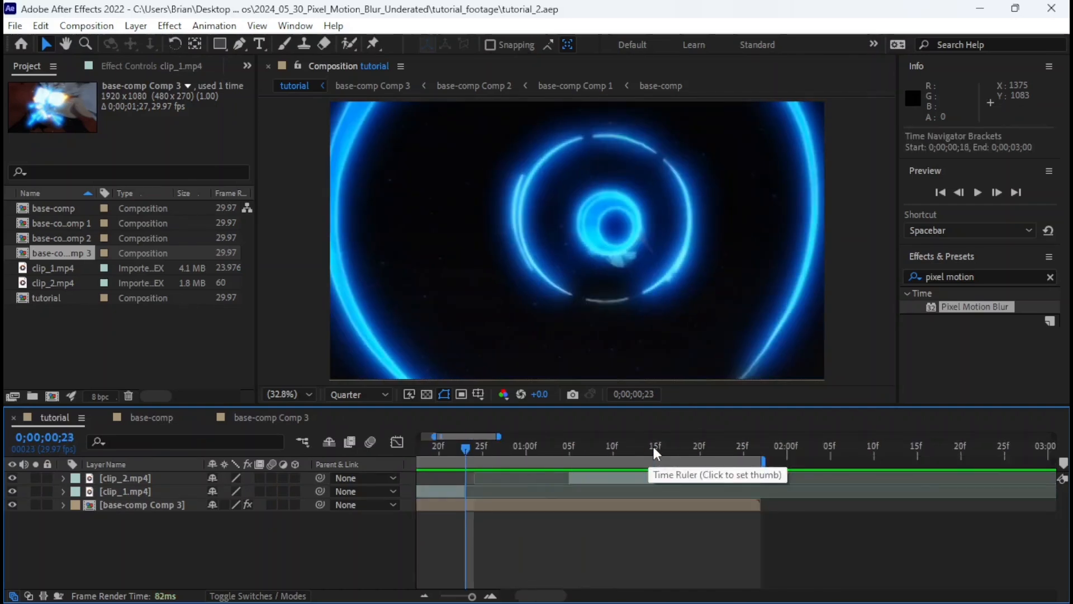
Set the composition's preview resolution to Full and return it to Quarter.
left_click(258, 25)
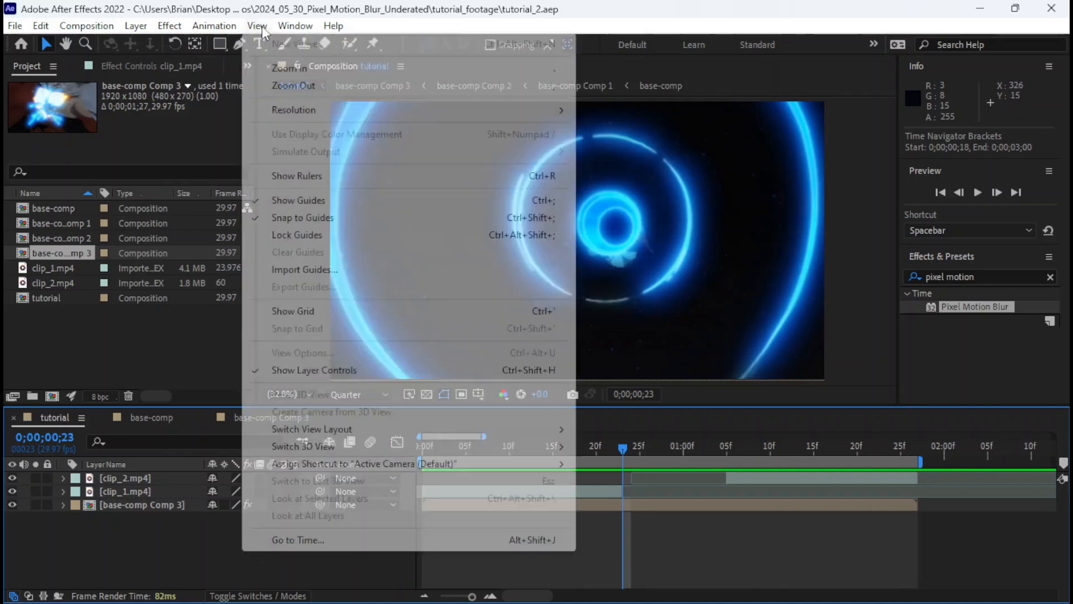
mouse_move(344, 110)
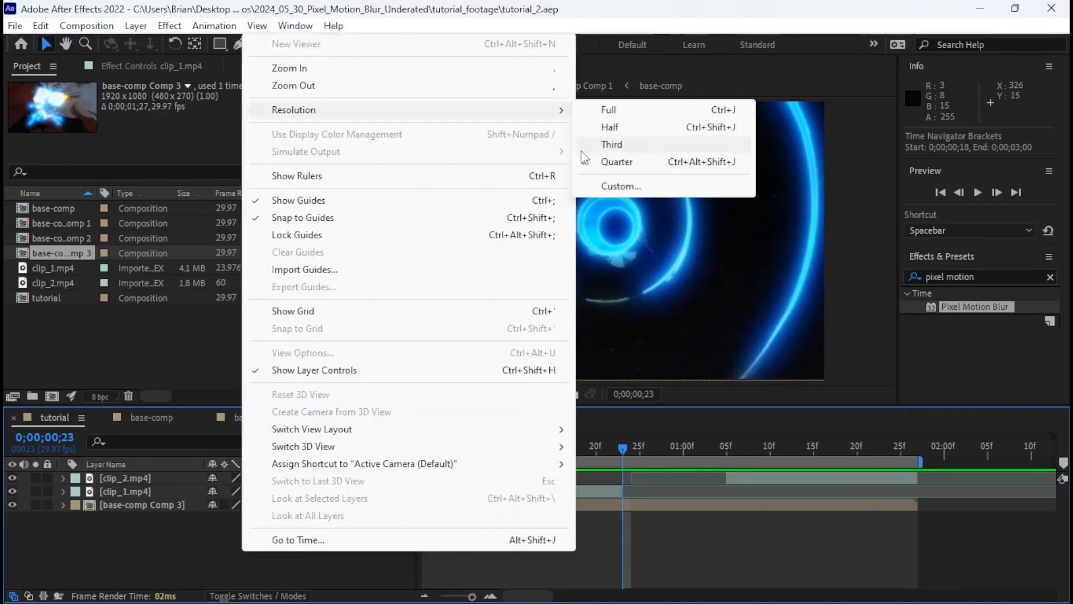
left_click(609, 109)
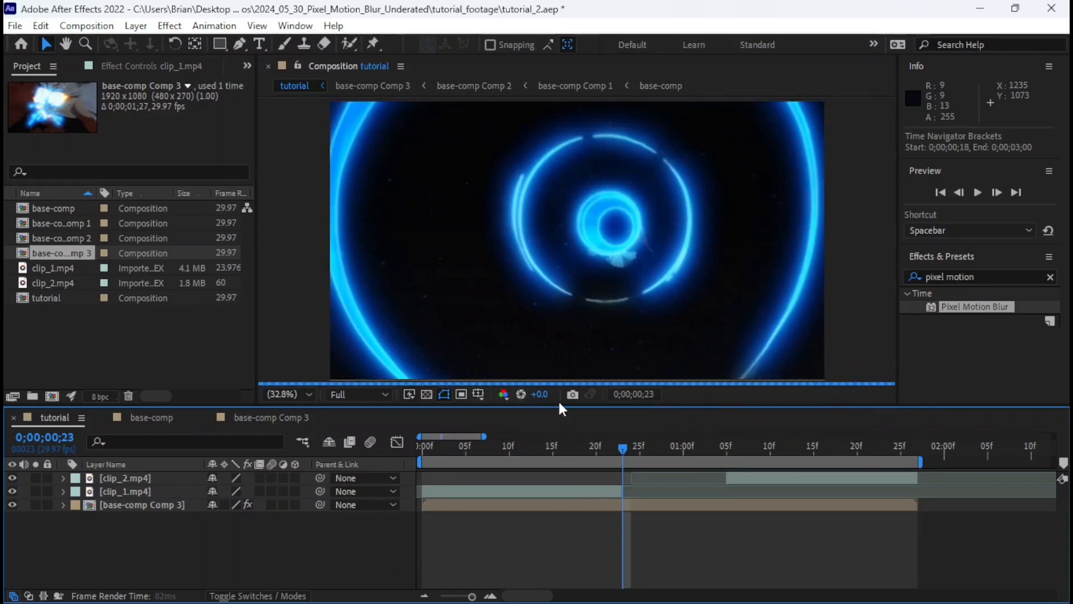
left_click(266, 28)
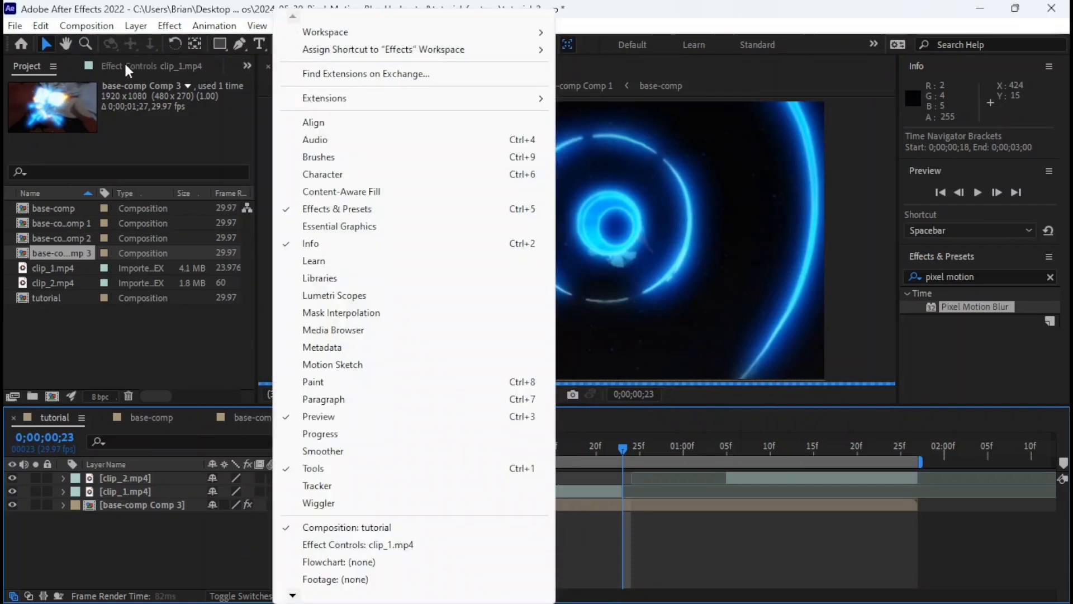
mouse_move(545, 112)
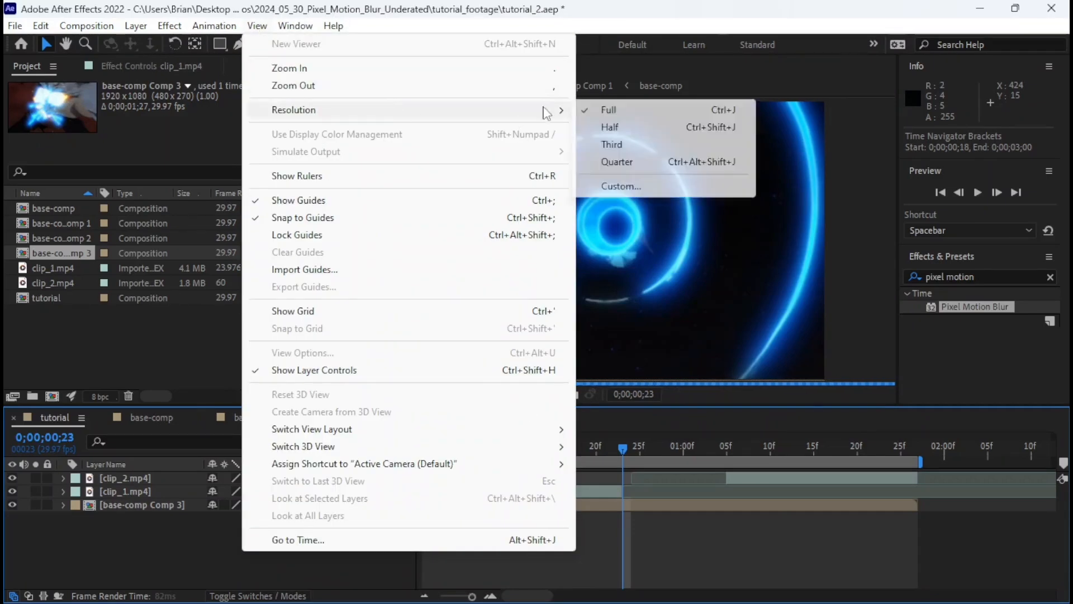
left_click(615, 162)
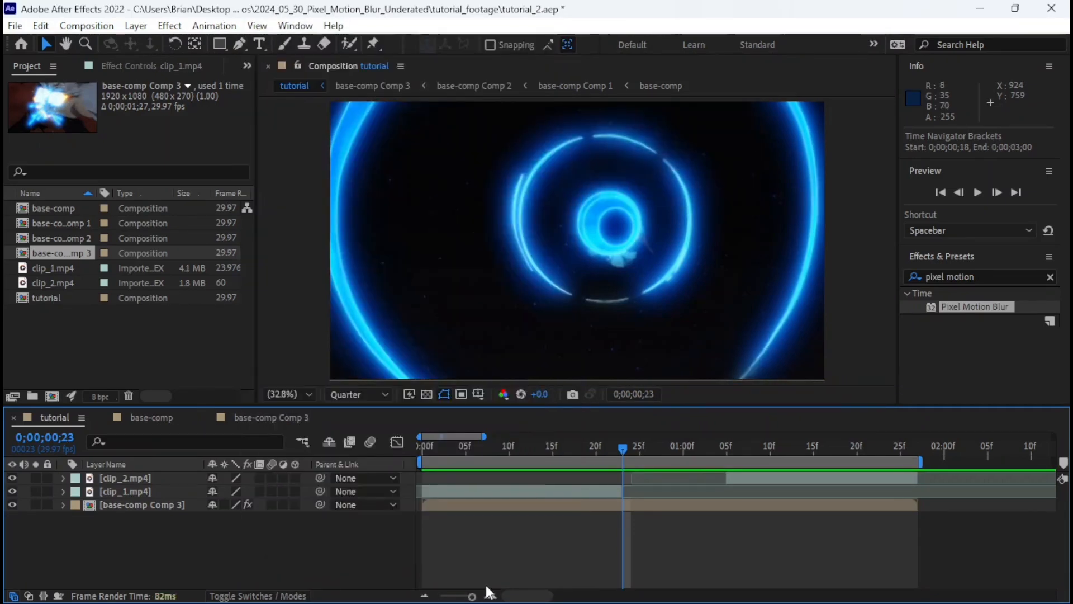
Limit the work area to the blurred section from 0;00;00;23 to 0;00;01;04 and save the project.
key("ctrl+s")
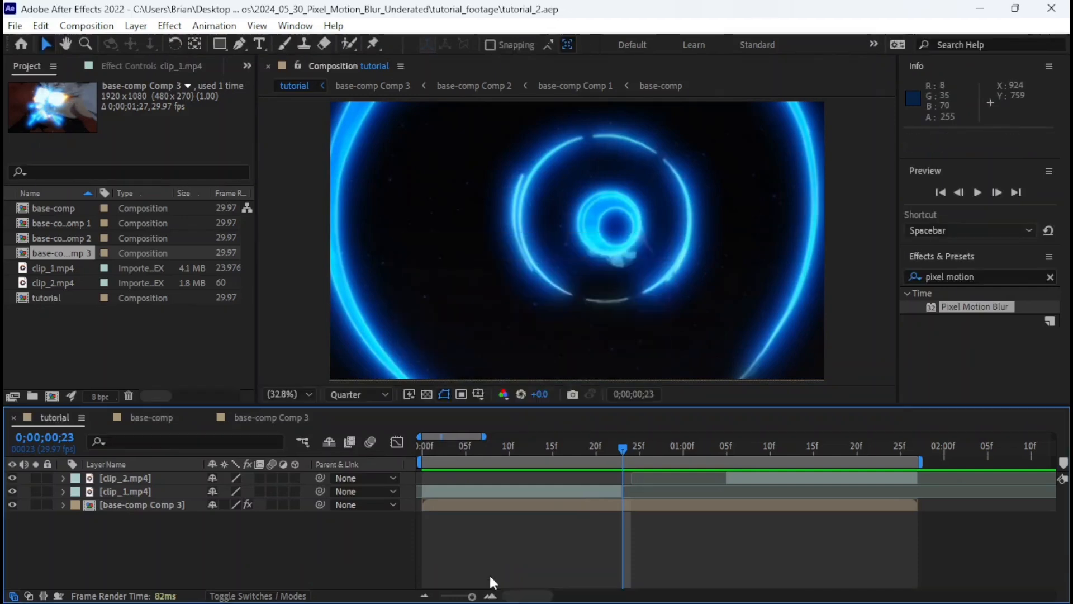
key("equal")
scroll(548, 525, "right", 2)
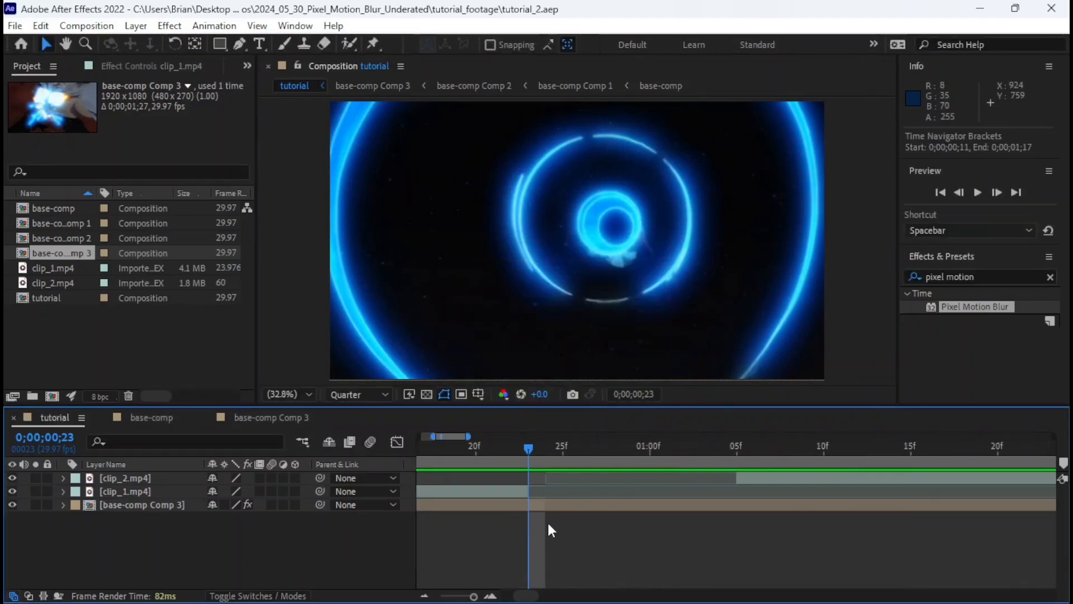
key("minus")
scroll(549, 524, "left", 1)
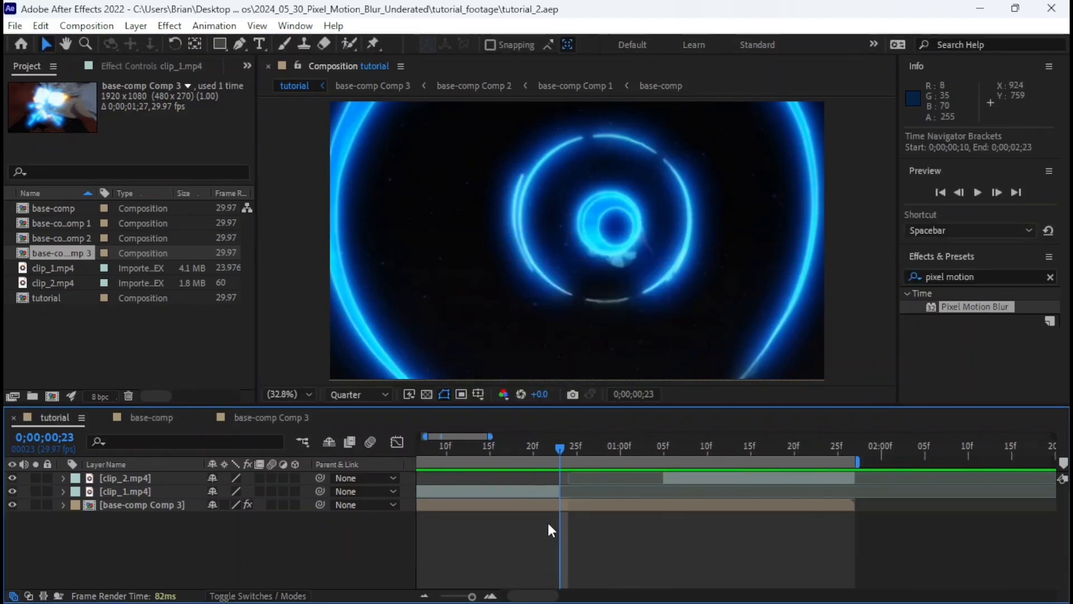
left_click_drag(563, 448, 566, 472)
key("b")
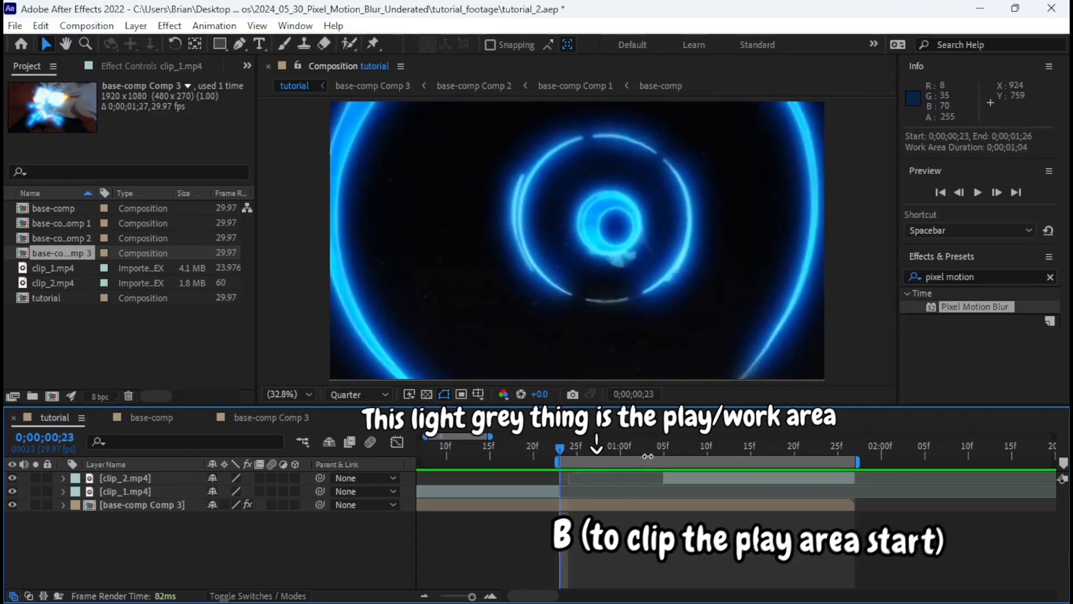
left_click(656, 446)
key("n")
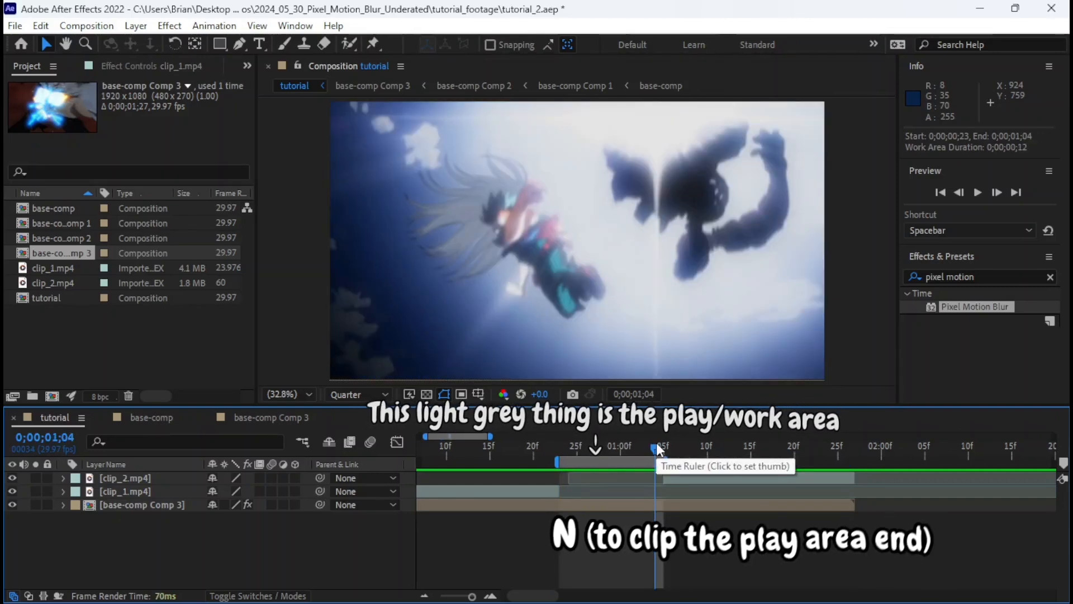
key("equal")
scroll(652, 477, "left", 3)
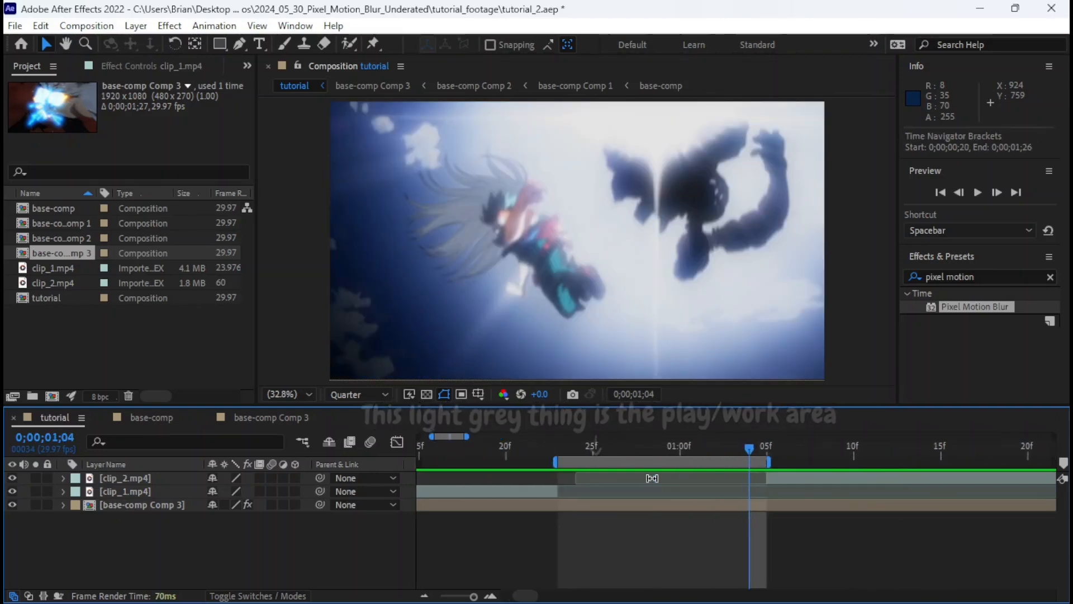
key("ctrl+s")
mouse_move(558, 444)
left_mouse_down()
mouse_move(766, 442)
mouse_move(563, 462)
left_mouse_up()
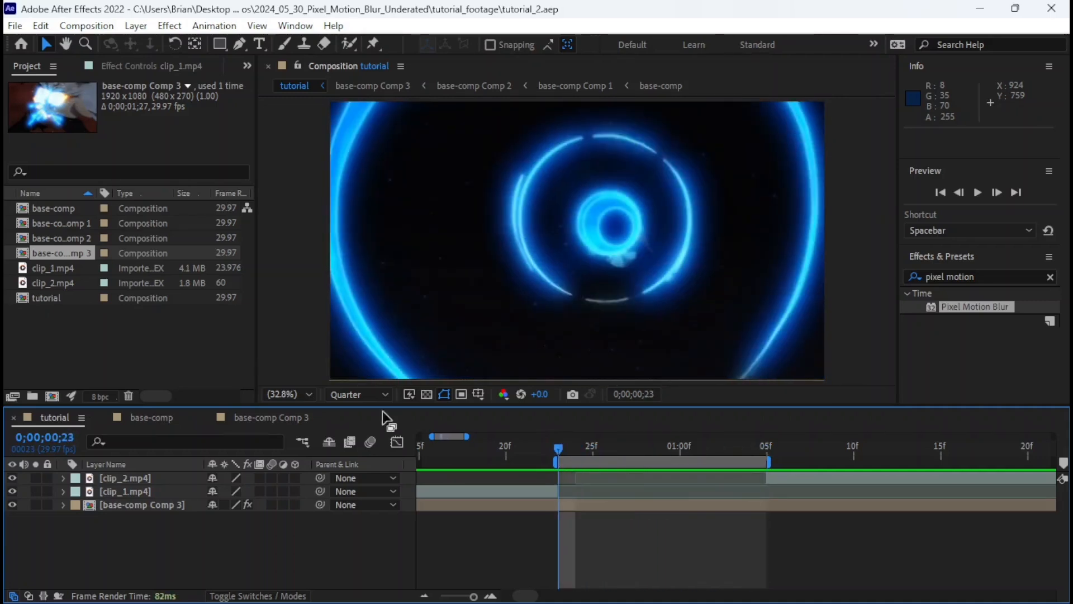
Add the tutorial composition to the Render Queue and render it as tutorial.avi with Best Settings and Lossless output.
left_click(14, 25)
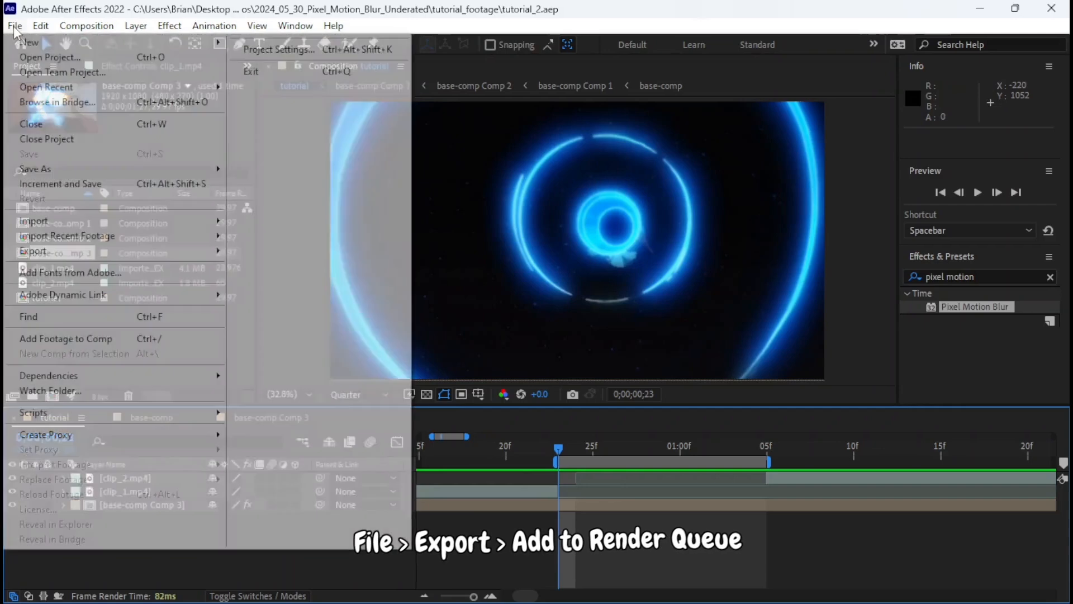
mouse_move(185, 250)
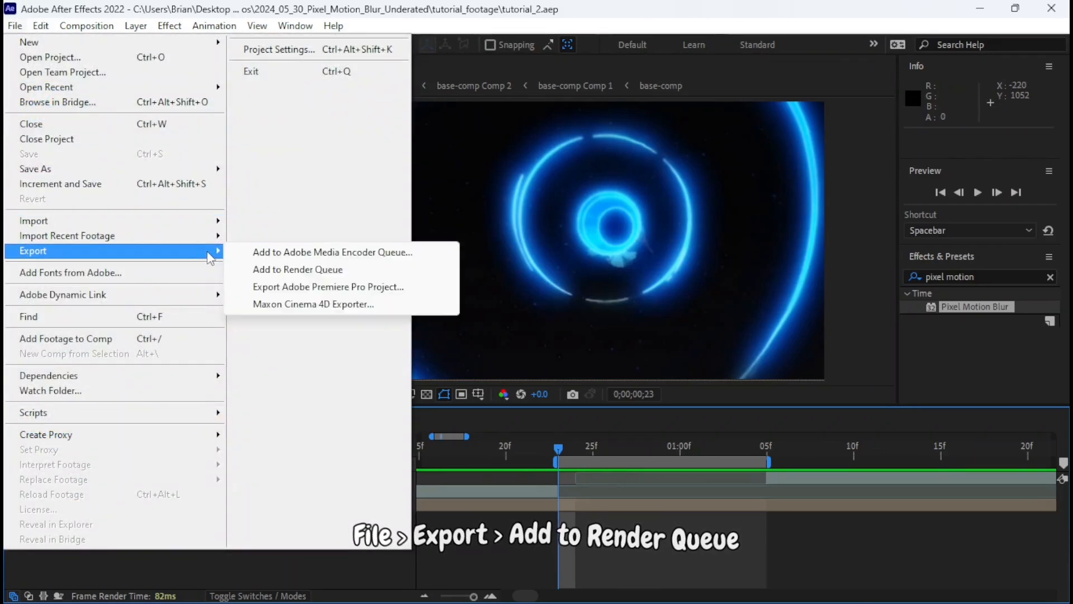
left_click(301, 270)
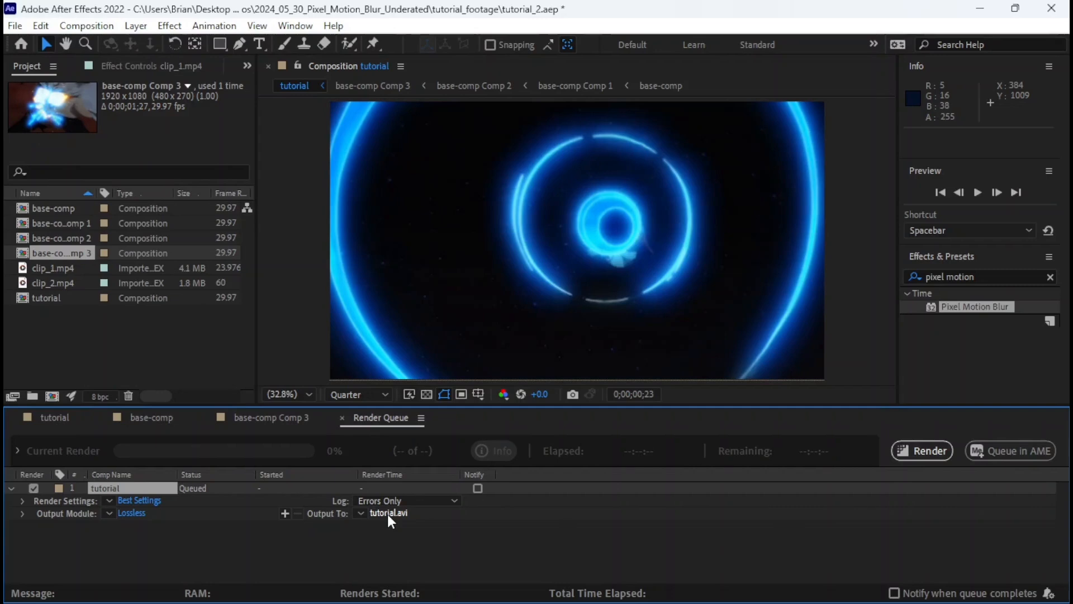
left_click(78, 421)
left_click(383, 419)
left_click(935, 458)
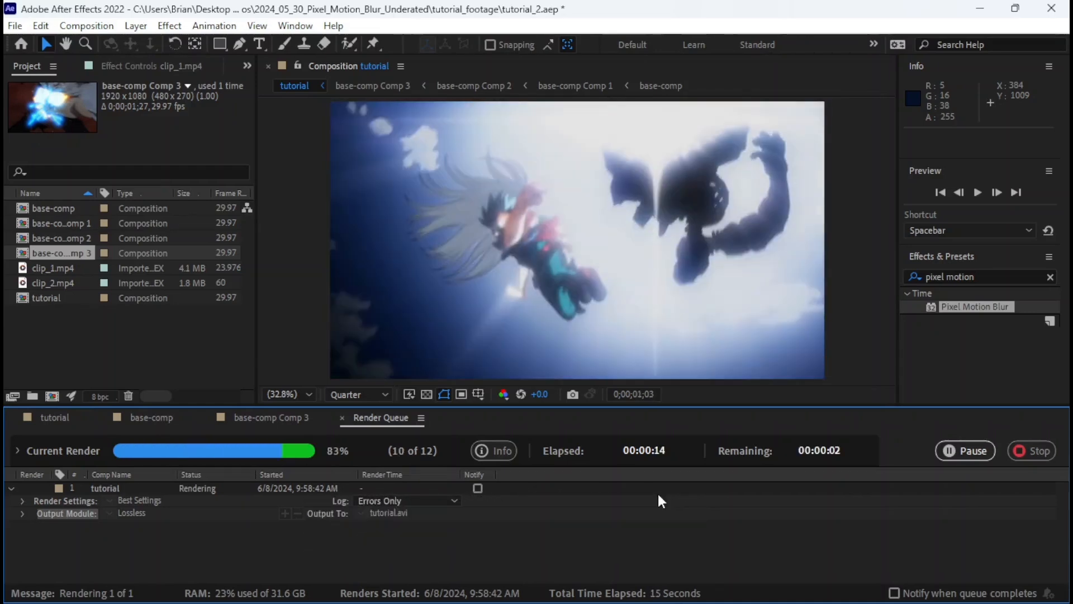
Import the rendered tutorial.avi from the tutorial_footage folder into the project.
left_click(56, 418)
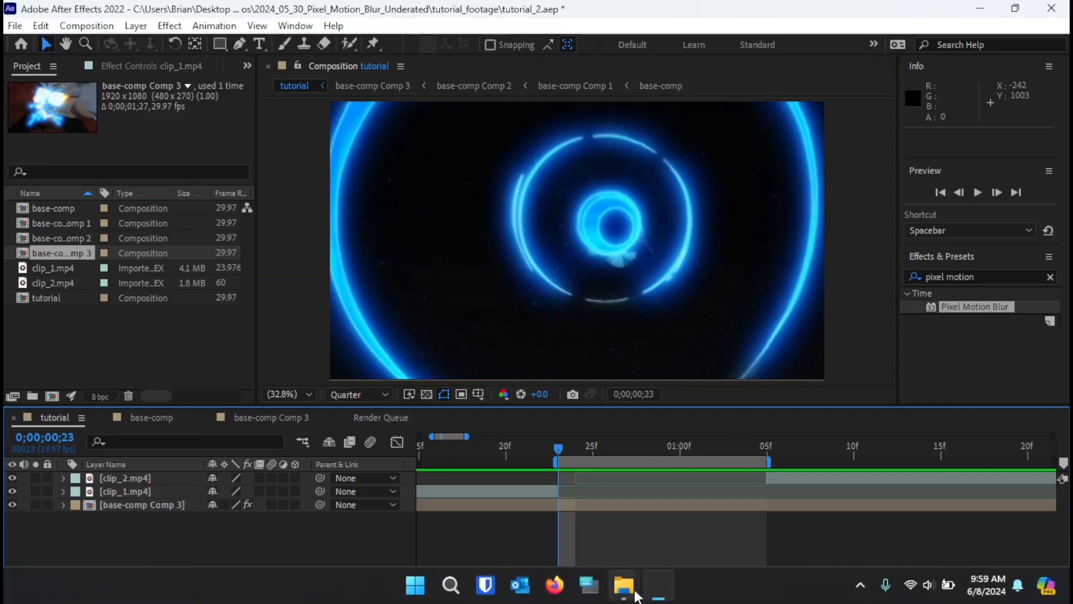
mouse_move(633, 597)
left_click(561, 518)
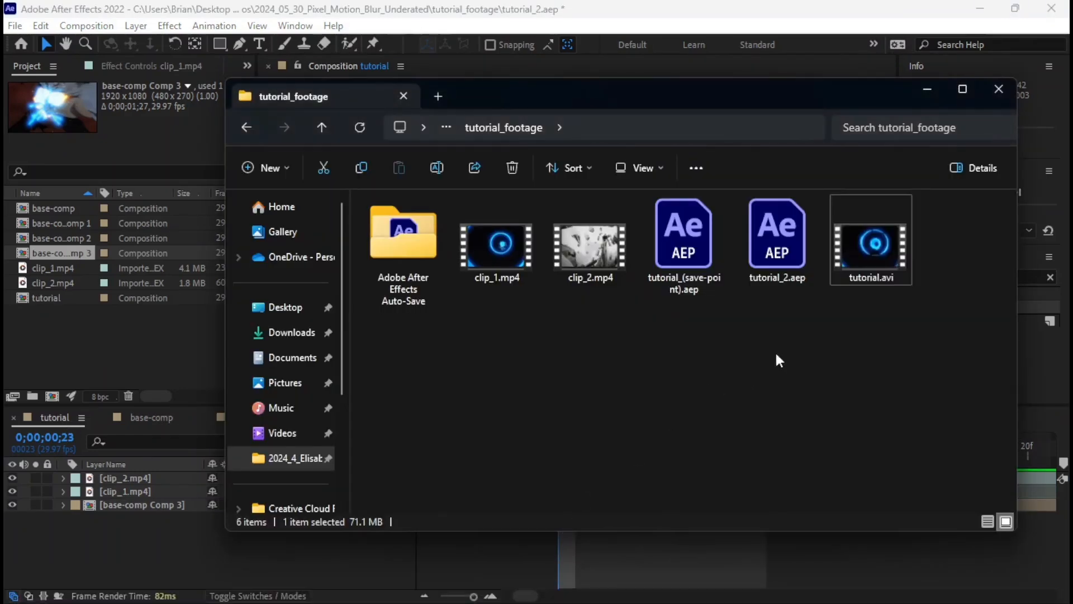
left_click_drag(874, 232, 126, 347)
left_click(123, 347)
Place tutorial.avi in the tutorial composition between clip_1.mp4 and base-comp Comp 3, starting at 0;00;00;23.
left_click_drag(72, 315, 120, 388)
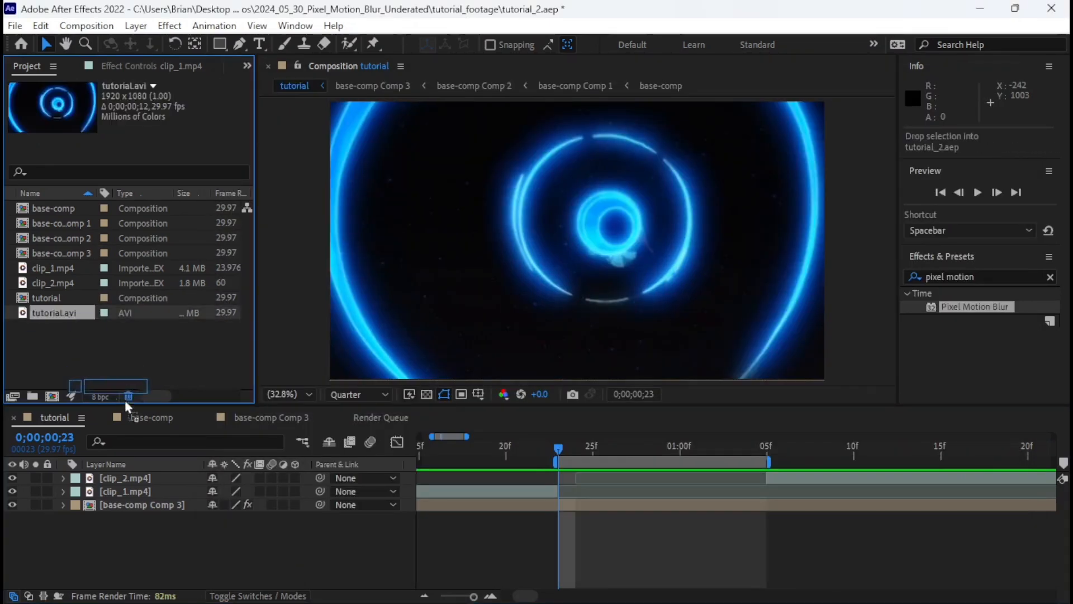
left_click_drag(160, 486, 161, 495)
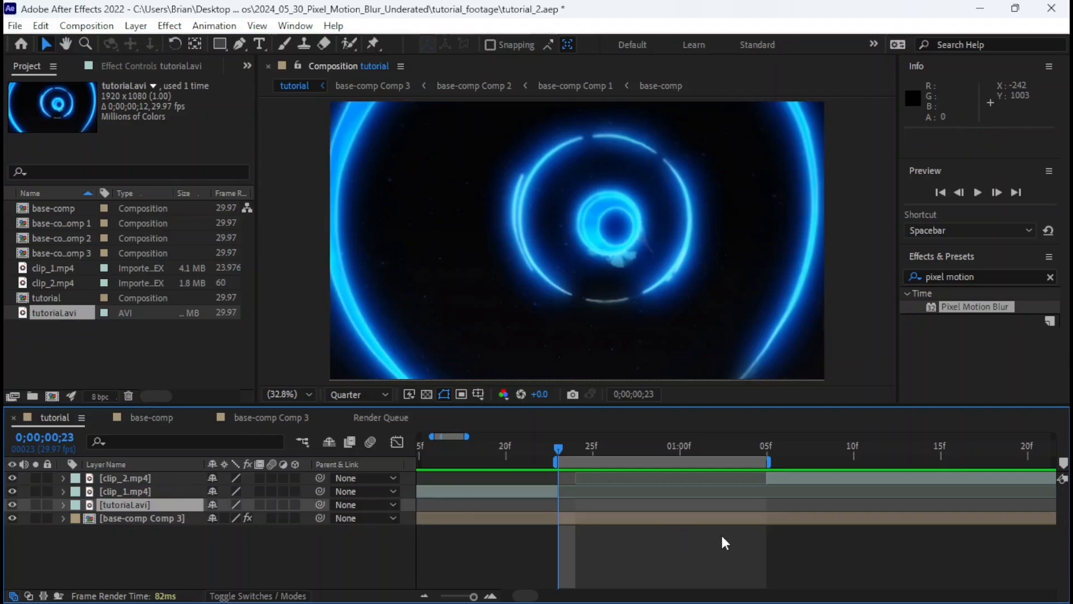
scroll(745, 558, "left", 5)
left_click_drag(445, 505, 837, 507)
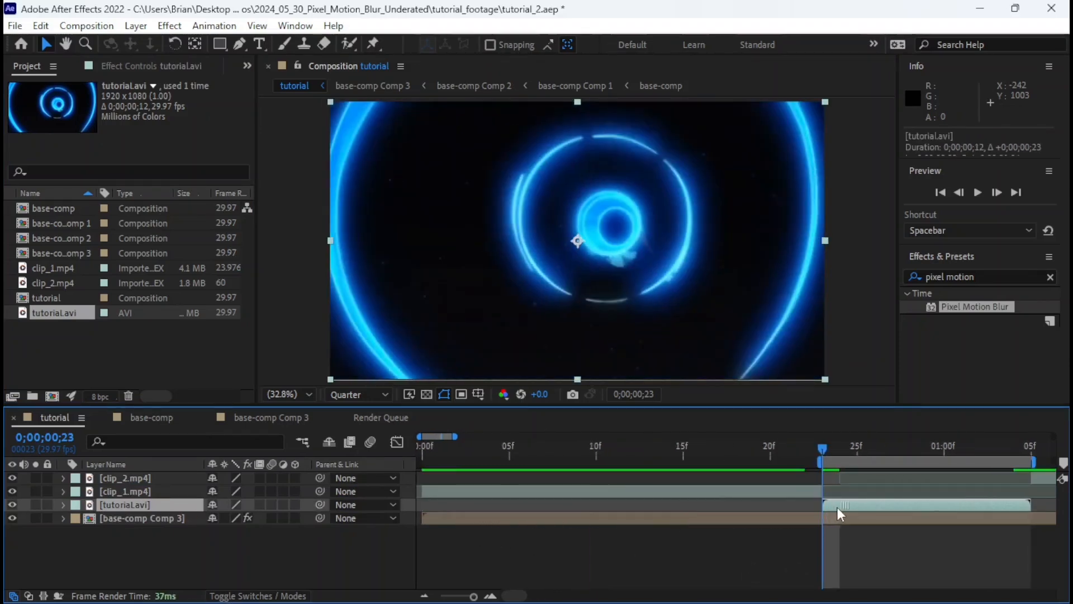
Move the tutorial.avi layer above clip_1.mp4 in the tutorial composition and save the project.
left_click_drag(117, 494, 116, 489)
scroll(561, 519, "right", 5)
key("ctrl+s")
key("minus")
scroll(589, 469, "left", 2)
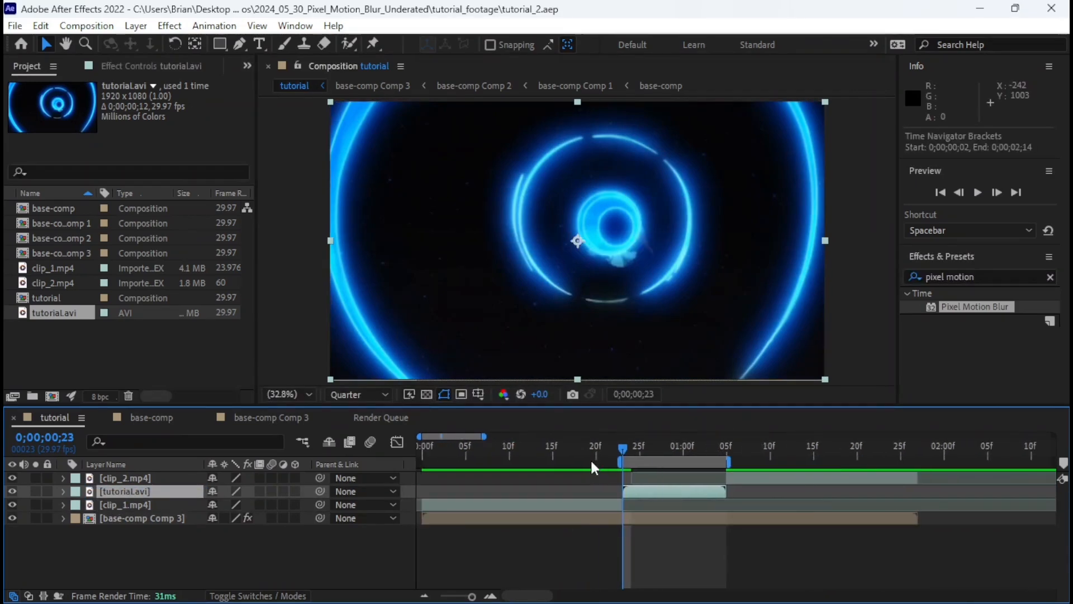
Extend the work area to span 0;00;00;00 to 0;00;01;26 and save the project.
key("Home")
key("b")
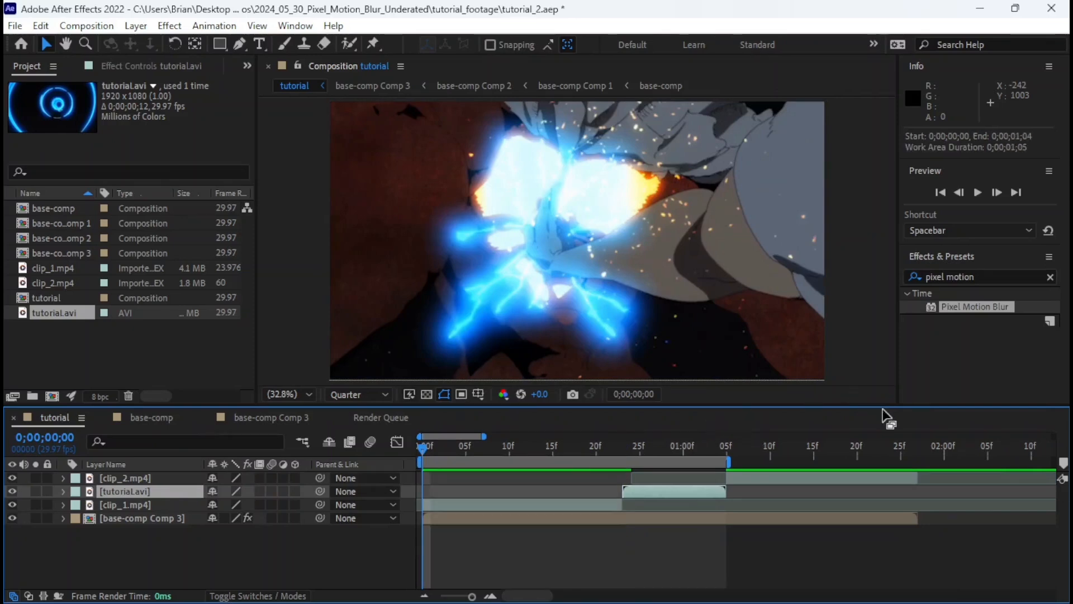
left_click(907, 454)
key("b")
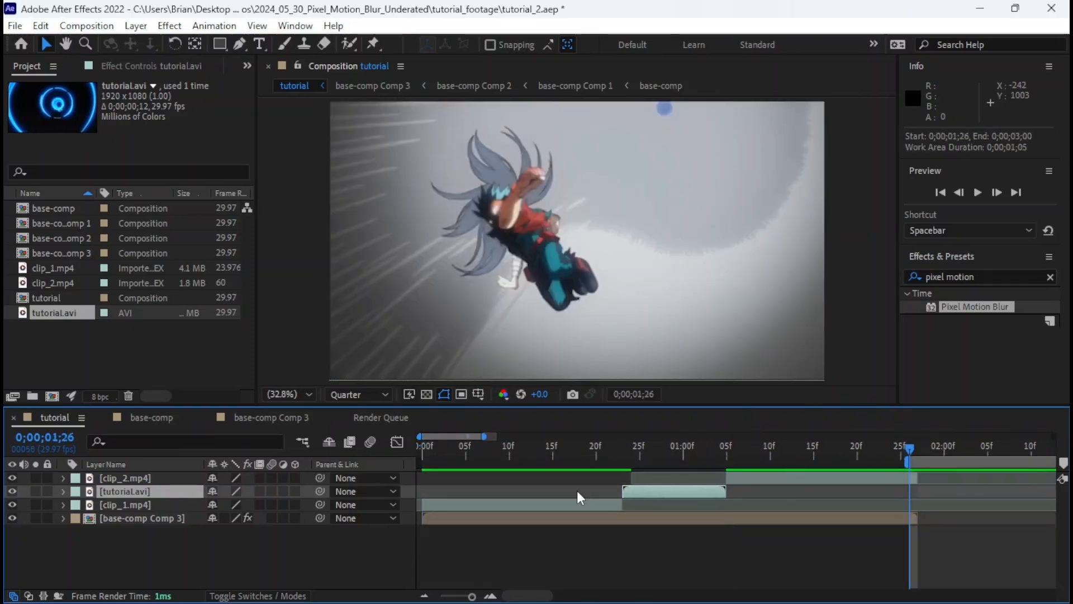
key("Home")
key("b")
left_click(905, 446)
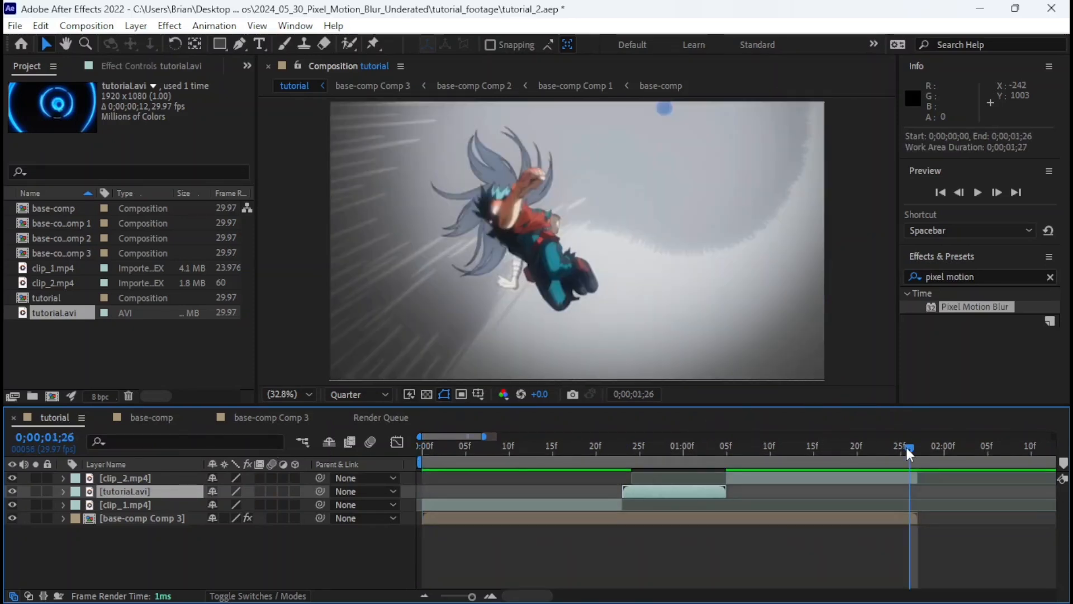
key("n")
key("ctrl+s")
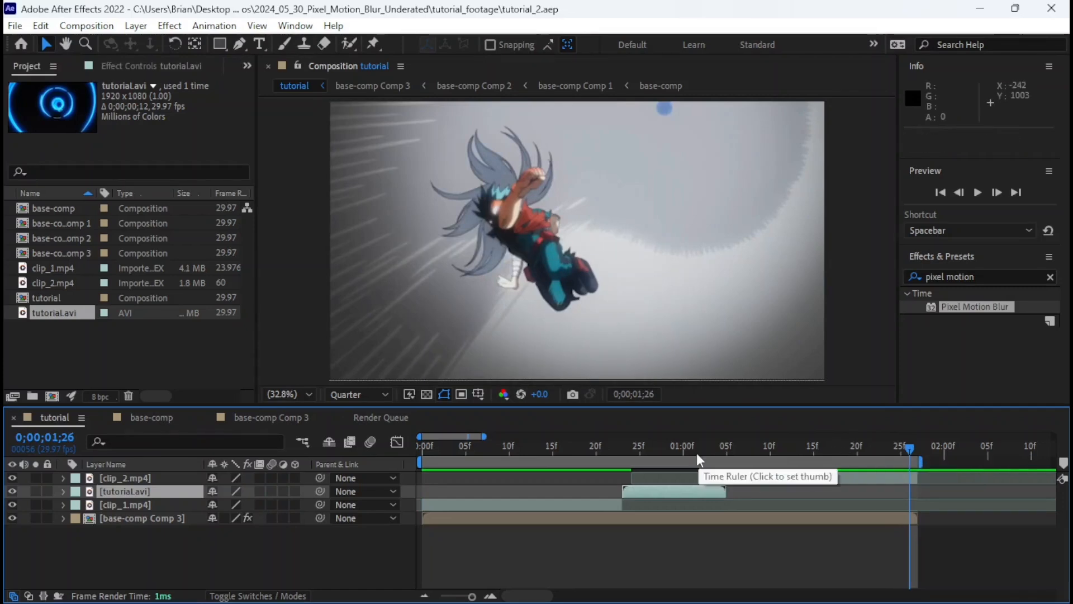
Scrub through the tutorial.avi section between the two clips to examine the blurred transition.
left_click_drag(627, 447, 719, 455)
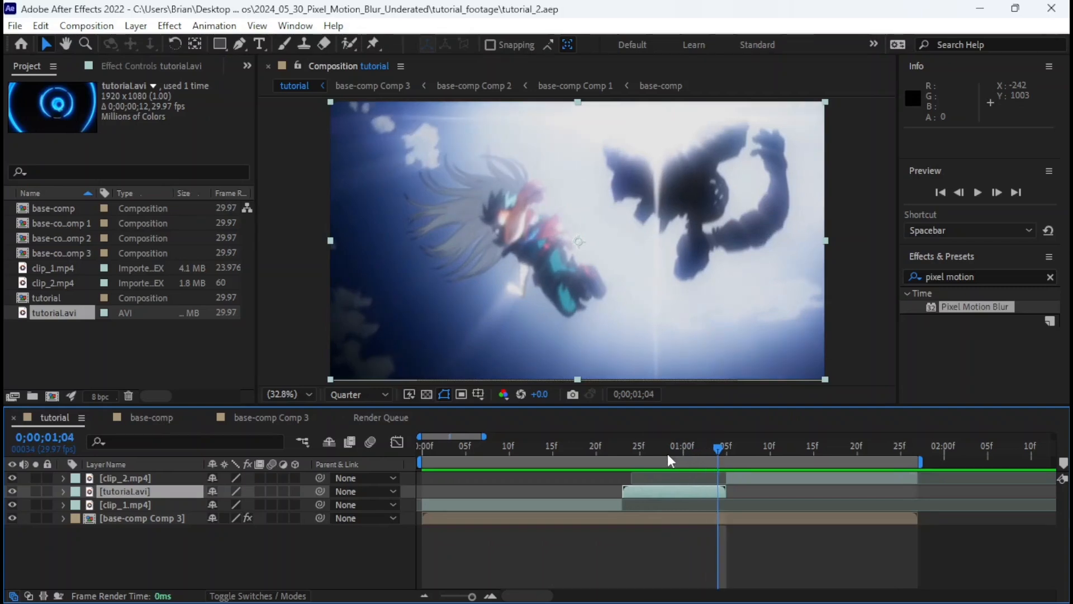
key("=")
left_click(652, 450)
key("=")
key("-")
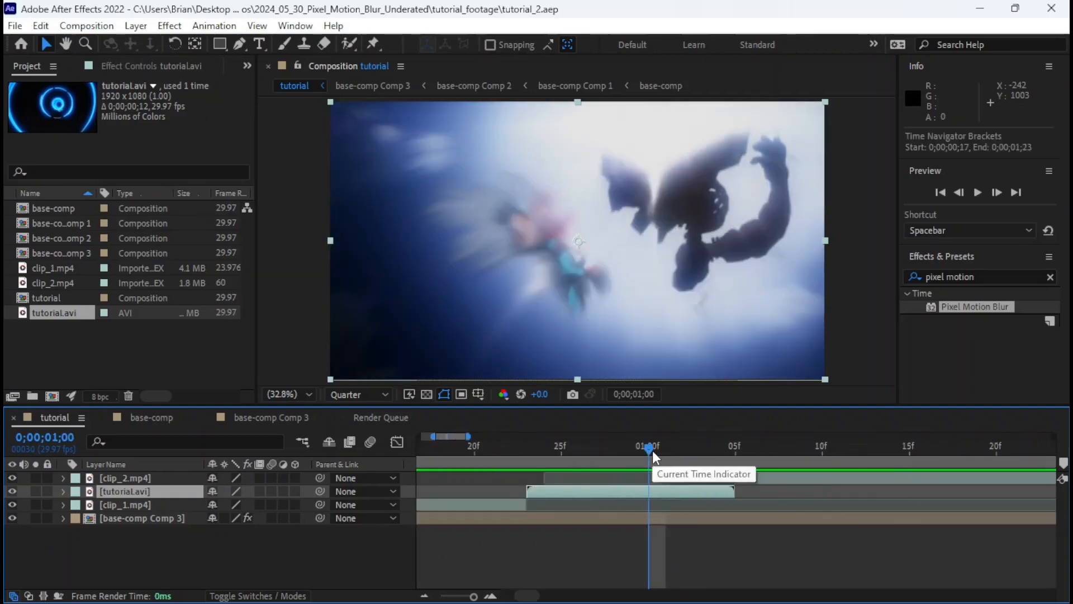
scroll(652, 451, "left", 1)
left_click(652, 450)
left_click_drag(652, 451, 676, 452)
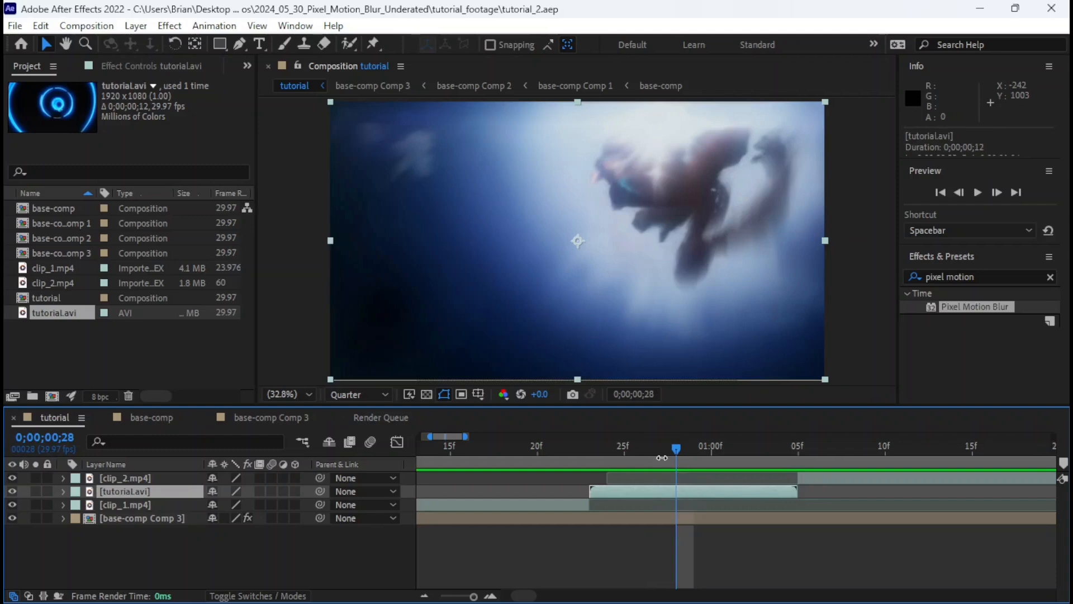
left_click_drag(658, 450, 615, 472)
scroll(610, 473, "down", 1)
scroll(616, 481, "left", 1)
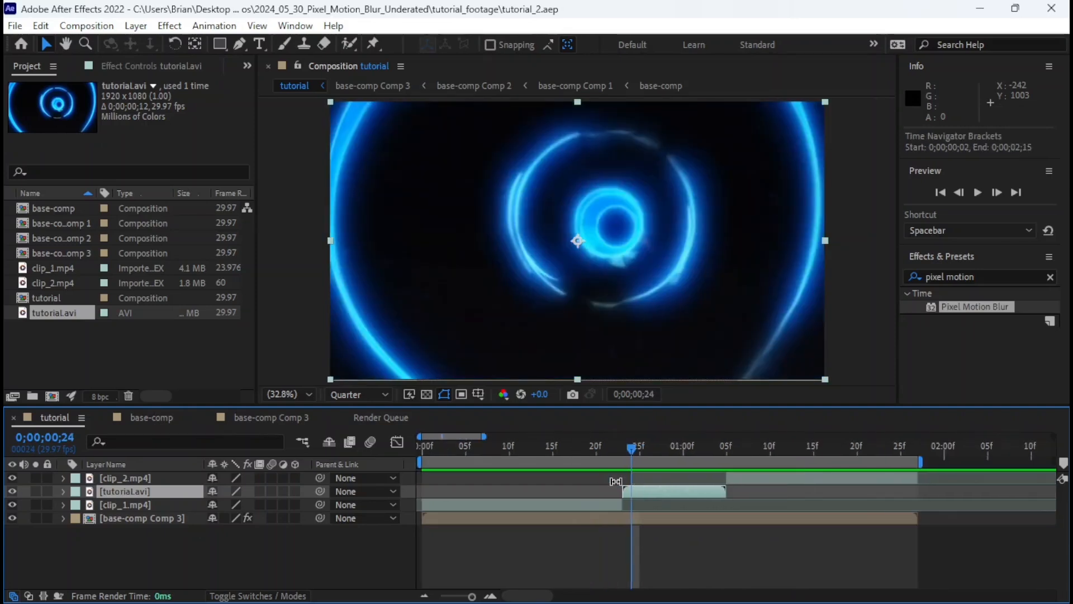
Set the preview resolution to Full and play back the whole tutorial composition.
key("space")
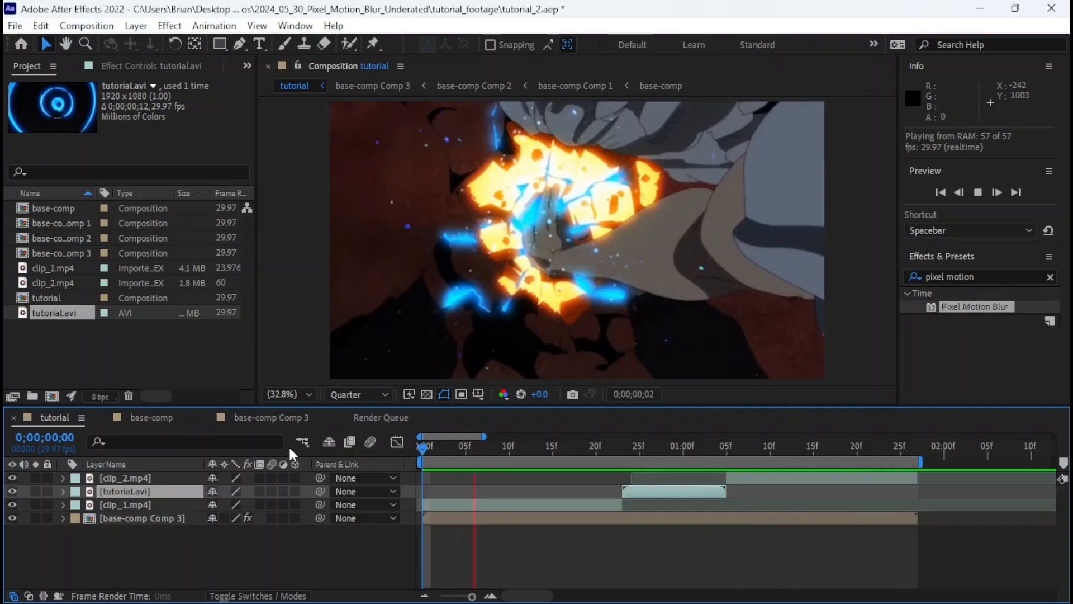
key("space")
left_click_drag(447, 442, 343, 447)
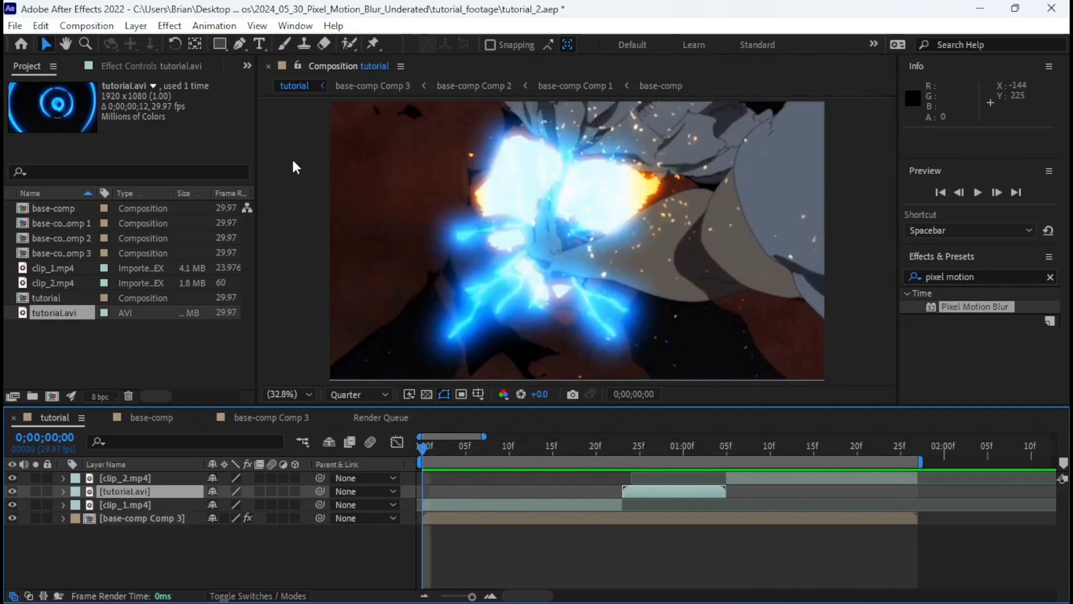
left_click(257, 26)
mouse_move(558, 109)
left_click(607, 108)
key("space")
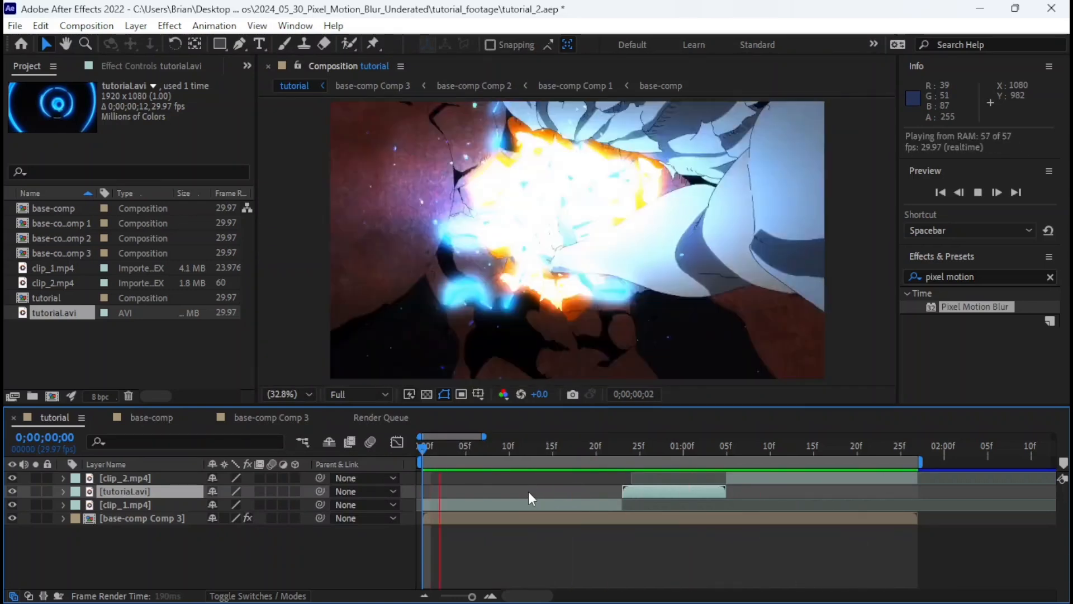
key("space")
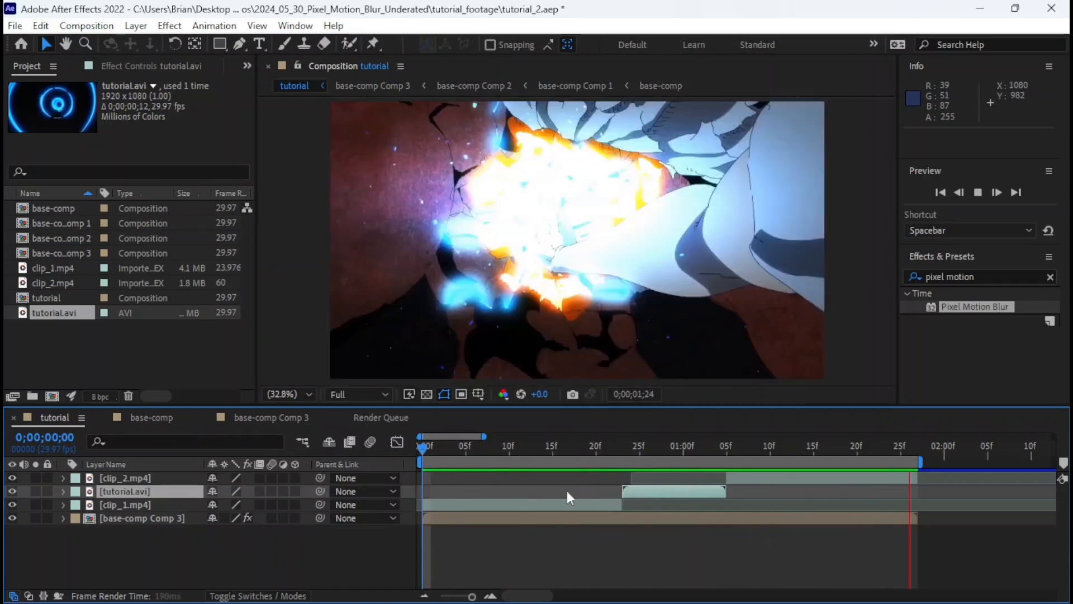
Go to 0;00;00;26, check each layer's segment in the stack, and save the project.
left_click(649, 447)
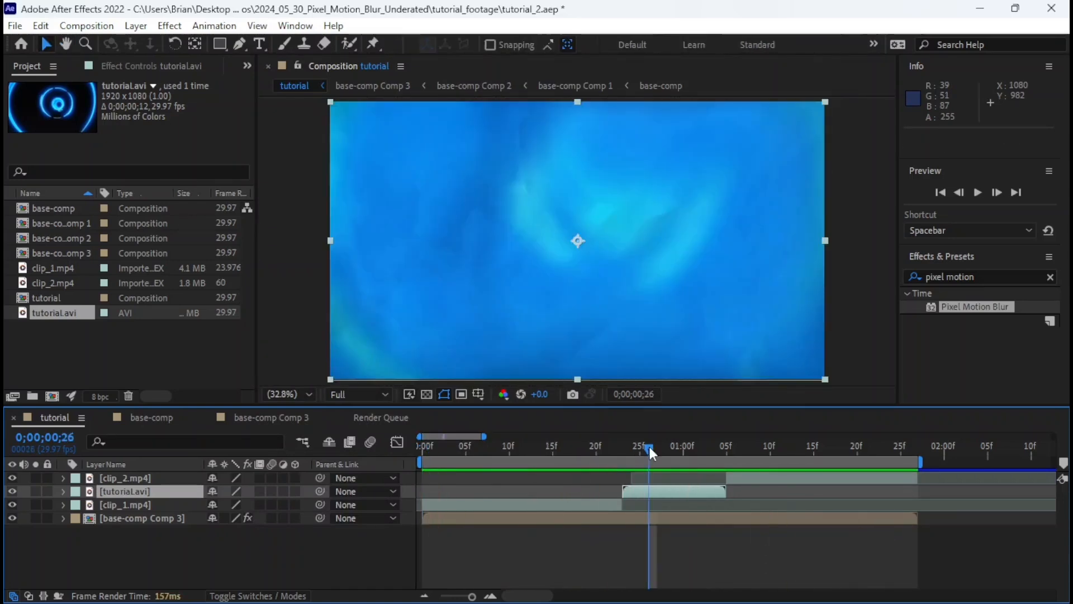
left_click(652, 519)
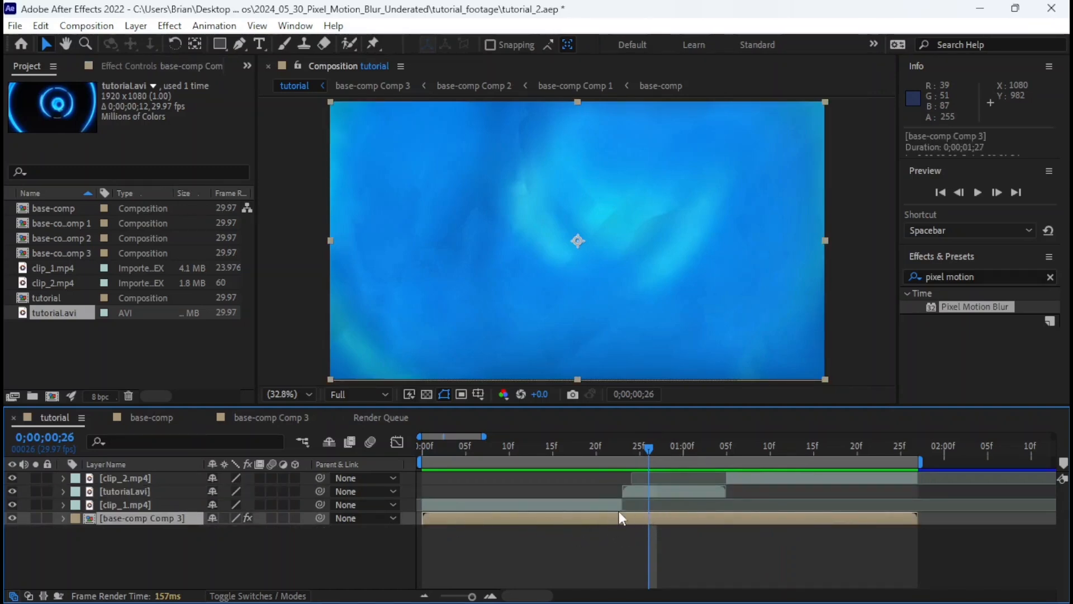
left_click(562, 506)
left_click(630, 490)
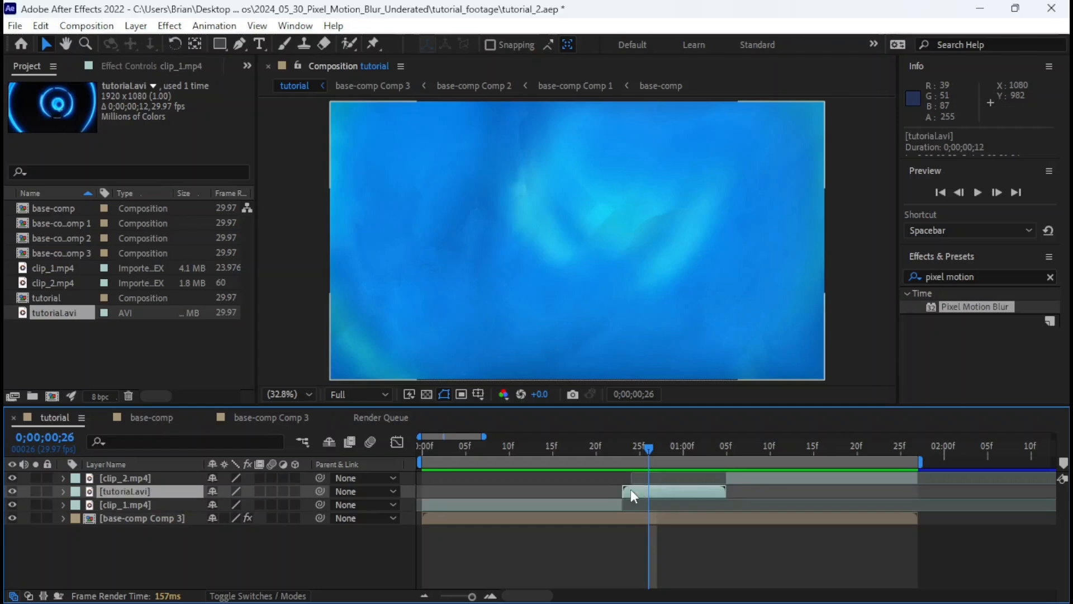
left_click(748, 477)
key("ctrl+s")
Play and scrub through the base-comp Comp 3 layer from start to end to check the full play area.
key("space")
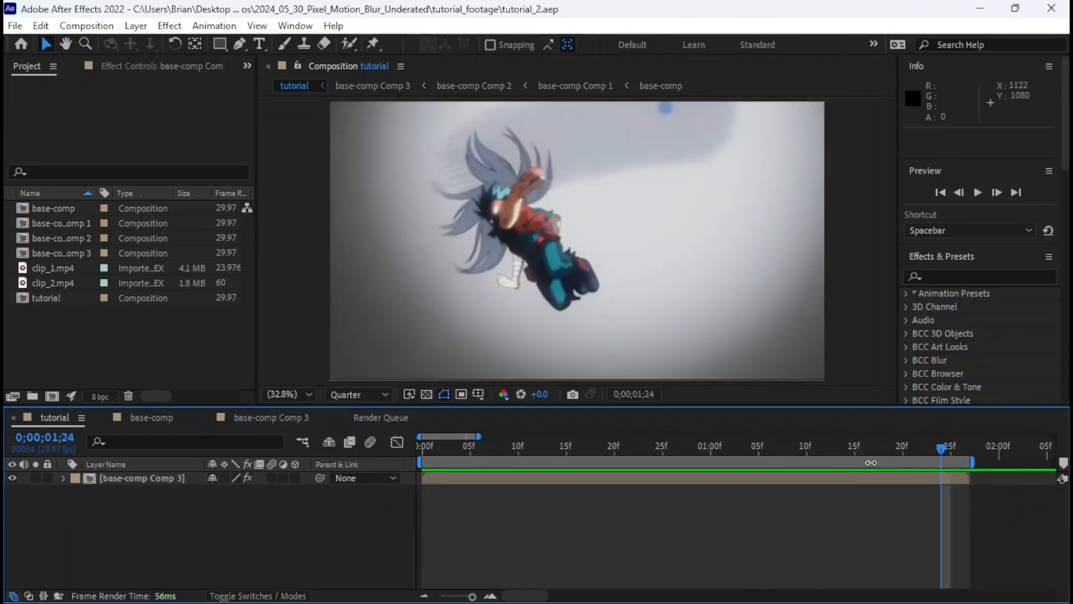
left_click(826, 448)
key("space")
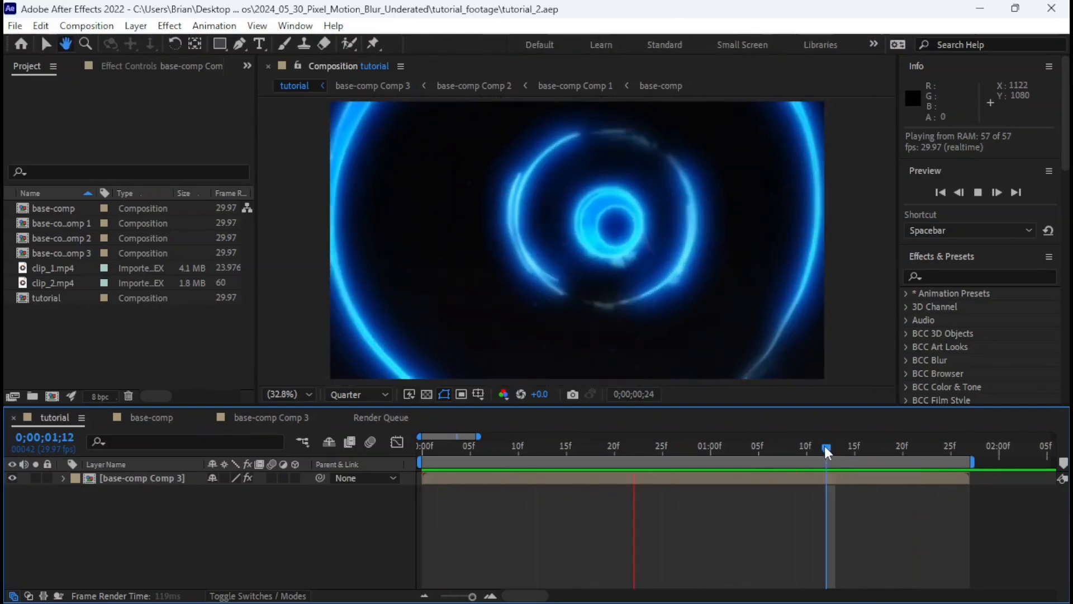
left_click(813, 446)
left_click_drag(813, 444, 438, 447)
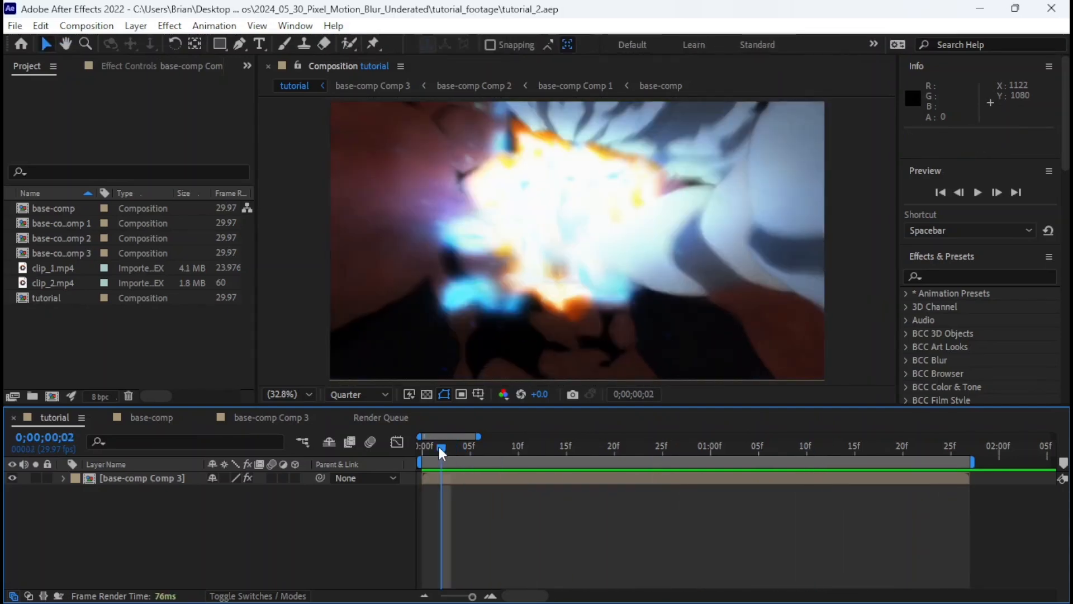
left_click(475, 476)
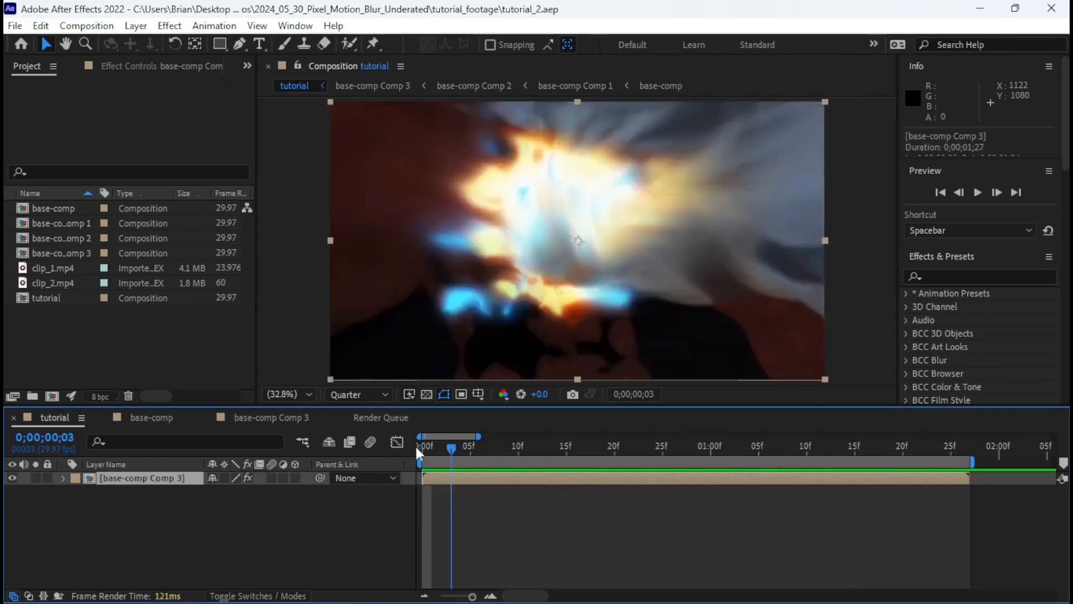
left_click_drag(594, 466, 959, 465)
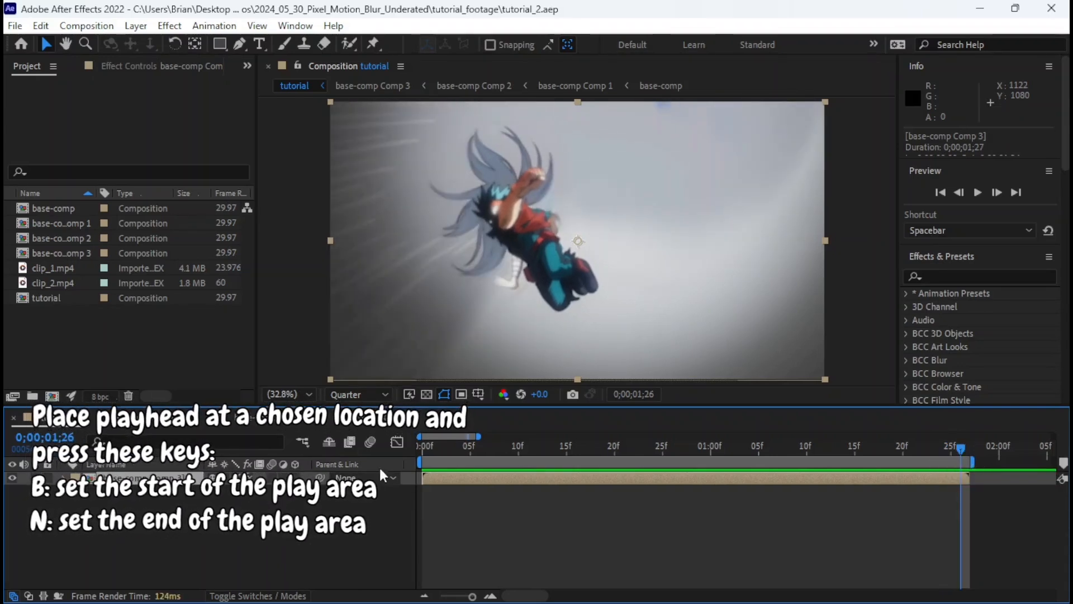
left_click_drag(518, 451, 419, 446)
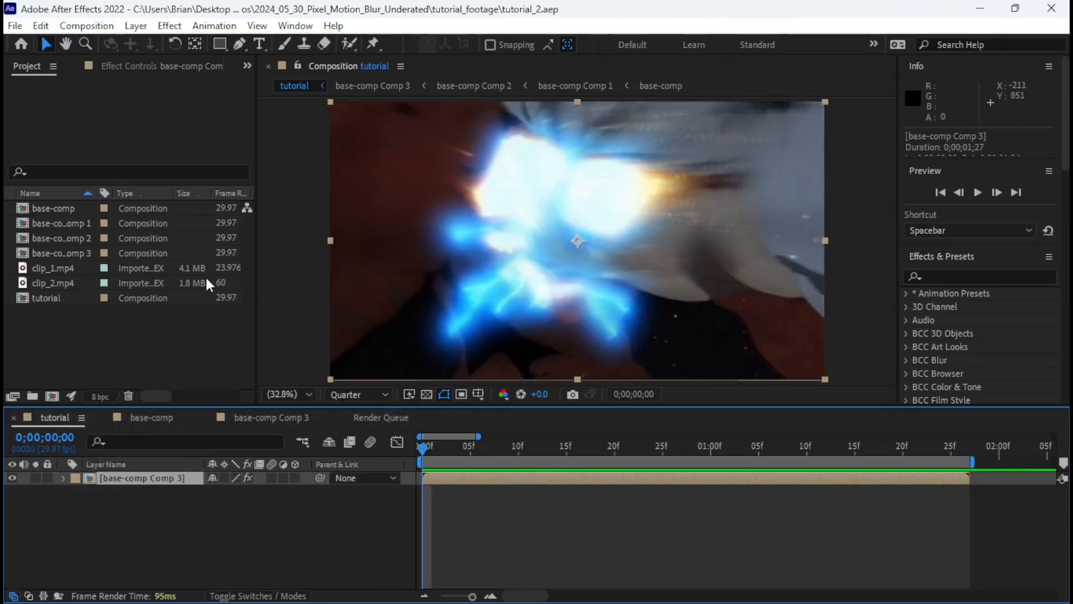
Add the tutorial composition to the Render Queue and render its full length as tutorial.avi with Best Settings and Lossless output.
left_click(15, 26)
mouse_move(203, 252)
left_click(266, 269)
left_click(910, 456)
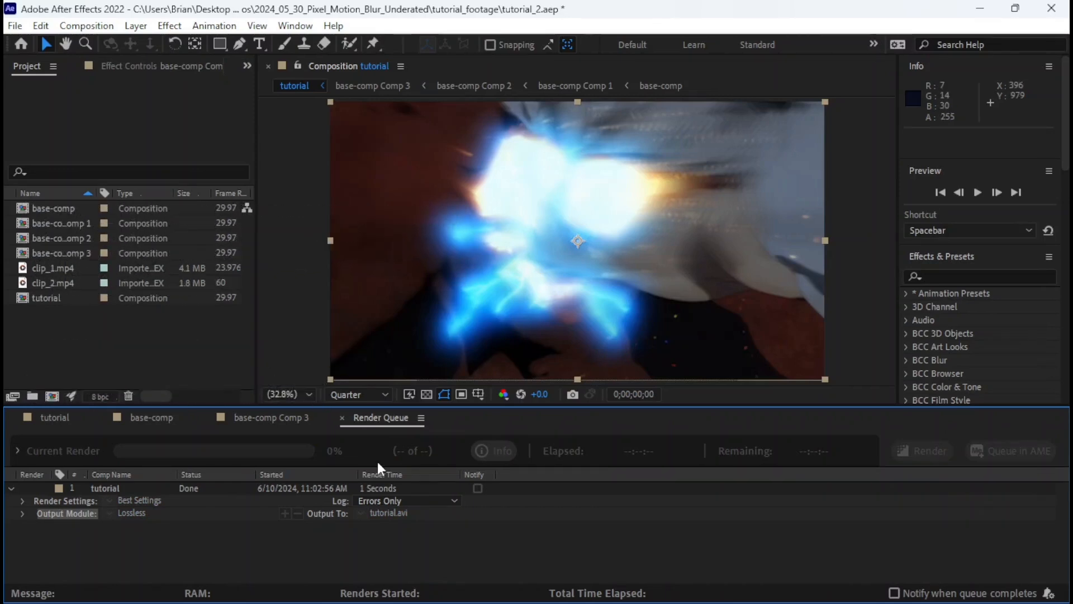
Close the Render Queue and bring the rendered tutorial.avi from File Explorer into the tutorial composition above base-comp Comp 3.
left_click(342, 418)
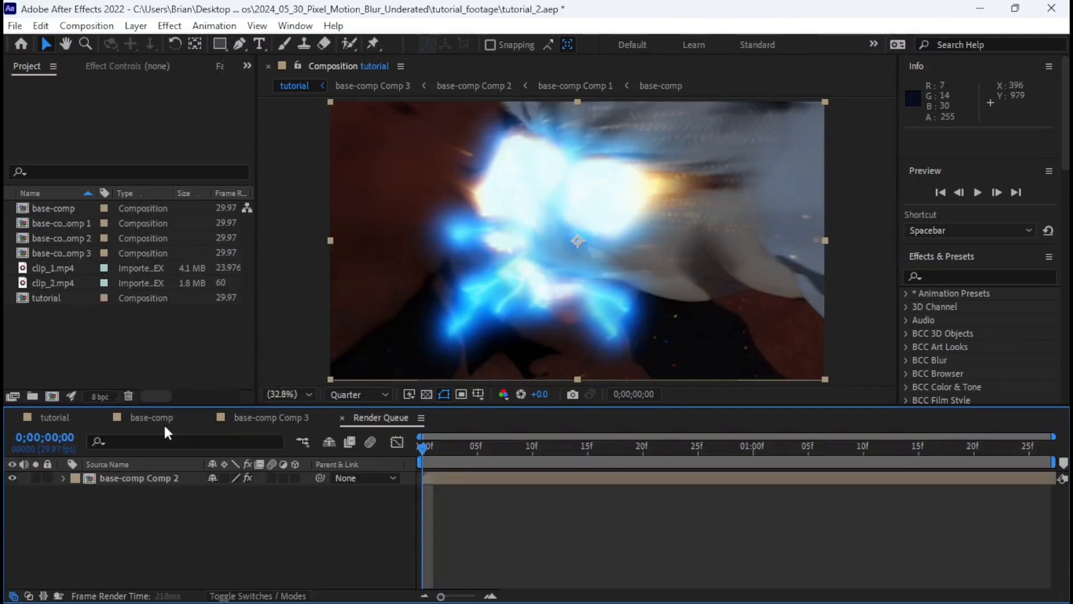
left_click(55, 417)
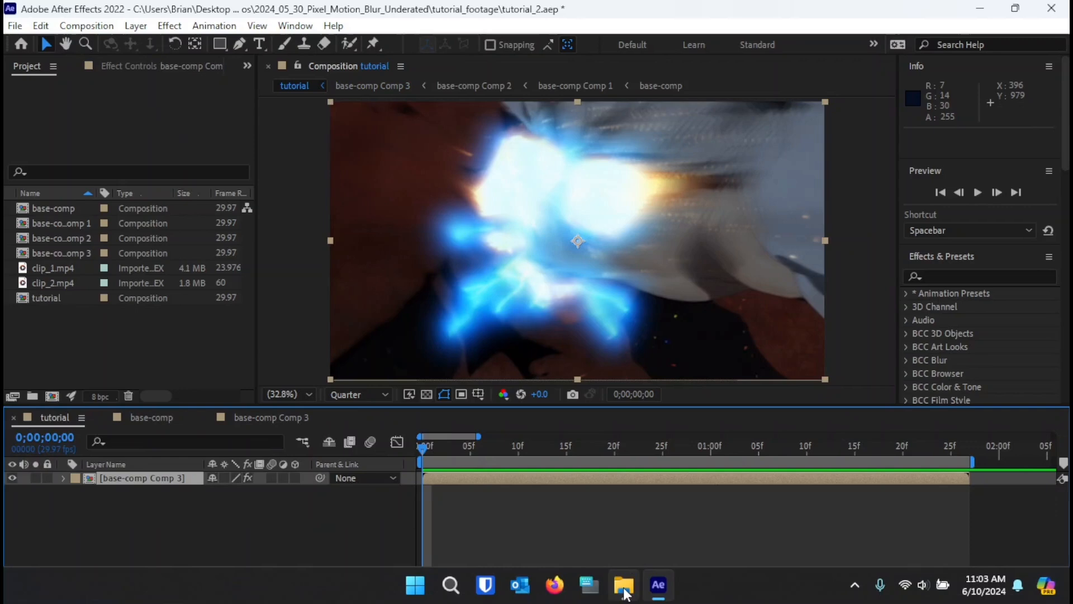
left_click(624, 586)
left_click_drag(866, 252, 119, 472)
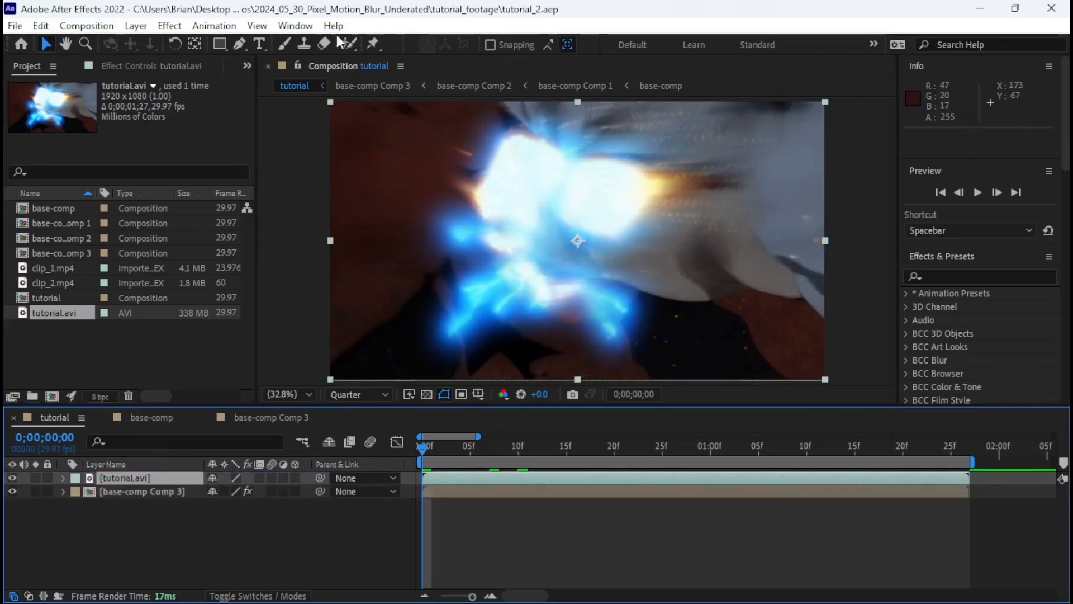
Set the preview resolution to Full and play back the rendered tutorial.avi layer.
left_click(258, 25)
mouse_move(307, 122)
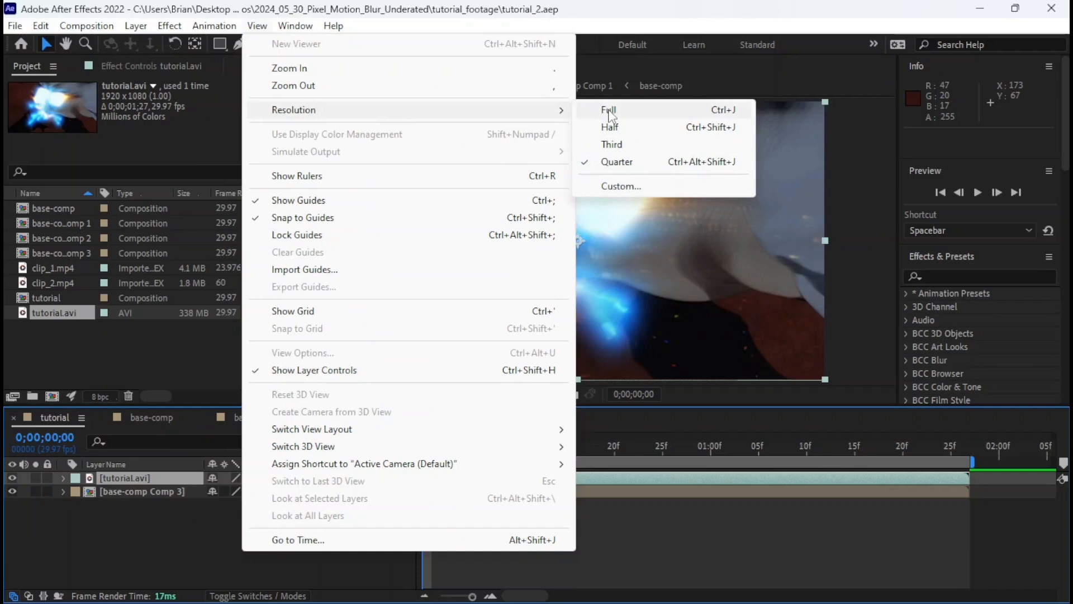
left_click(609, 110)
key("space")
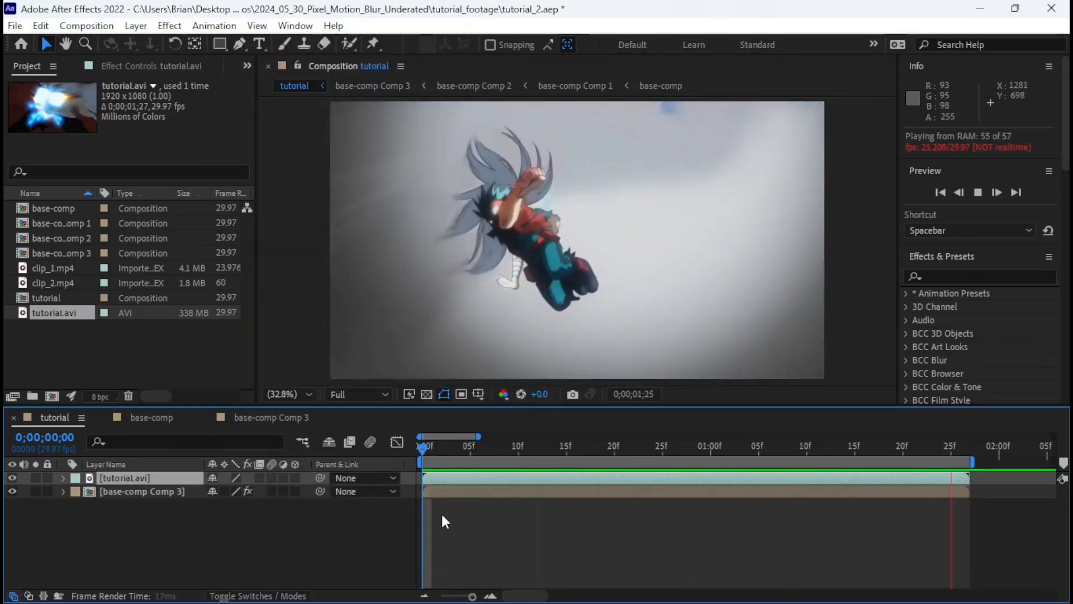
key("space")
Go to 0;00;01;12 and examine the tutorial.avi and base-comp Comp 3 layers where the raw footage should start.
left_click_drag(748, 447, 824, 452)
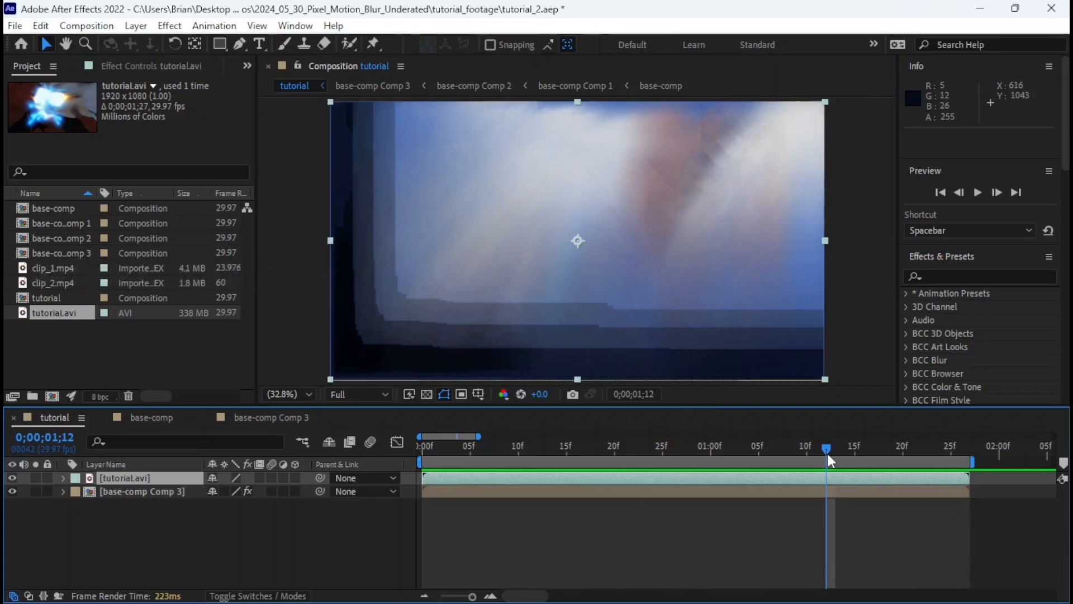
mouse_move(827, 454)
left_mouse_down()
mouse_move(816, 456)
mouse_move(825, 459)
left_mouse_up()
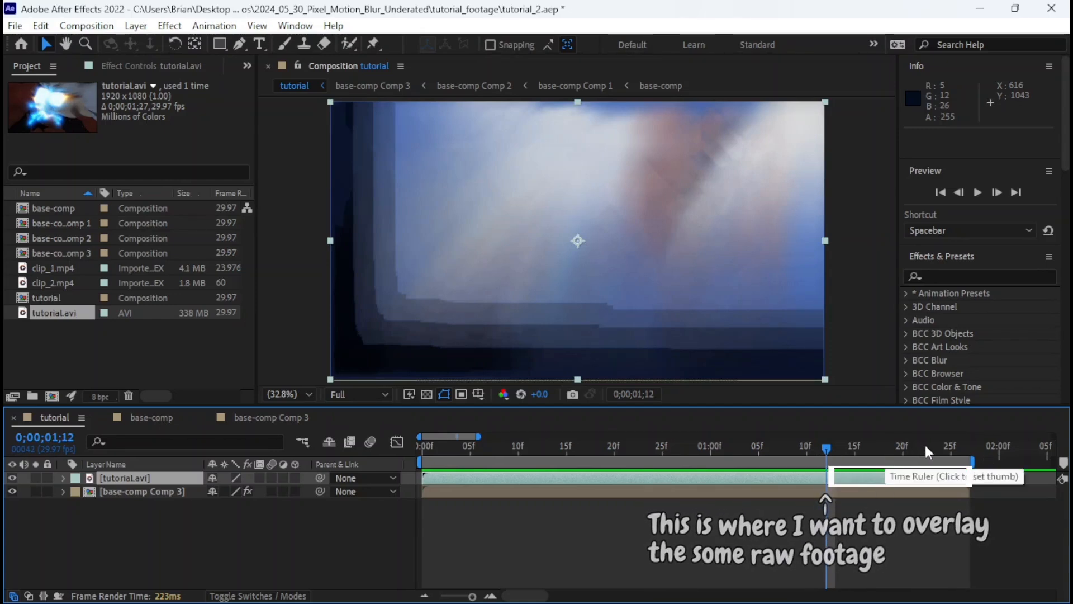
left_click(833, 490)
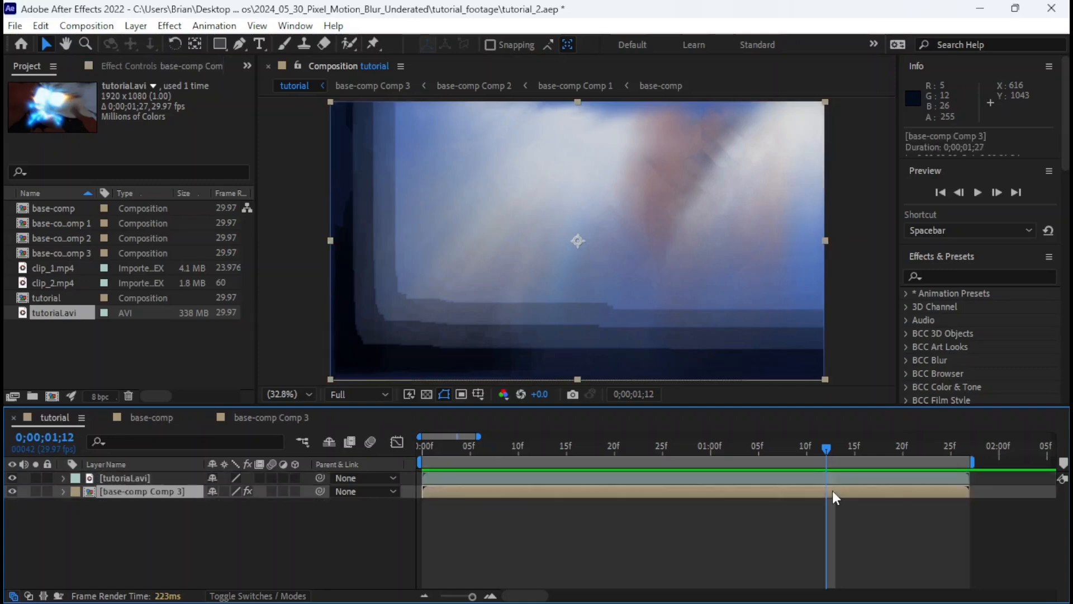
left_click(827, 481)
left_click(826, 491)
left_click(834, 475)
left_click(842, 489)
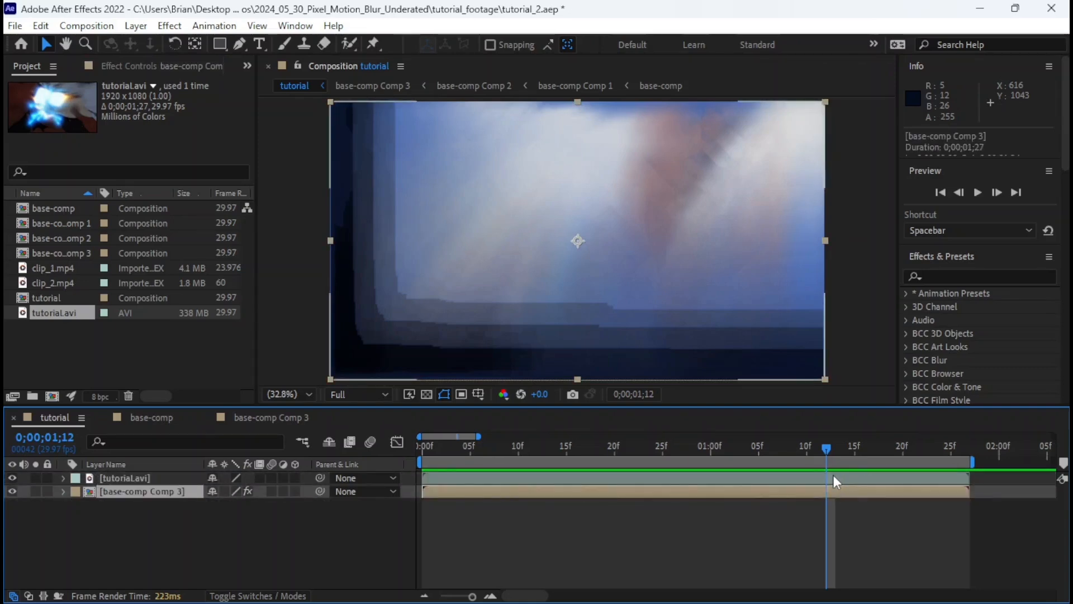
left_click(833, 475)
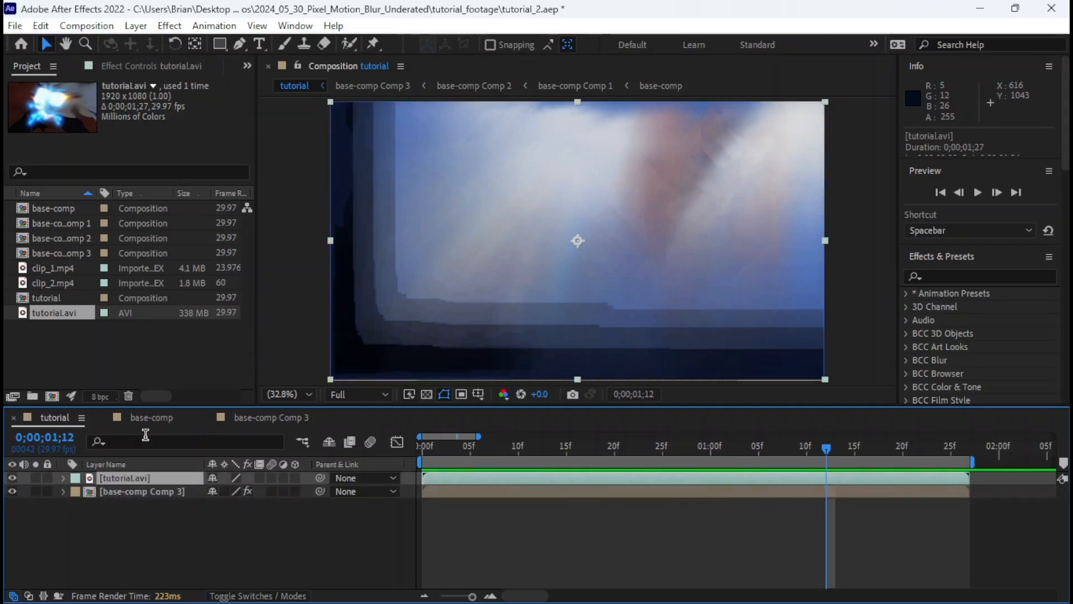
Compare the tutorial composition with the raw clips in base-comp at 0;00;01;12.
left_click(657, 525)
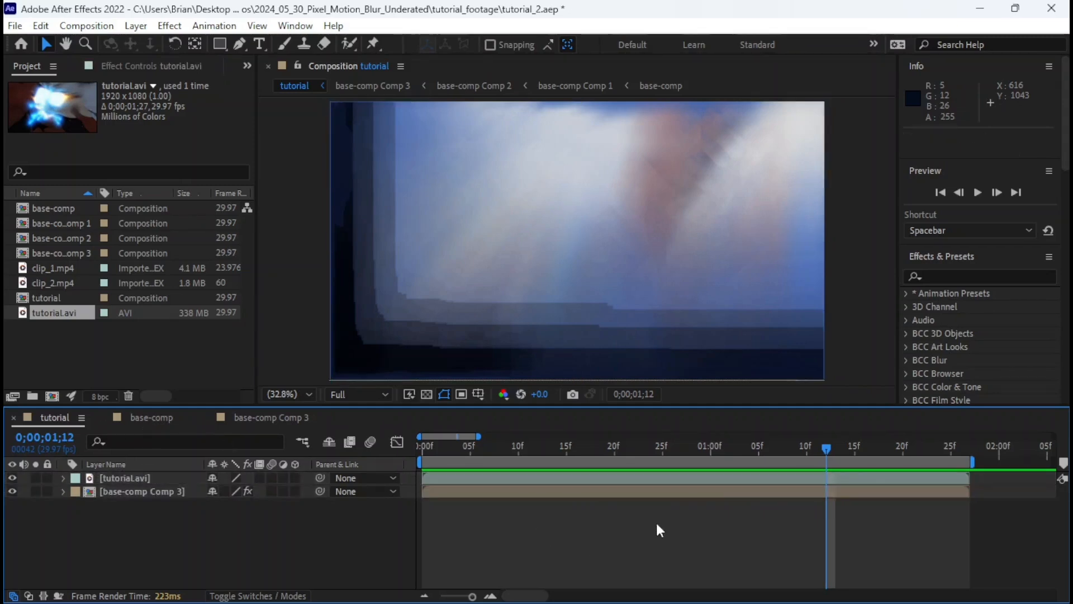
left_click(857, 490)
left_click(173, 421)
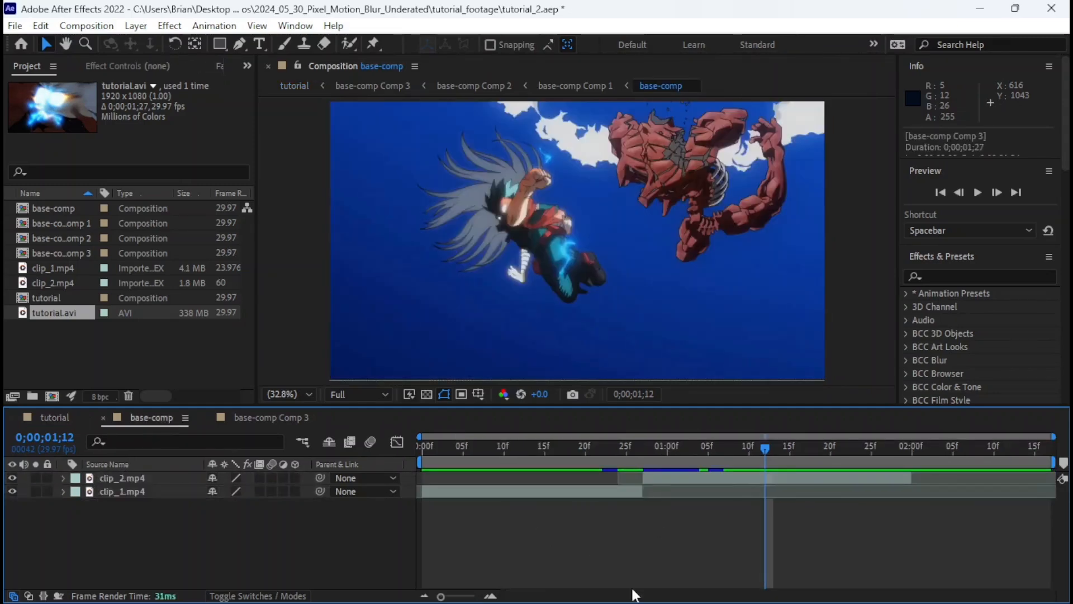
left_click(26, 418)
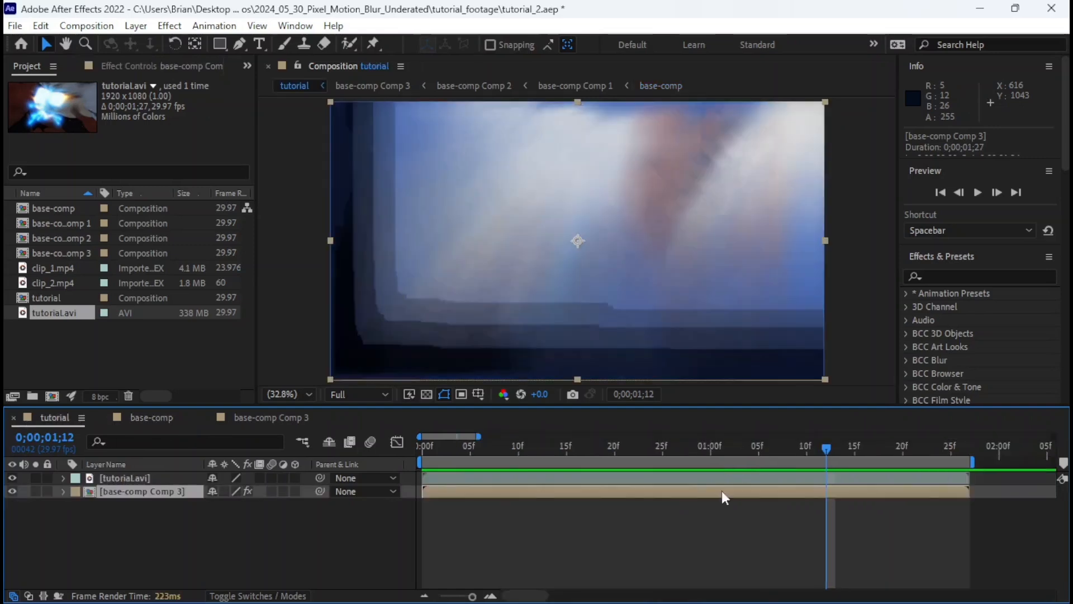
left_click(829, 478)
In base-comp, duplicate clip_2.mp4, split the copy at 0;00;01;12 and delete the part before the split.
left_click(162, 420)
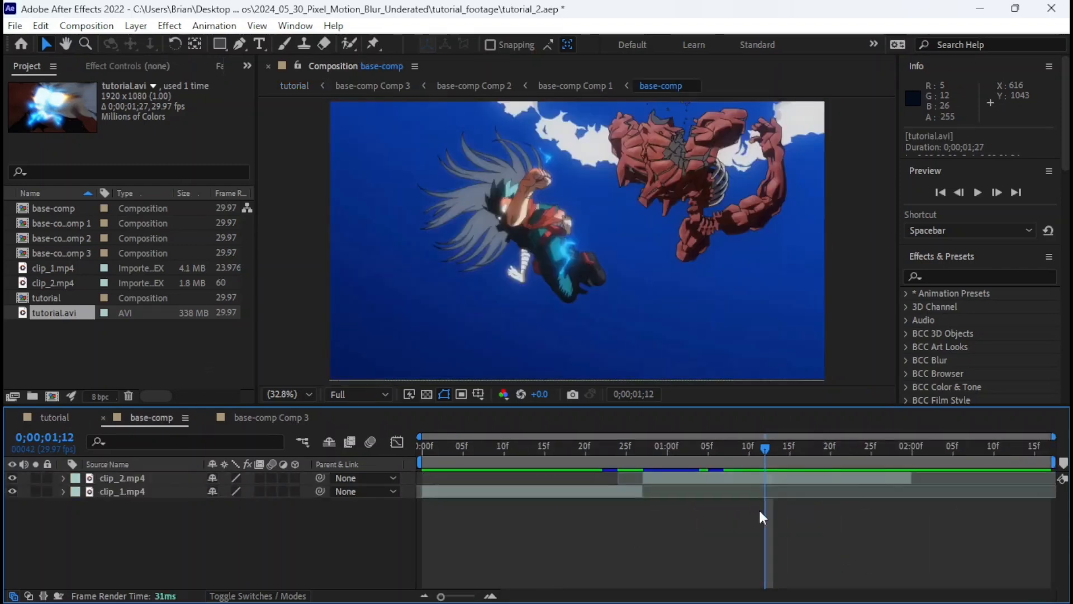
left_click(783, 478)
key("ctrl+d")
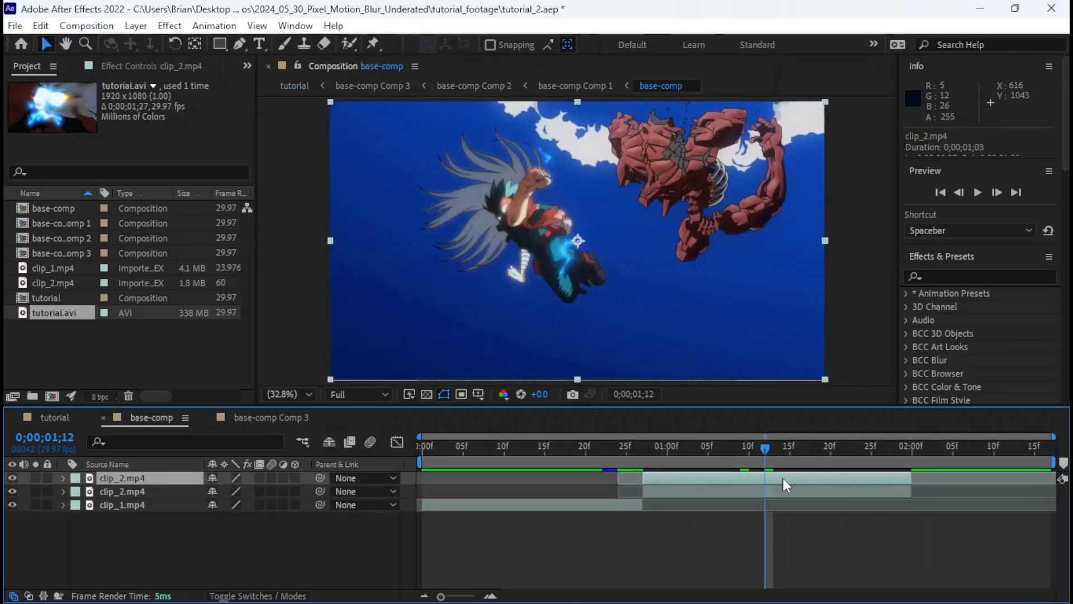
key("ctrl+shift+d")
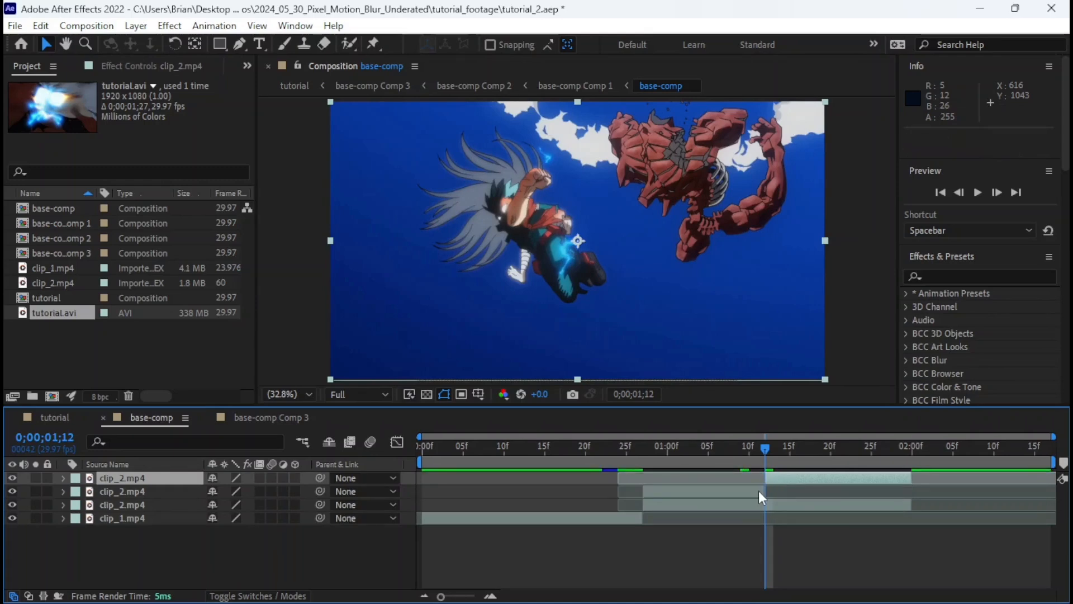
left_click(759, 491)
key("Delete")
left_click(791, 477)
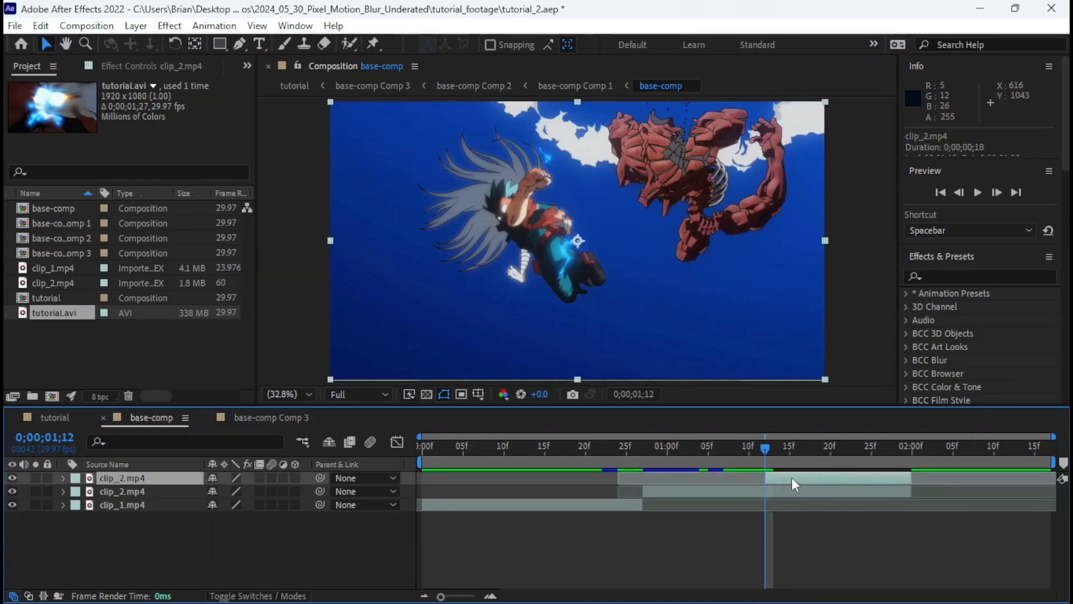
Move the split clip_2.mp4 segment out of base-comp and into the tutorial composition above tutorial.avi.
key("ctrl+c")
key("Delete")
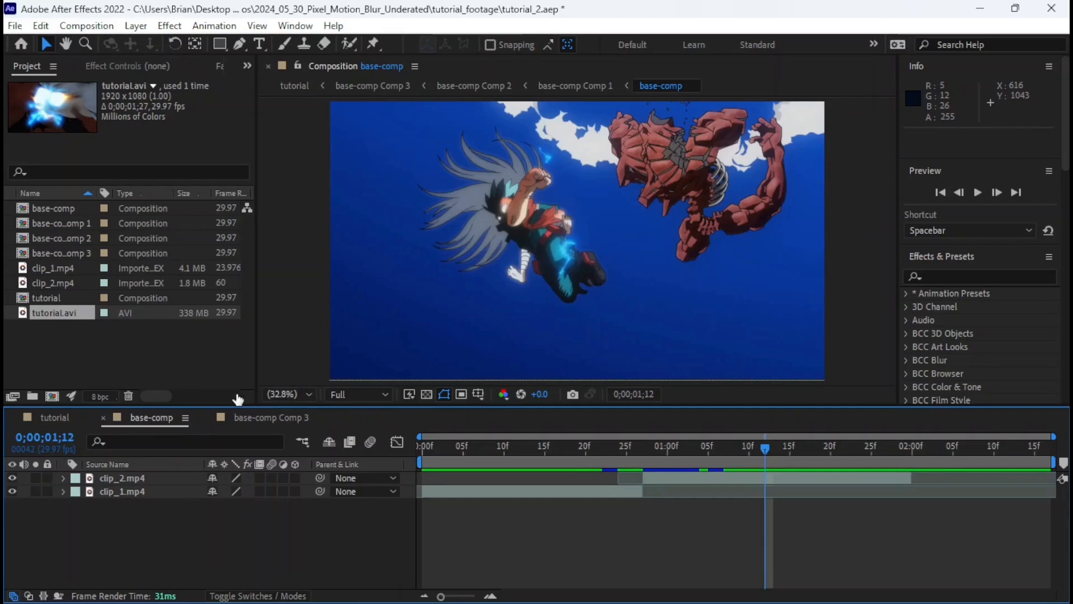
left_click(59, 416)
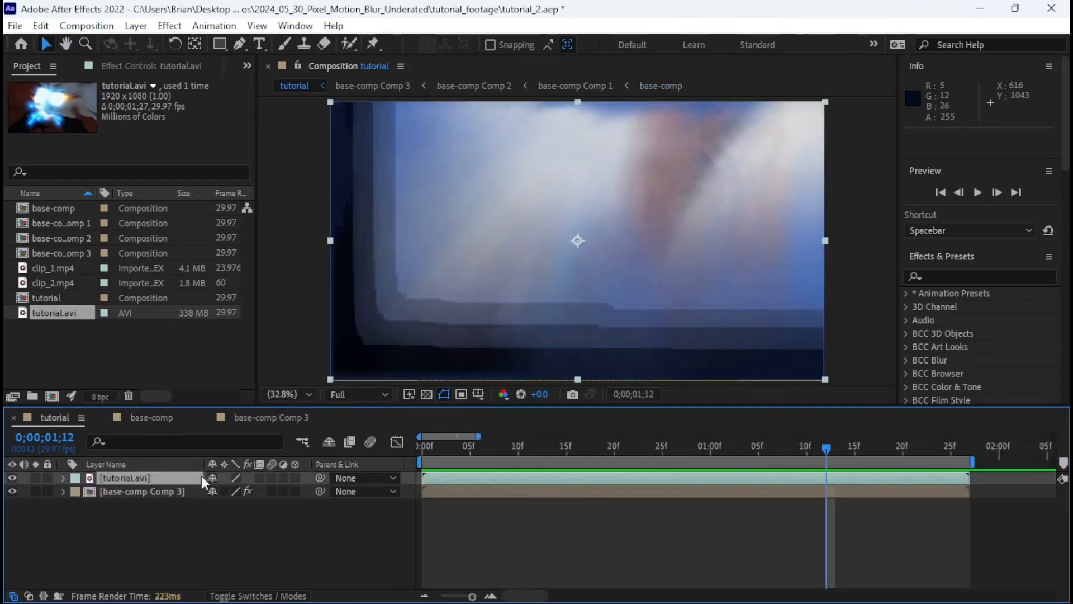
left_click(250, 516)
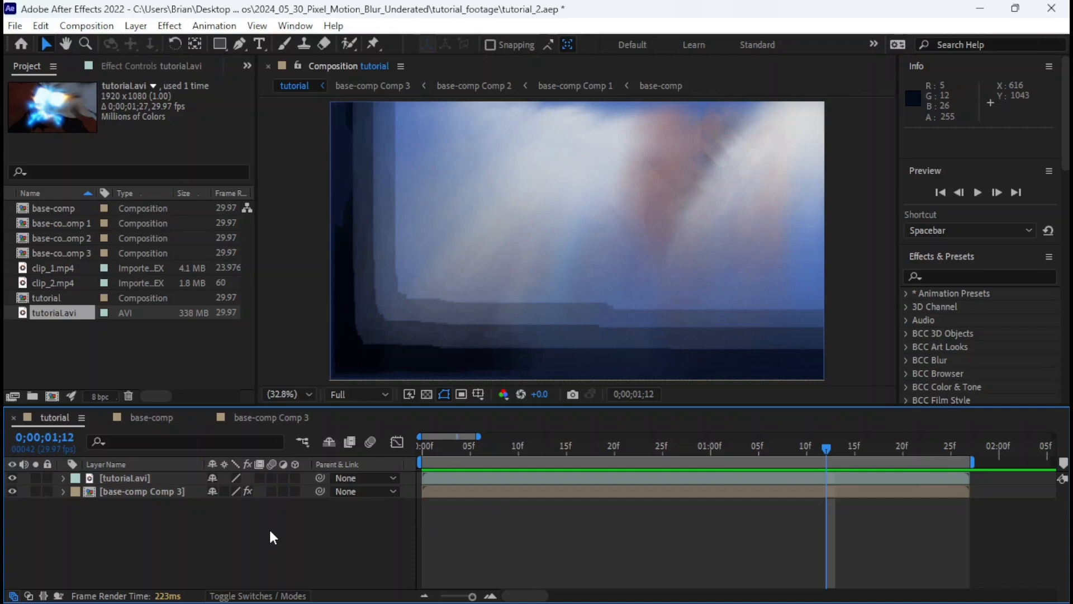
key("ctrl+v")
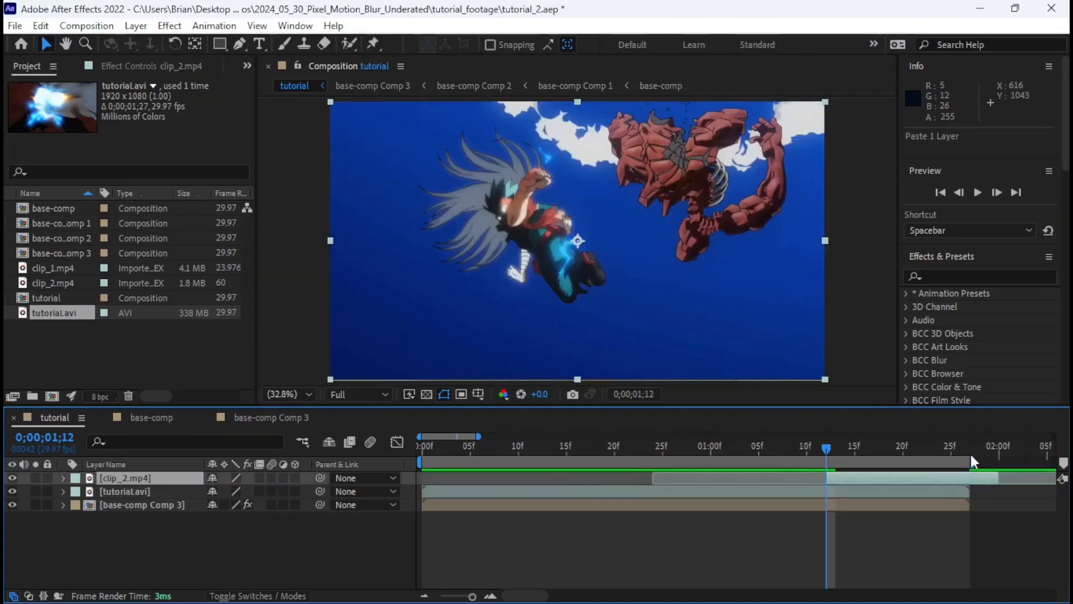
Trim the end of clip_2.mp4 to match the end of the tutorial.avi layer and save the project.
left_click_drag(996, 480, 970, 482)
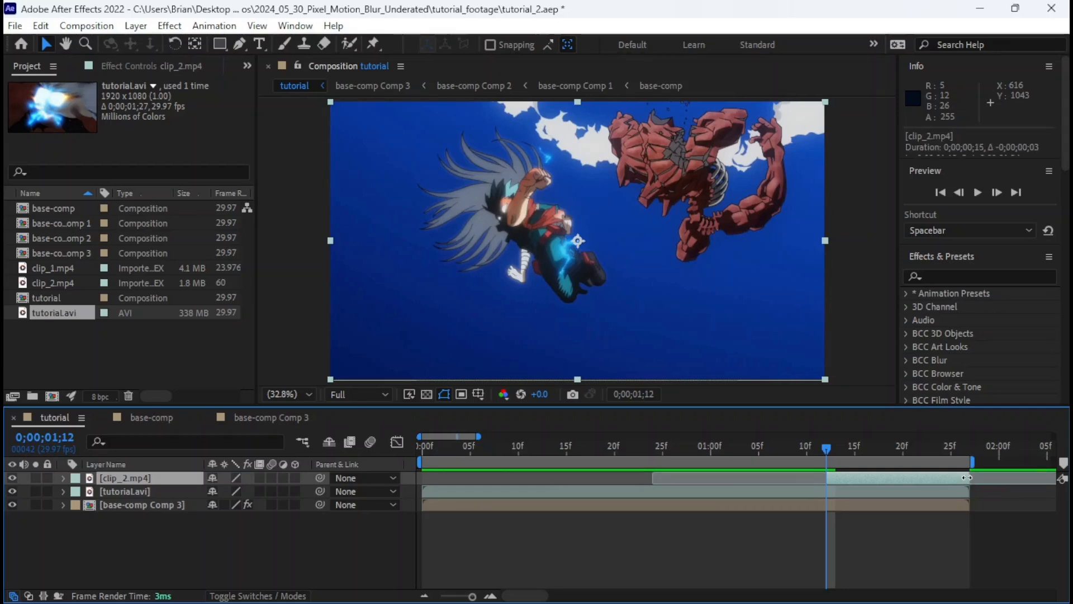
mouse_move(840, 441)
left_mouse_down()
mouse_move(806, 448)
mouse_move(825, 445)
left_mouse_up()
key("ctrl+s")
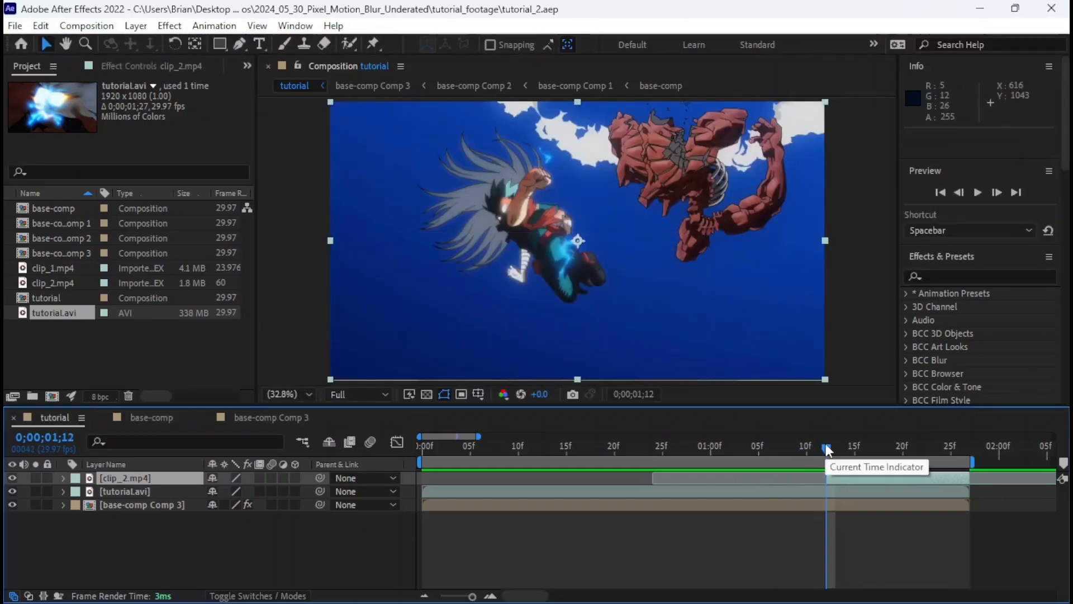
Compare the frame with clip_2.mp4 hidden and shown, and play back the tutorial composition with the overlaid raw footage.
left_click(10, 478)
left_click(10, 479)
key("space")
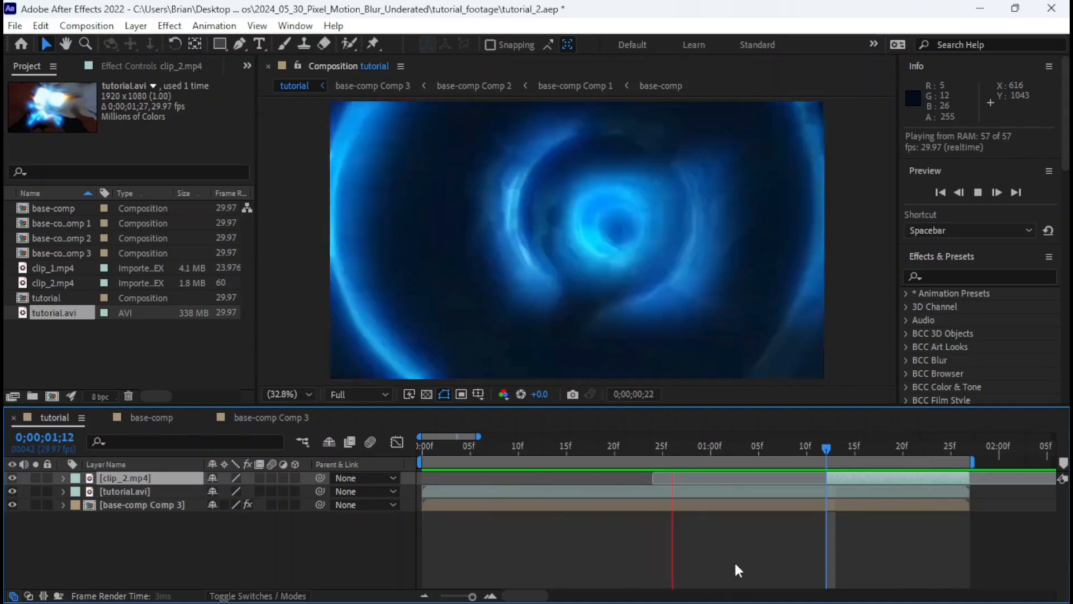